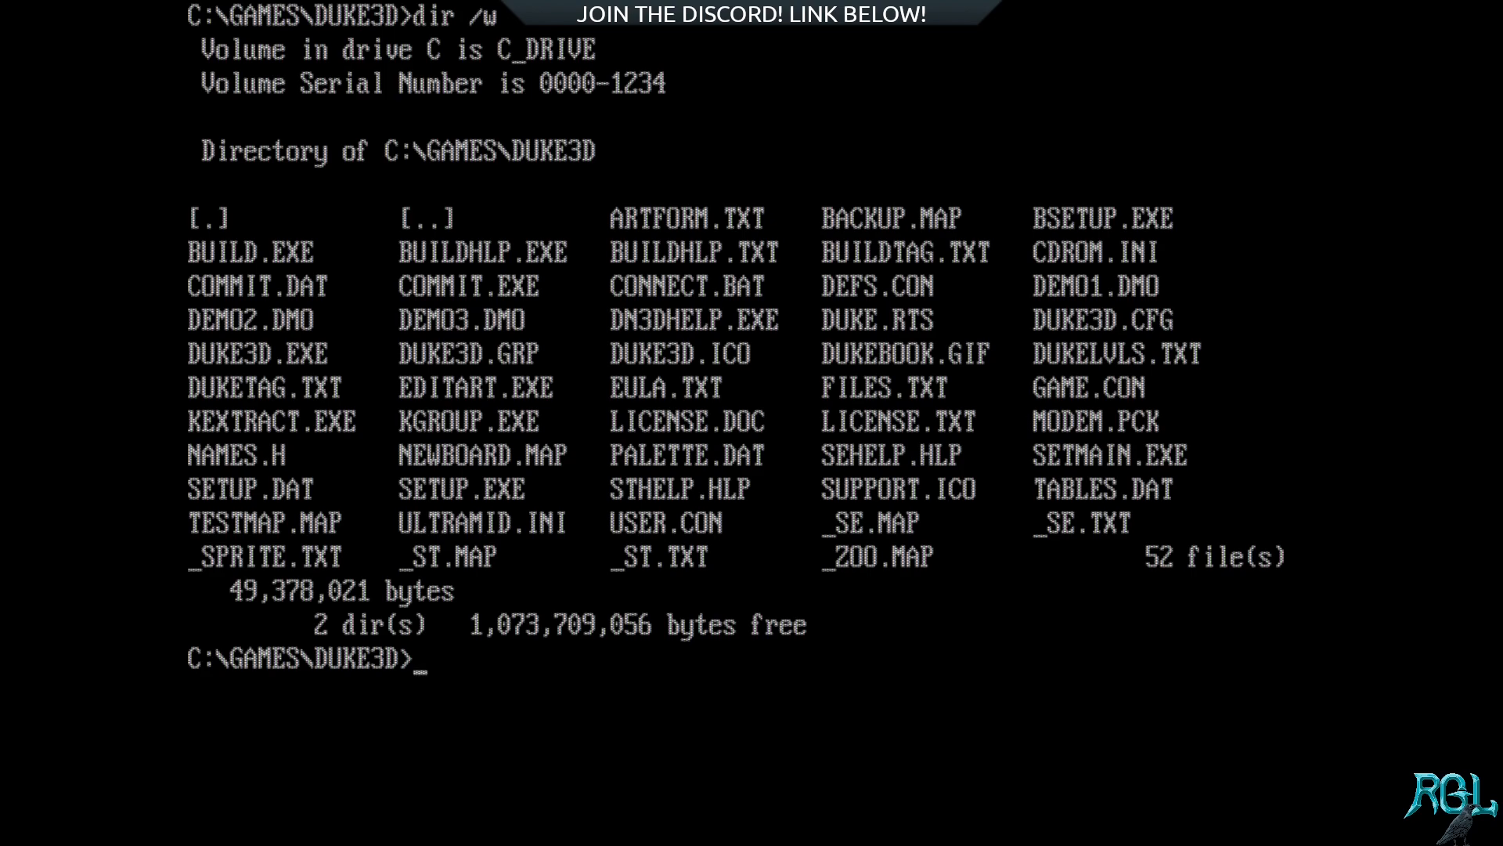
Step: Clear the screen and list the files in the DUKE3D folder with ls
type("cls")
key("Return")
type("ls")
key("Return")
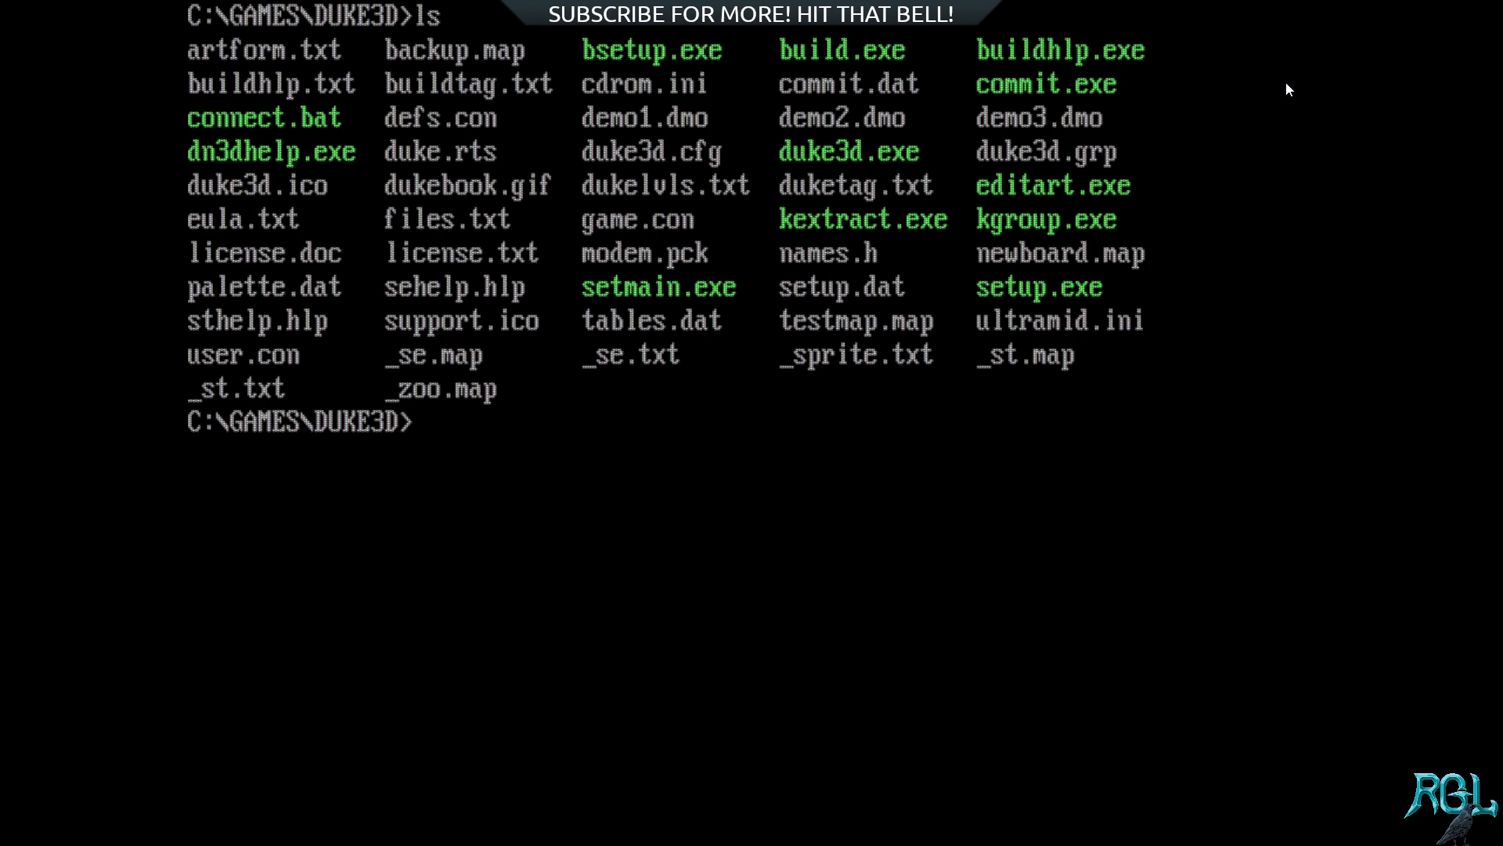
Step: Run the buildhlp program to open the Build help documentation
type("buildhlp")
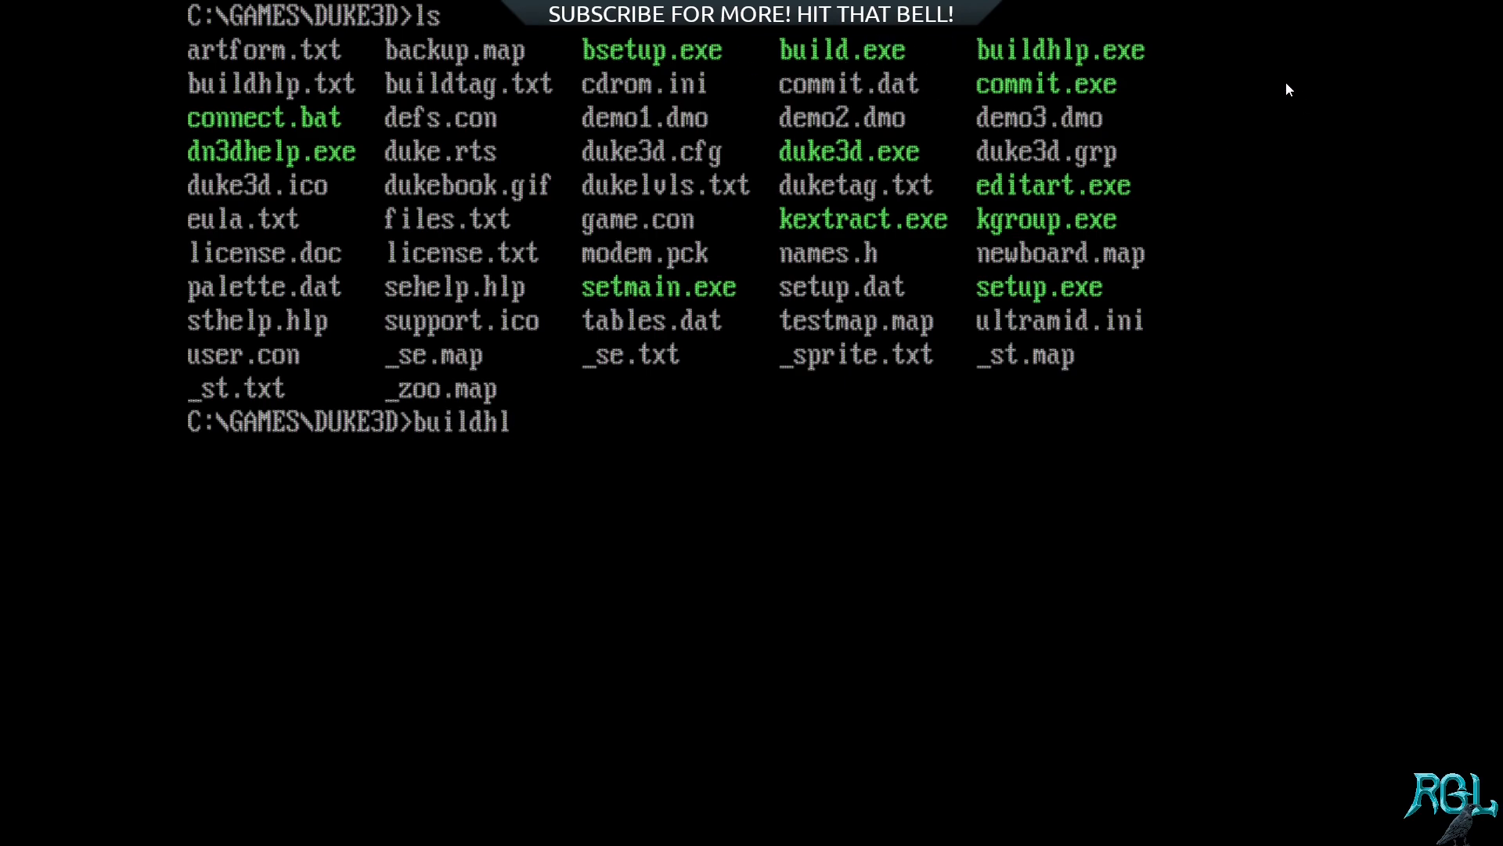
key("Return")
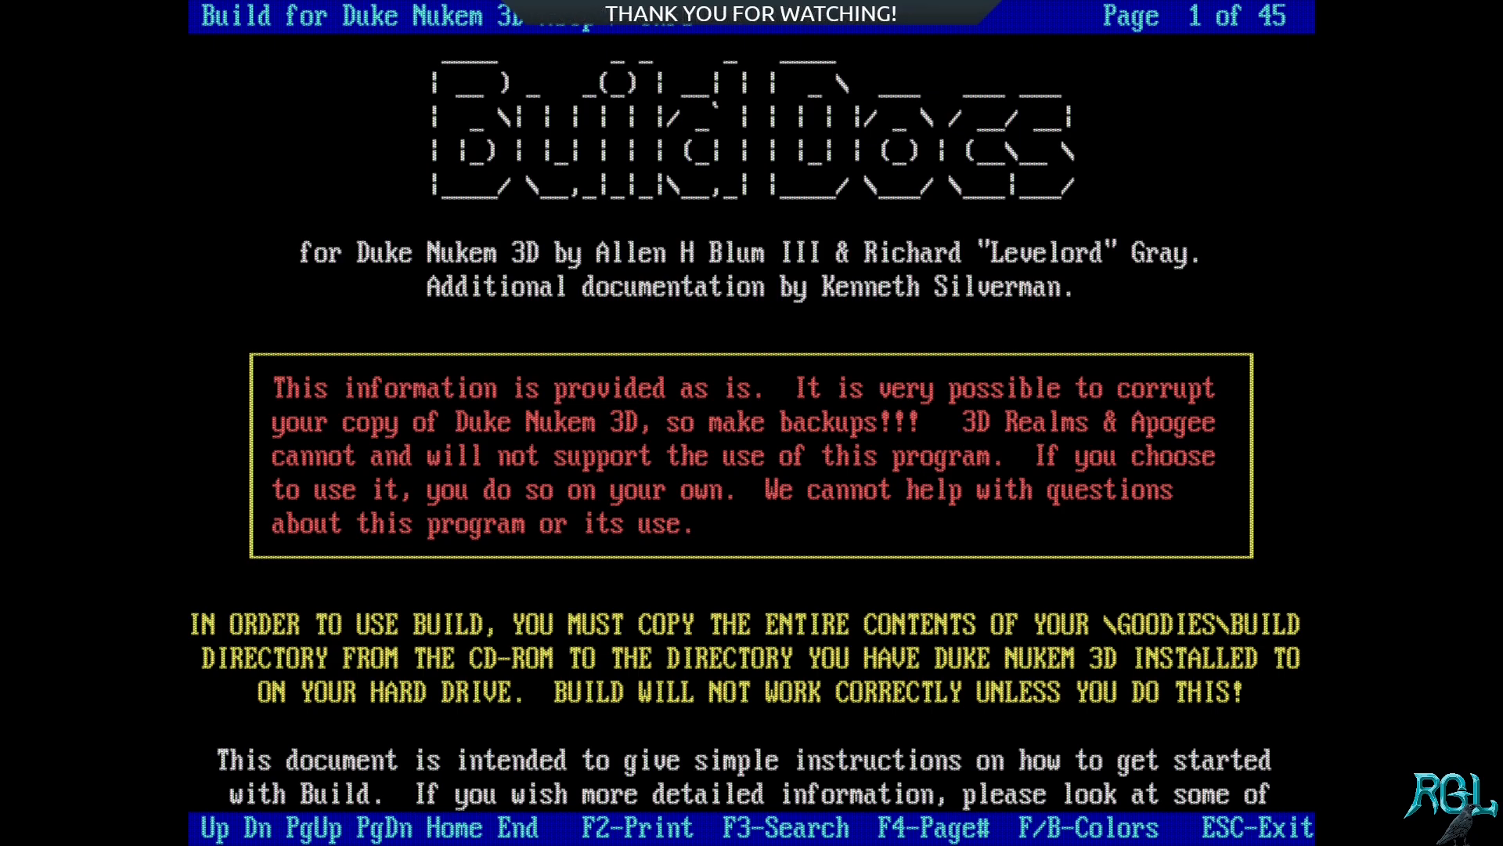
Step: Read through the Build help's table of contents and opening chapters, finishing at the Levelord's closing tips on the last page
key("Page_Down")
key("Page_Down")
key("Page_Down")
key("Page_Down")
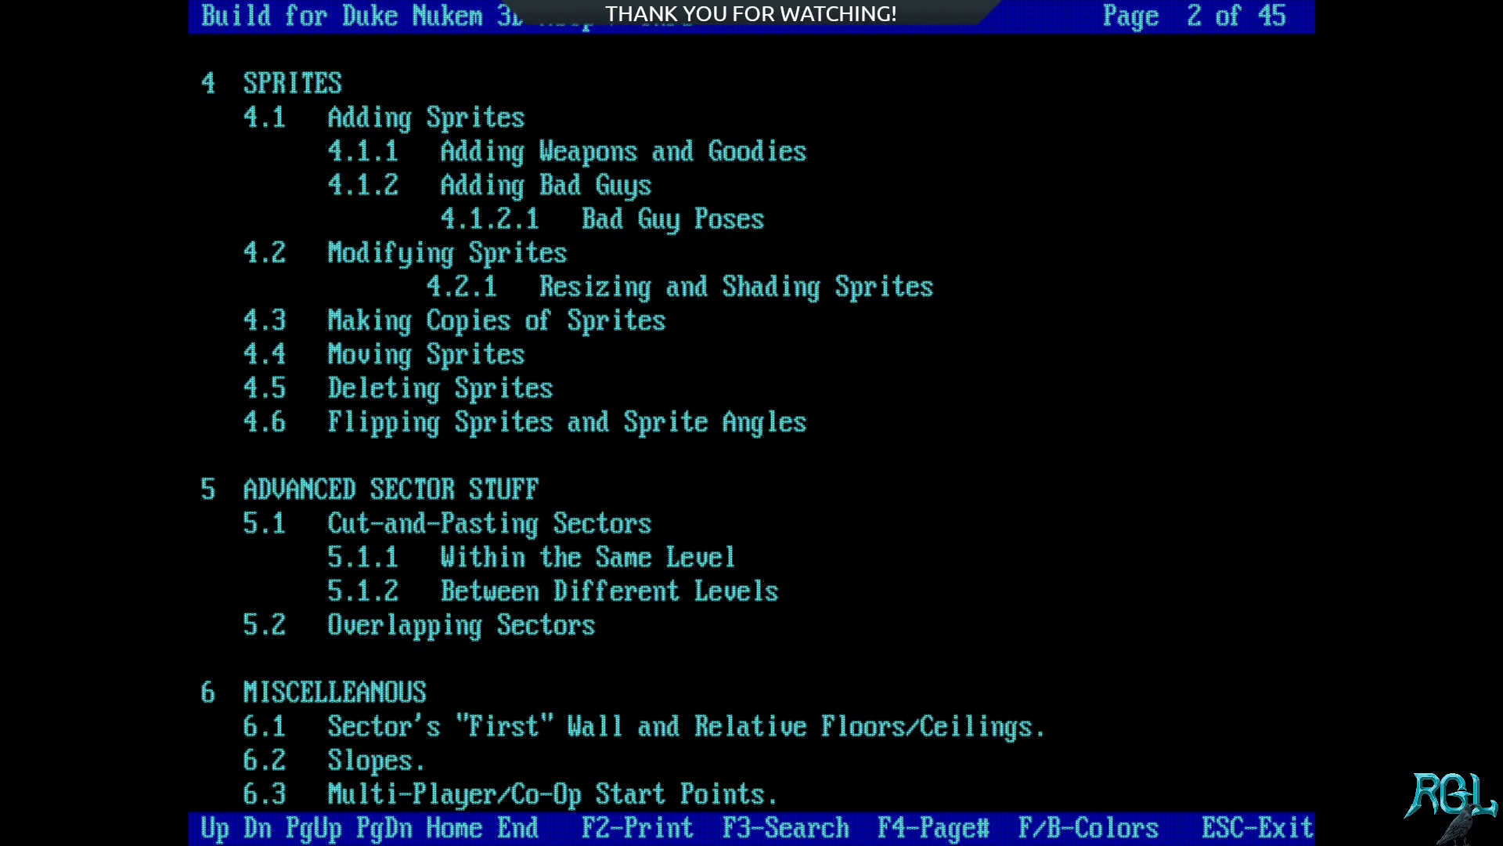
key("Page_Up")
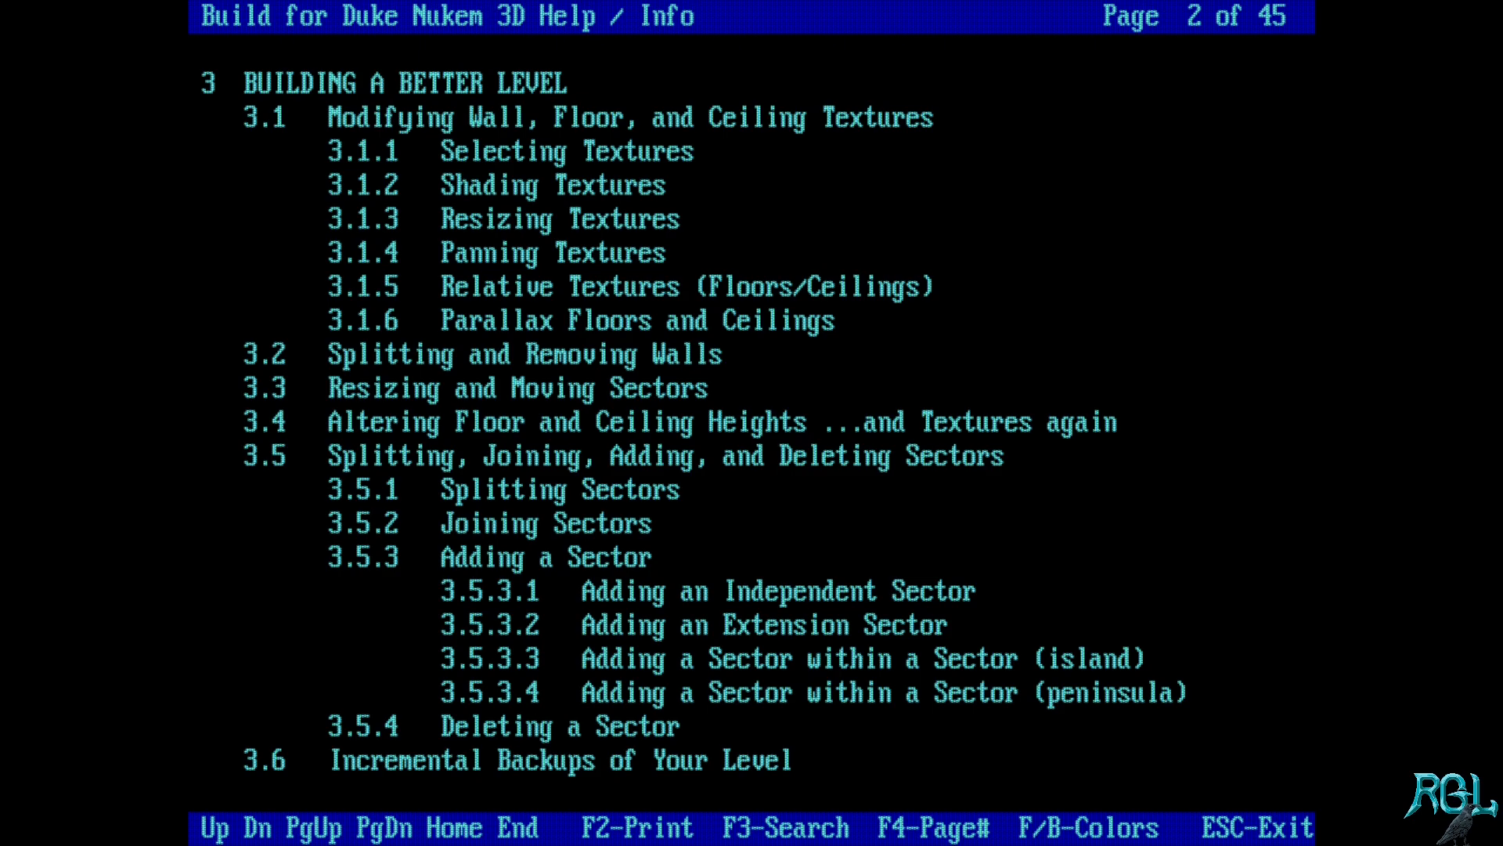
key("Page_Up")
key("Page_Down")
key("Page_Down")
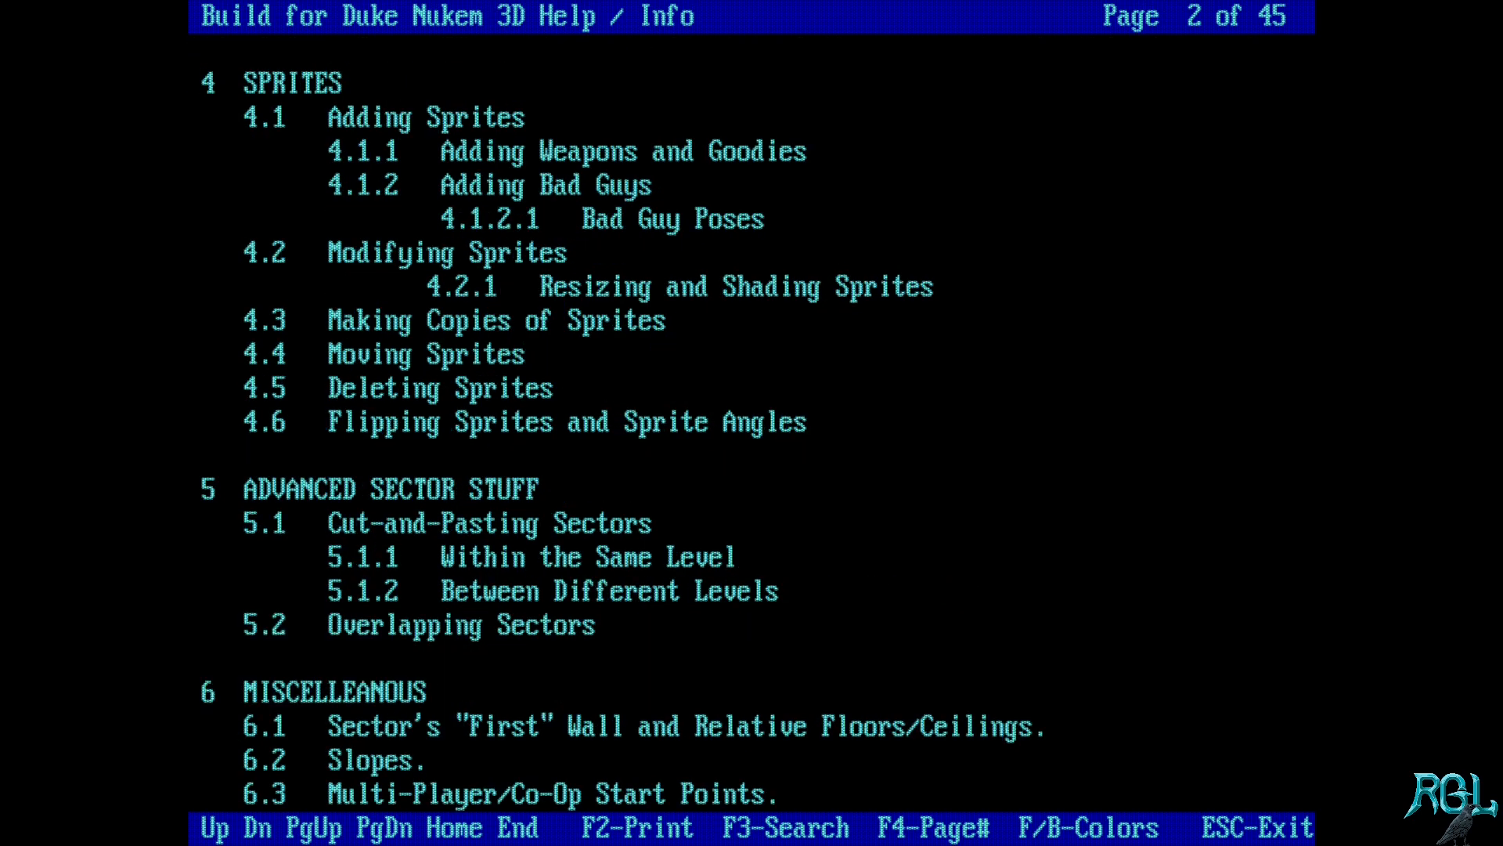
key("Page_Down")
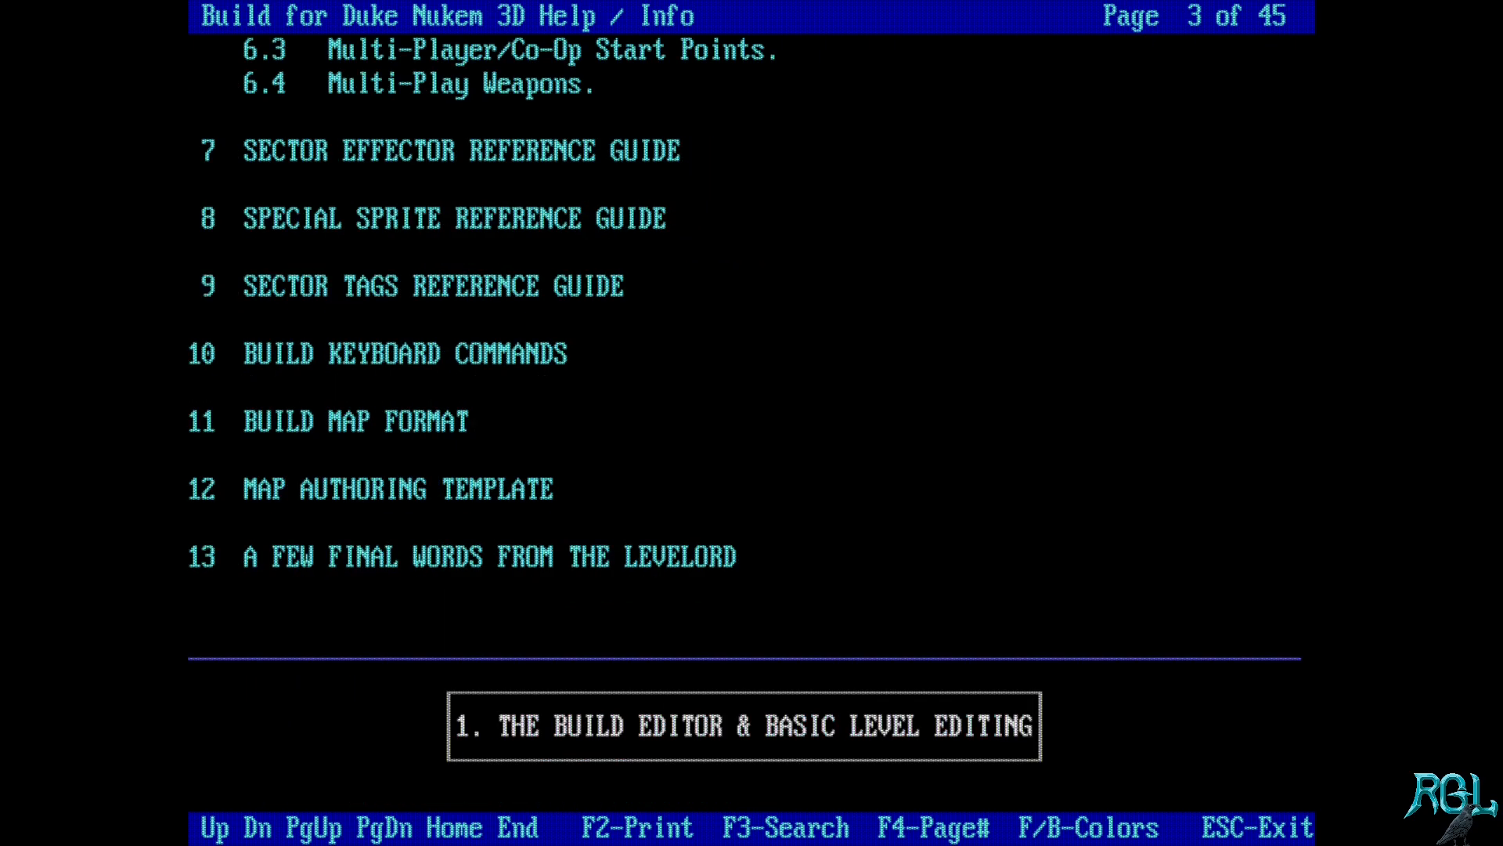
key("Page_Down")
key("Page_Down")
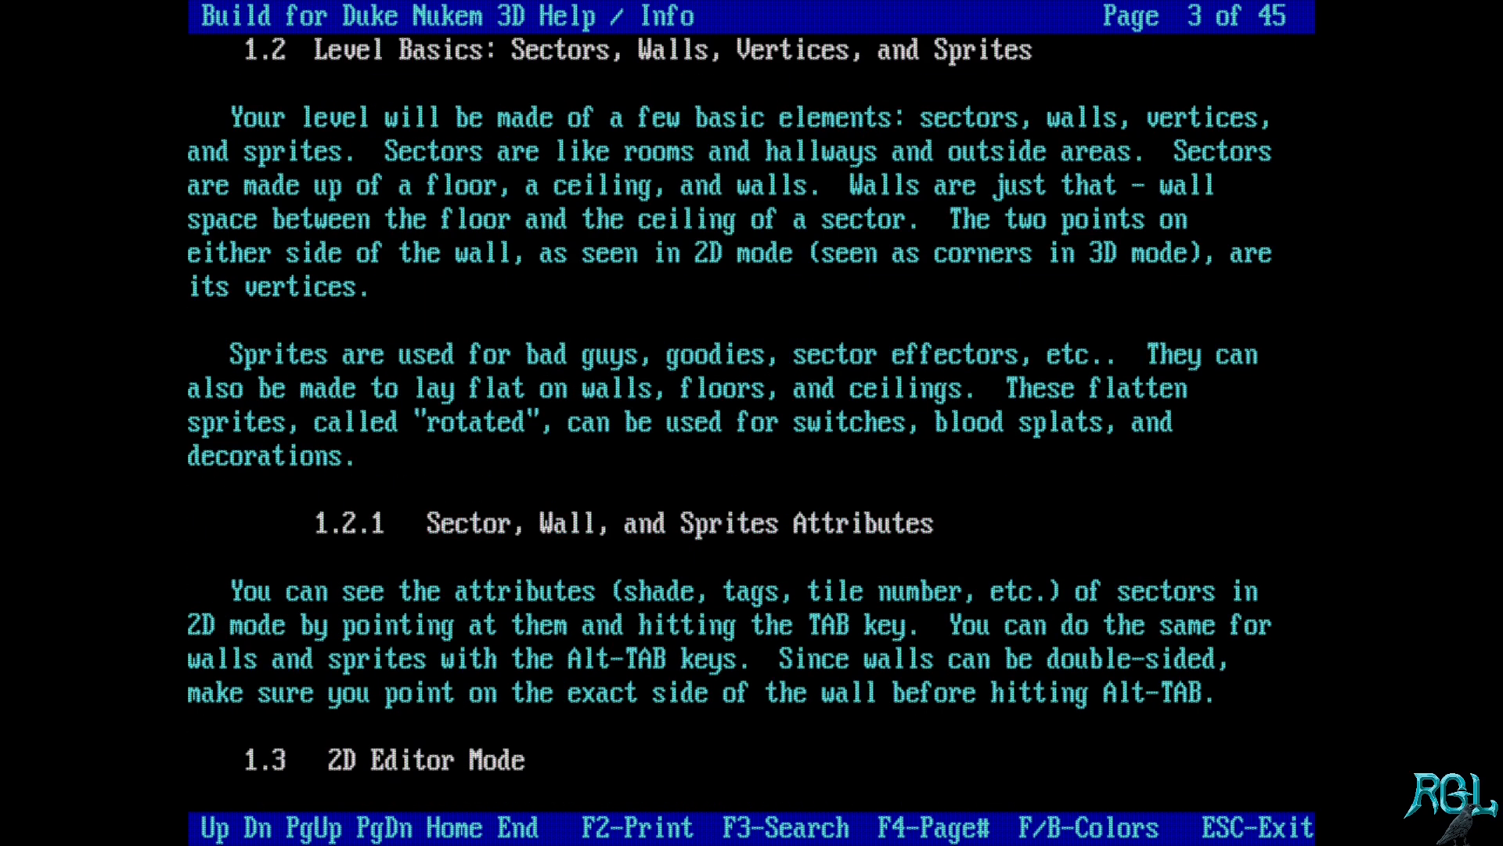
key("Page_Down")
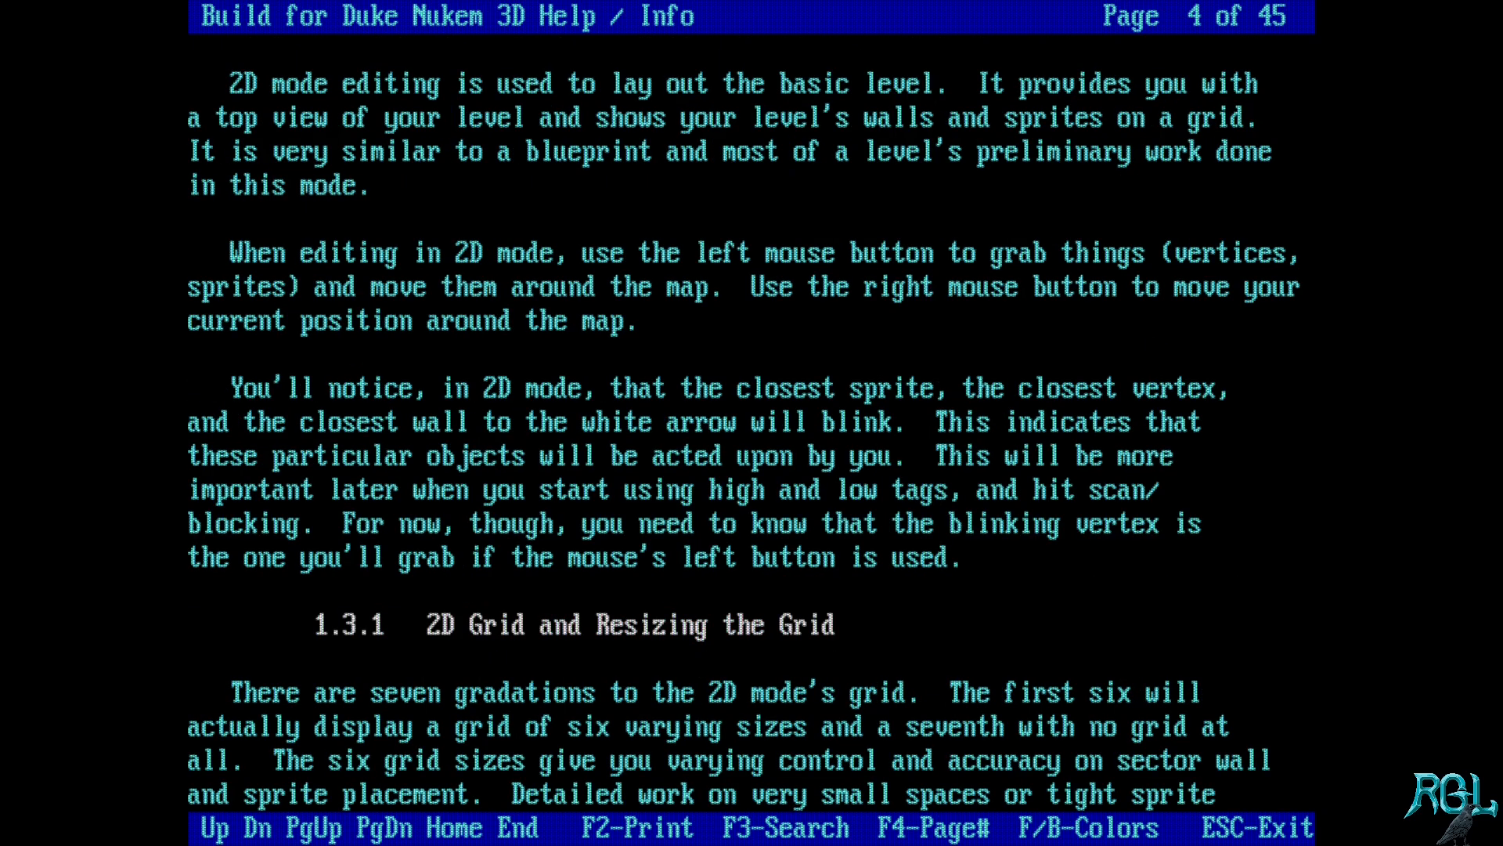
key("Page_Down")
key("Page_Down")
key("Page_Down")
key("Page_Down")
key("Page_Down")
key("Page_Down")
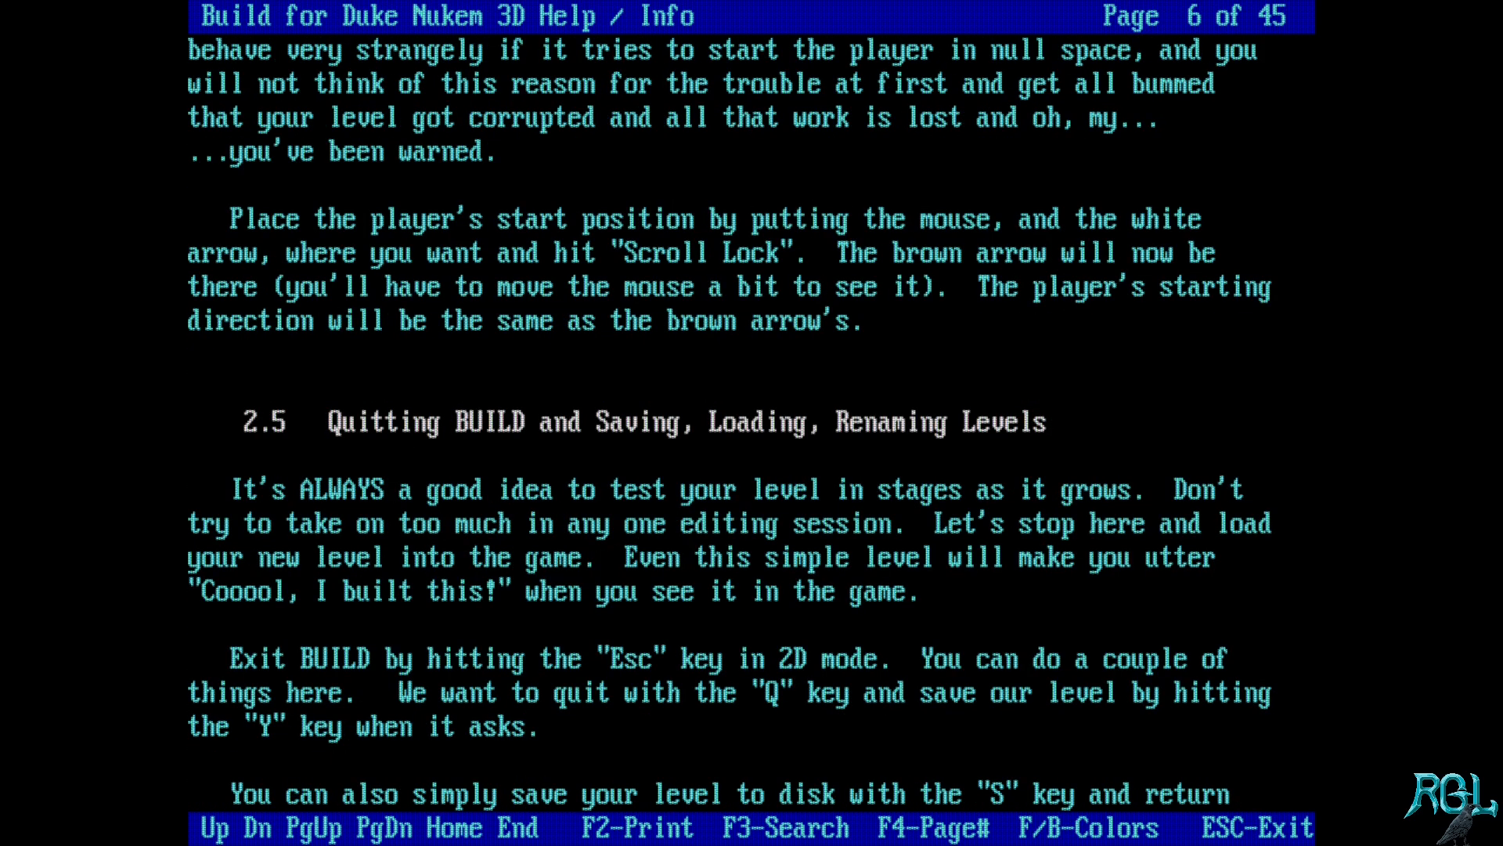
key("Page_Down")
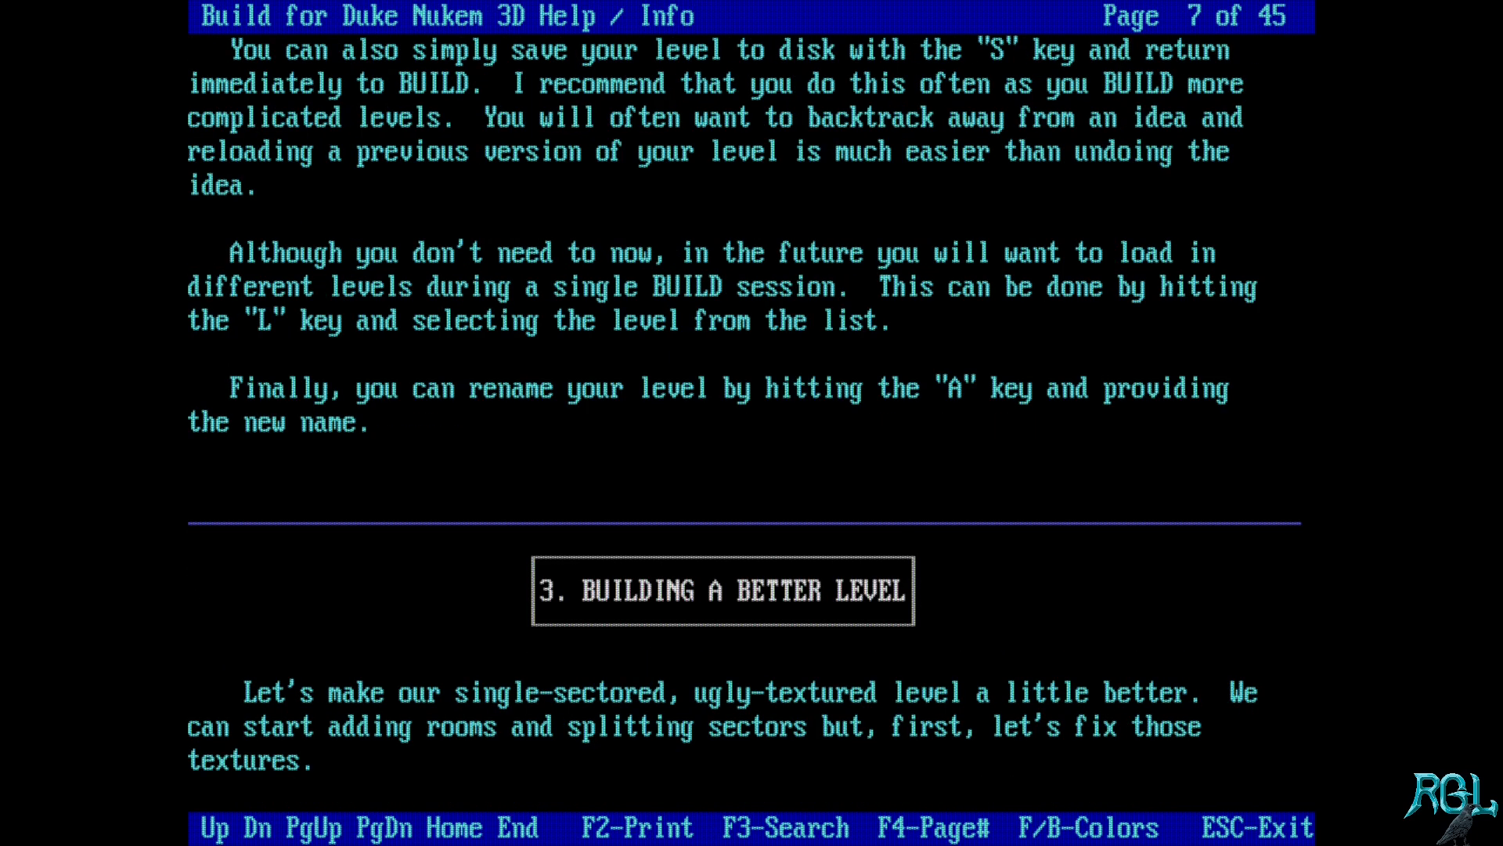
key("End")
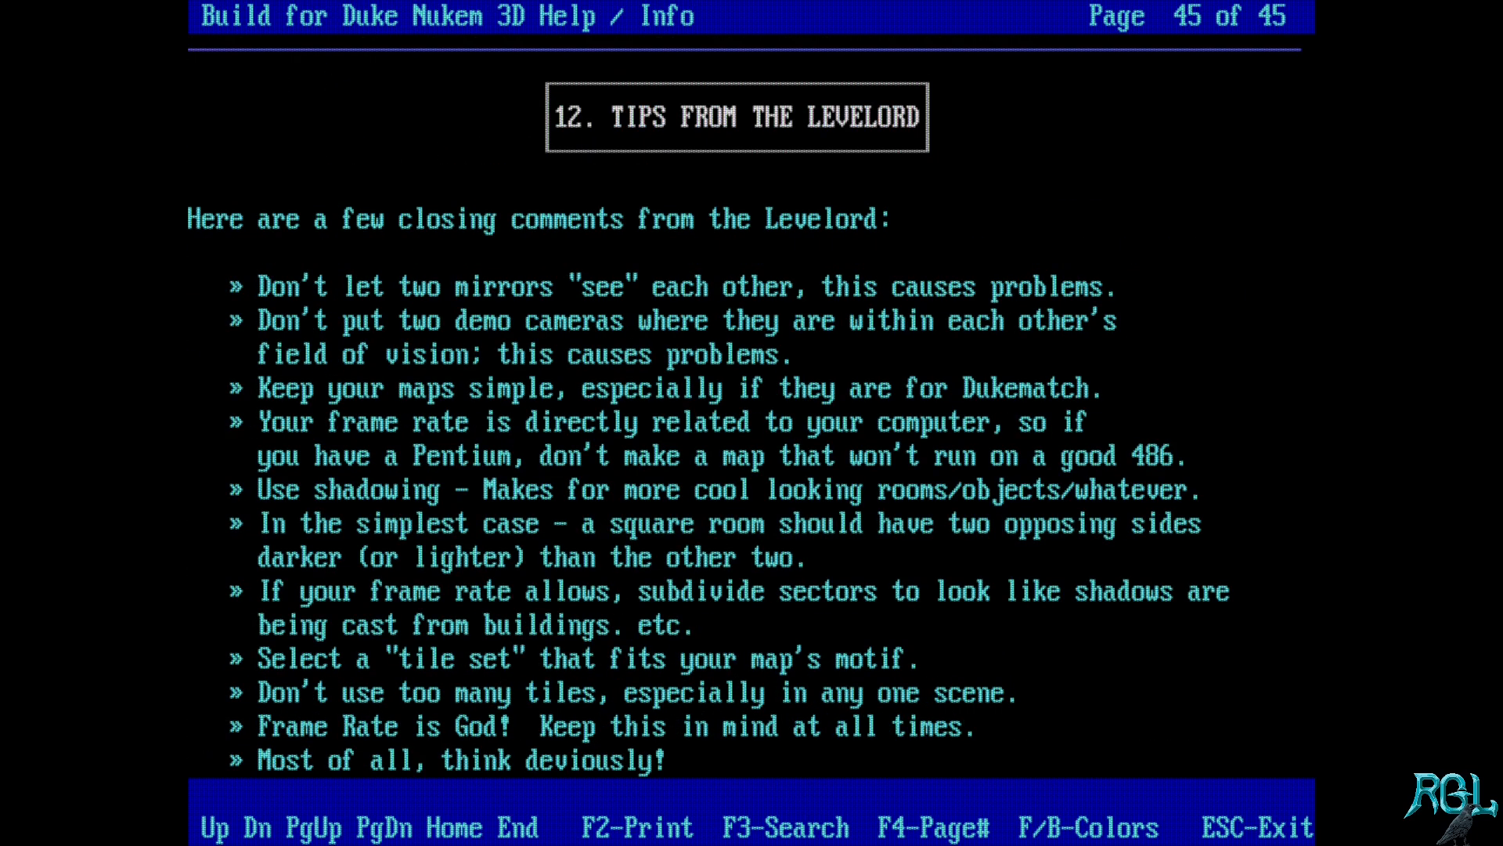
Step: Exit the help documentation, clear the screen and list the DUKE3D folder's files with ls
key("Escape")
type("cls")
key("Return")
type("ls")
key("Return")
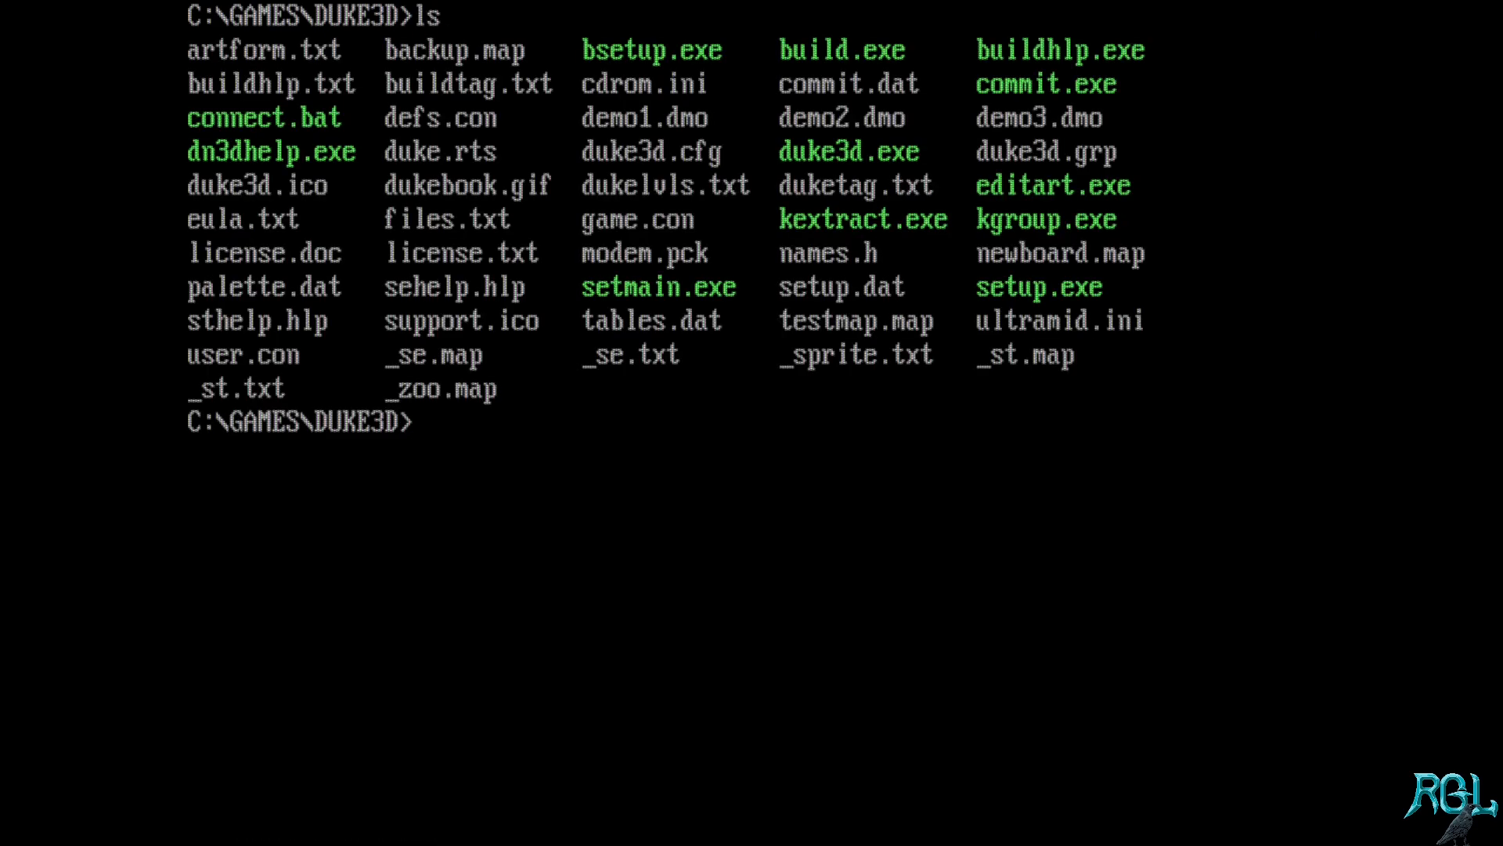
Step: Launch the Build editor with the map name ytt_01 and accept the licence terms
type("build")
type("yt_0")
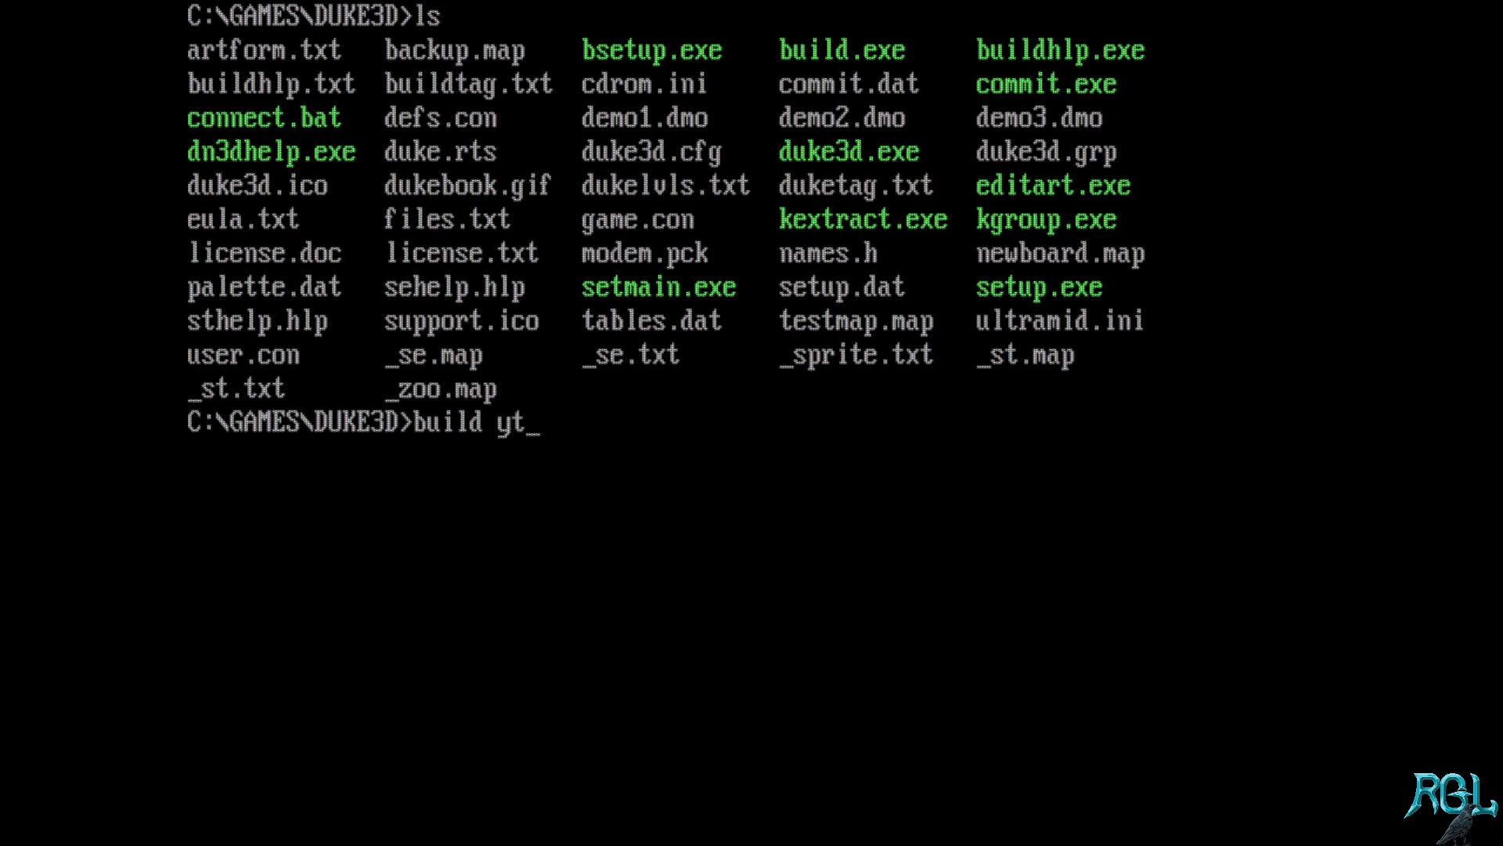
type("1")
type("t")
key("Right")
key("Right")
key("Right")
key("Right")
key("Right")
key("Return")
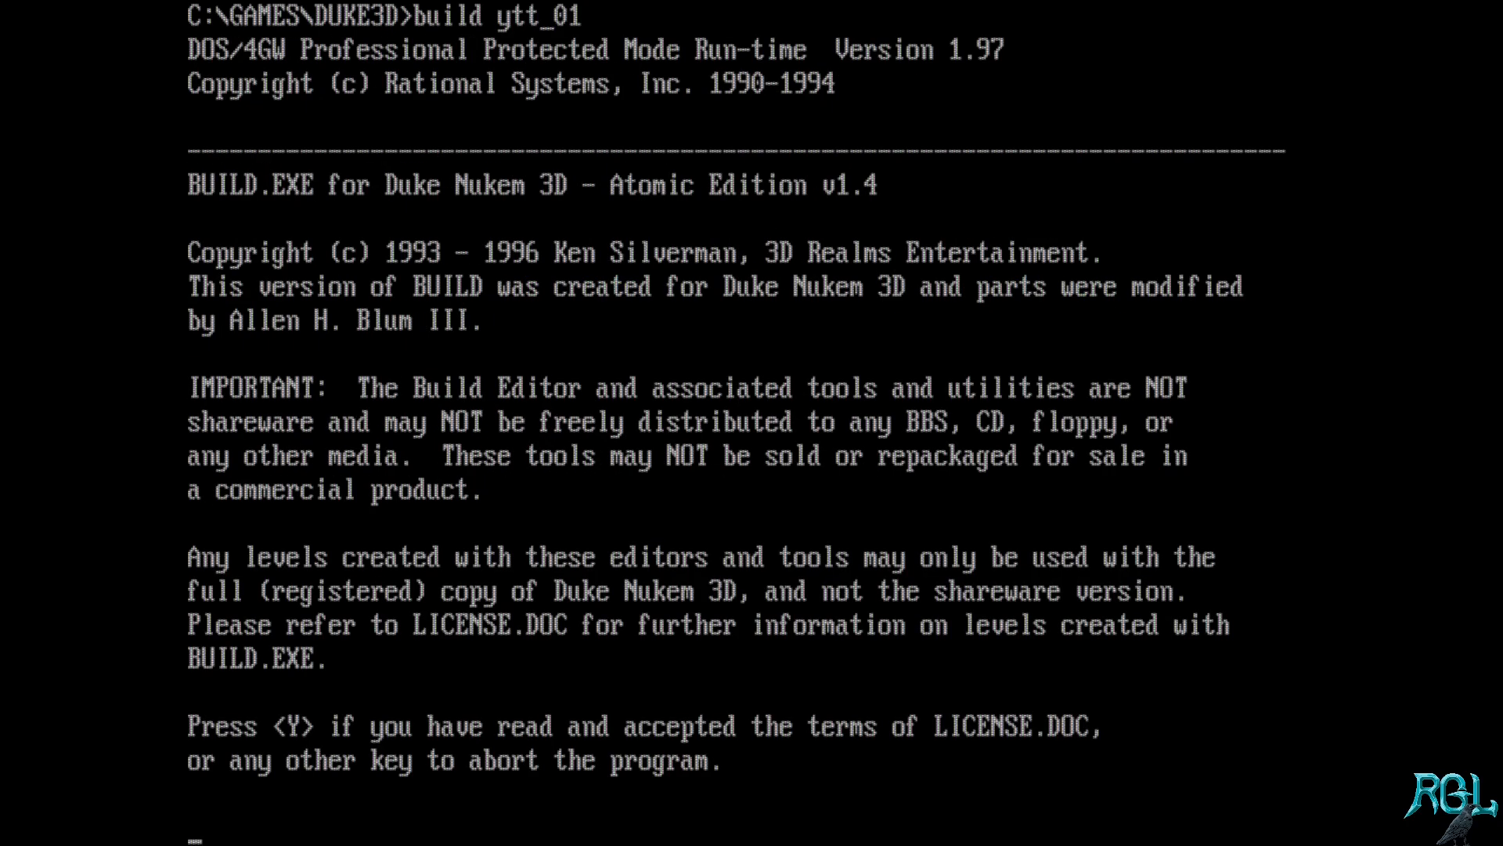
key("y")
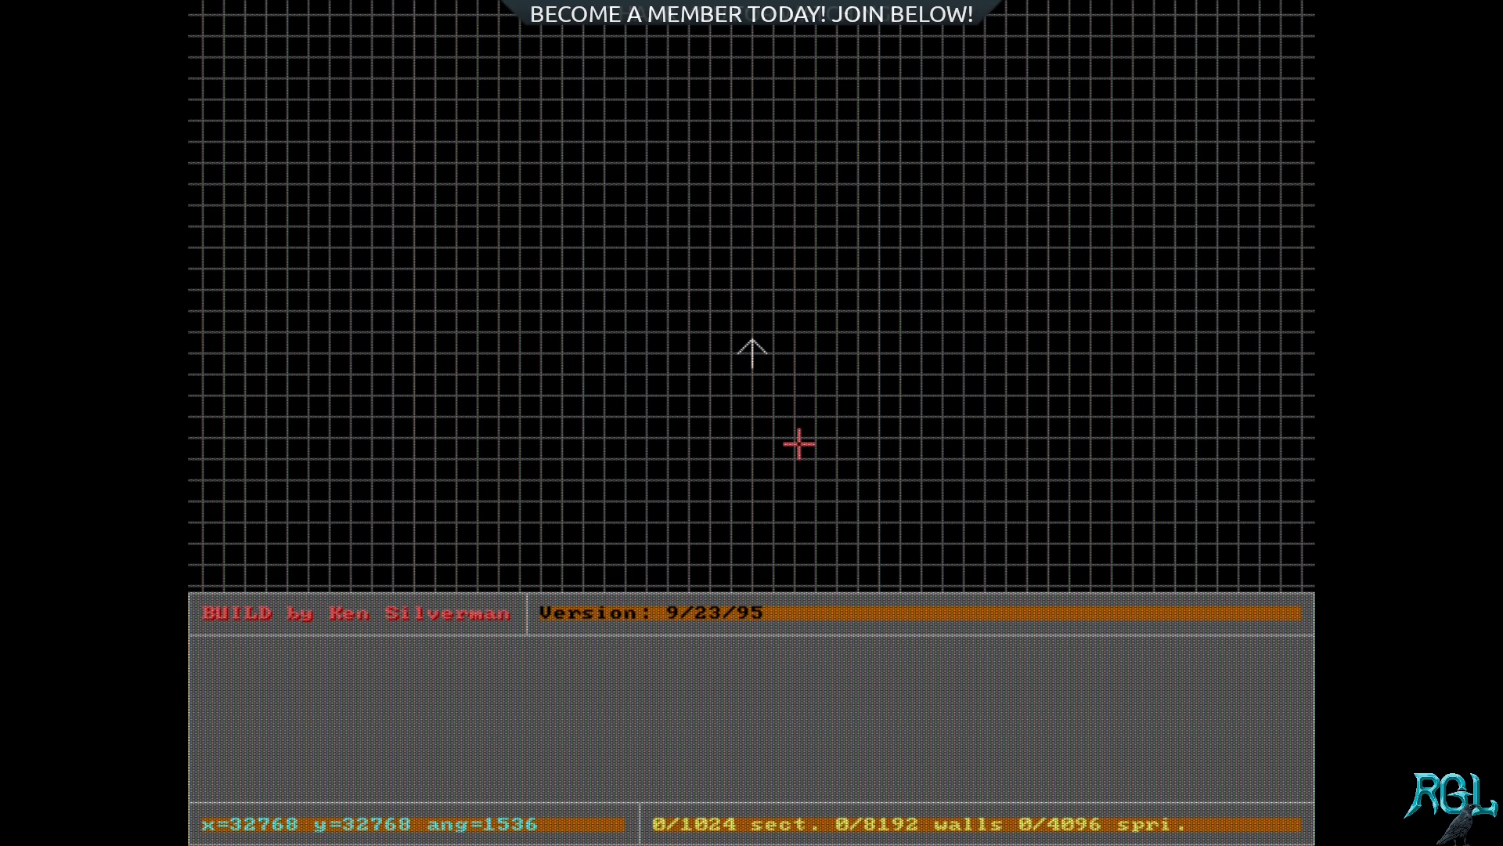
Step: Explore the empty 2D map grid around the player start arrow and try to enter 3D mode
mouse_move(753, 369)
right_mouse_down()
mouse_move(742, 343)
mouse_move(751, 366)
mouse_move(742, 349)
mouse_move(764, 346)
right_mouse_up()
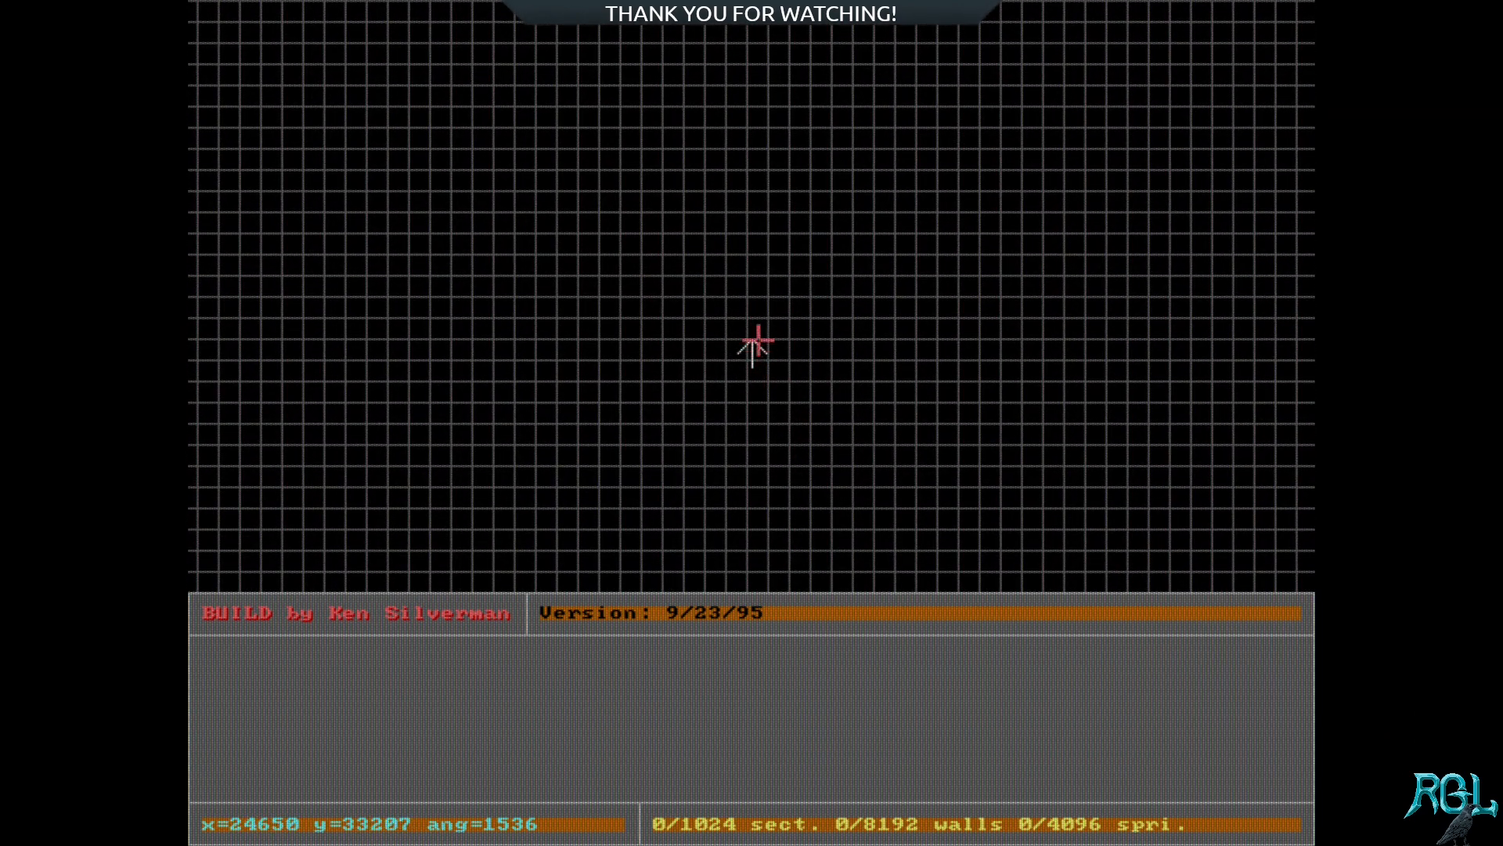
right_click(521, 166)
right_click(1009, 177)
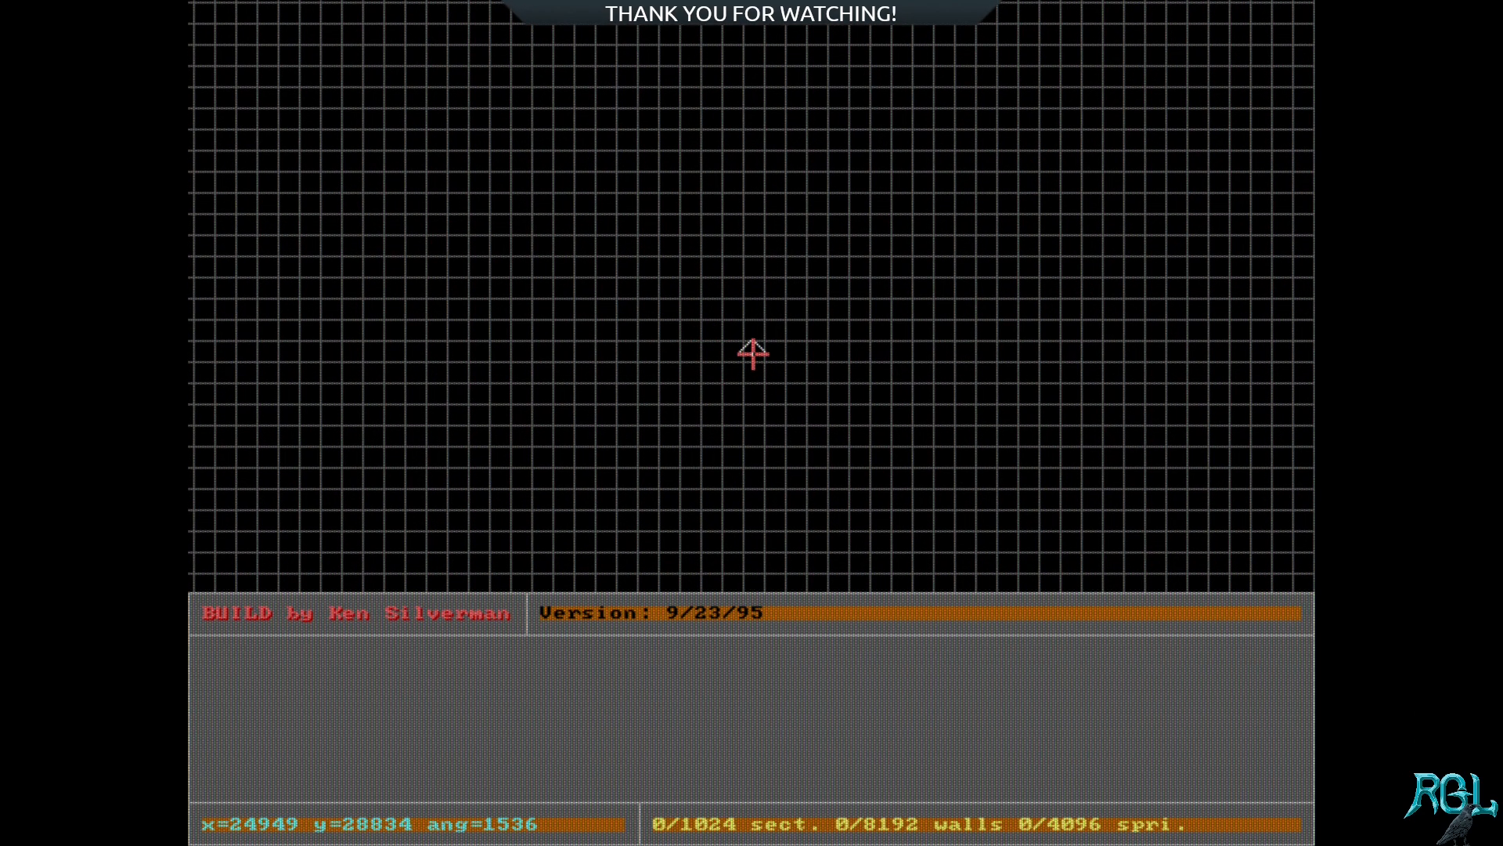
key("a")
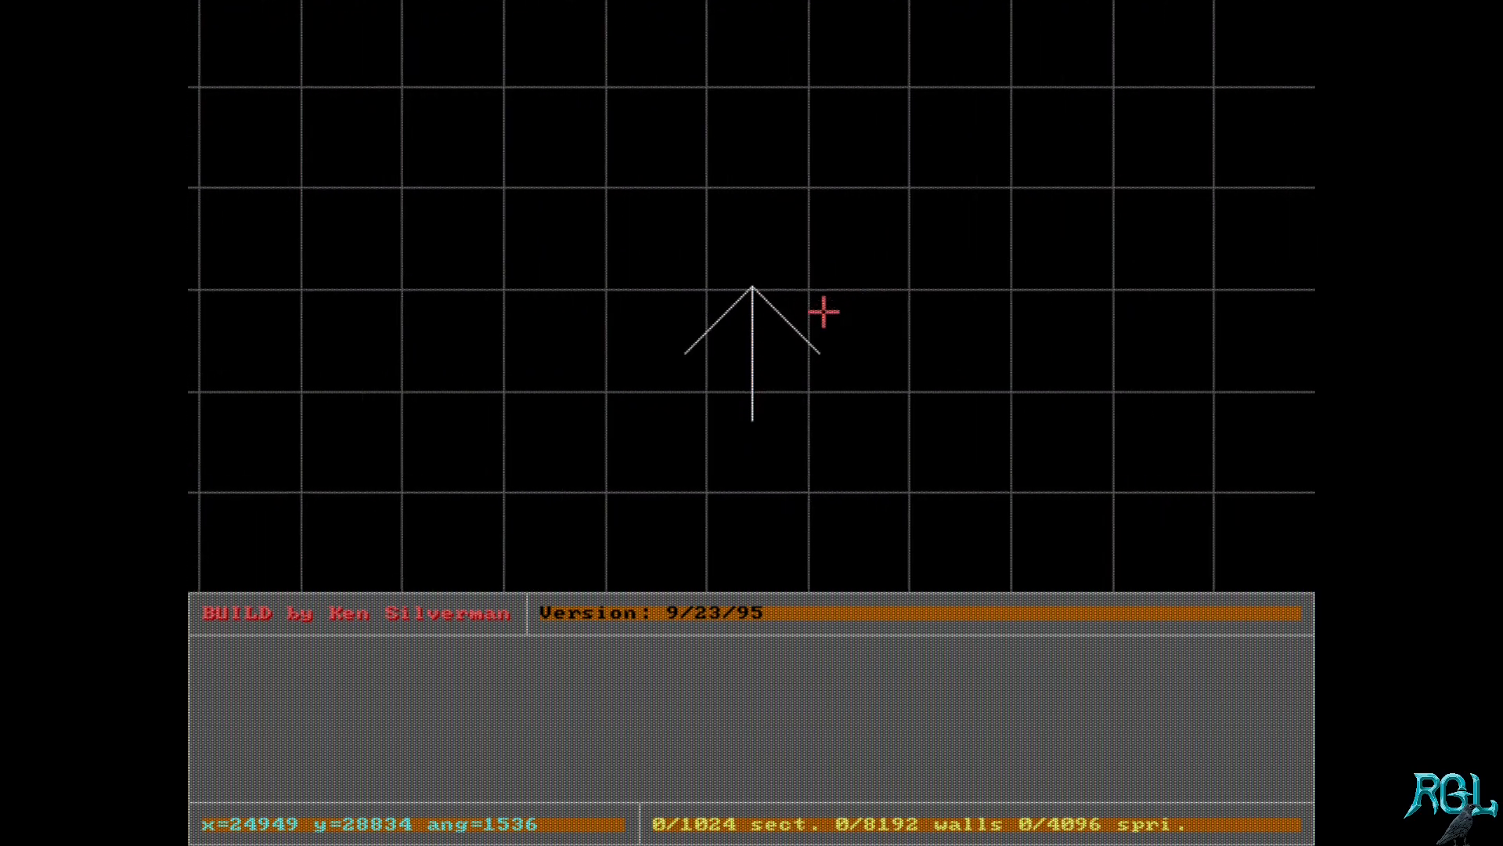
key("z")
key("KP_Enter")
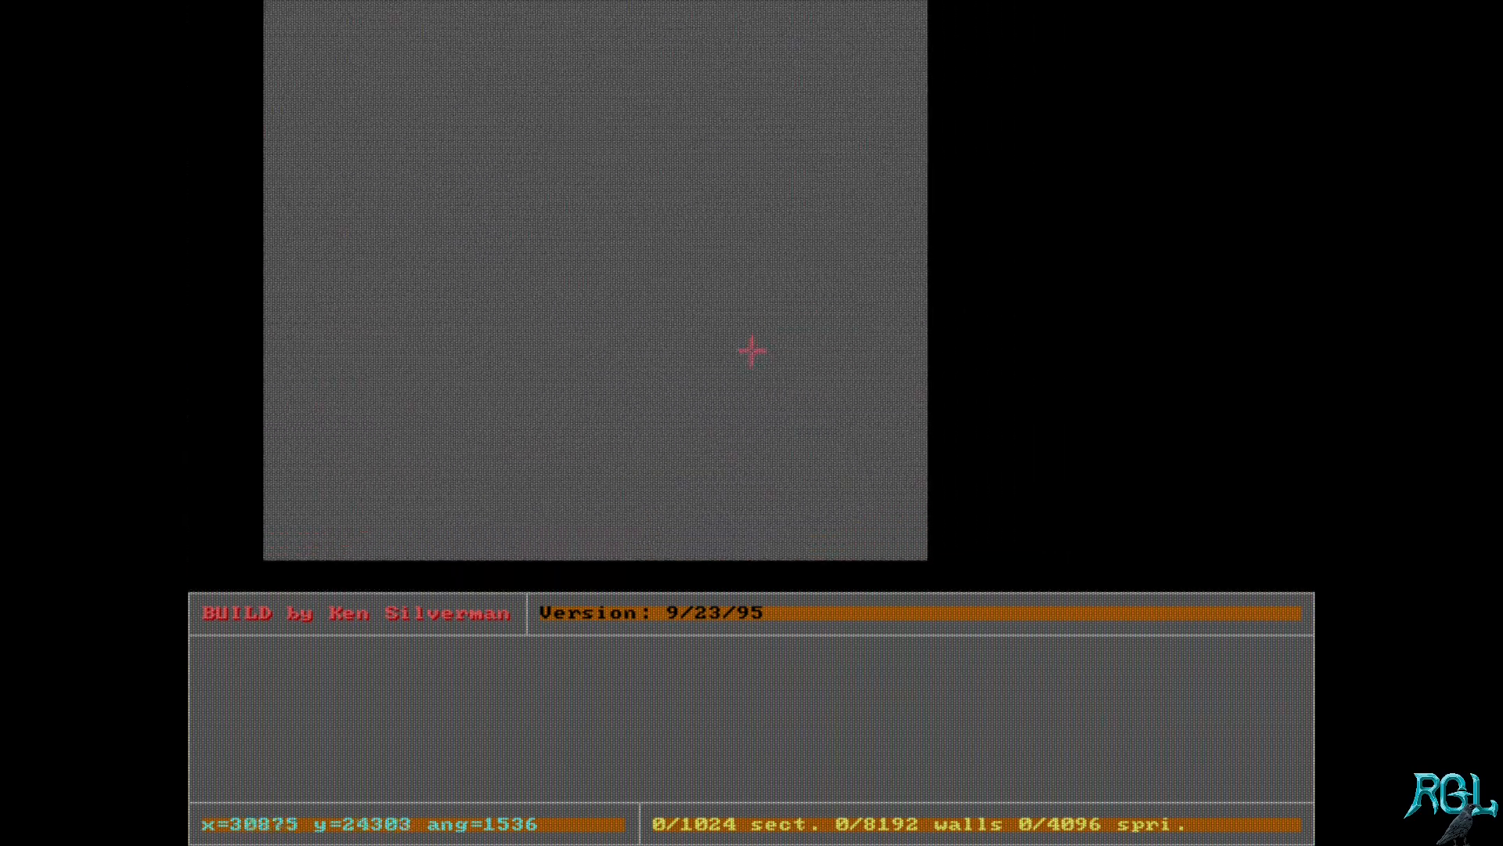
key("KP_Enter")
right_click_drag(729, 369, 750, 353)
key("a")
key("a")
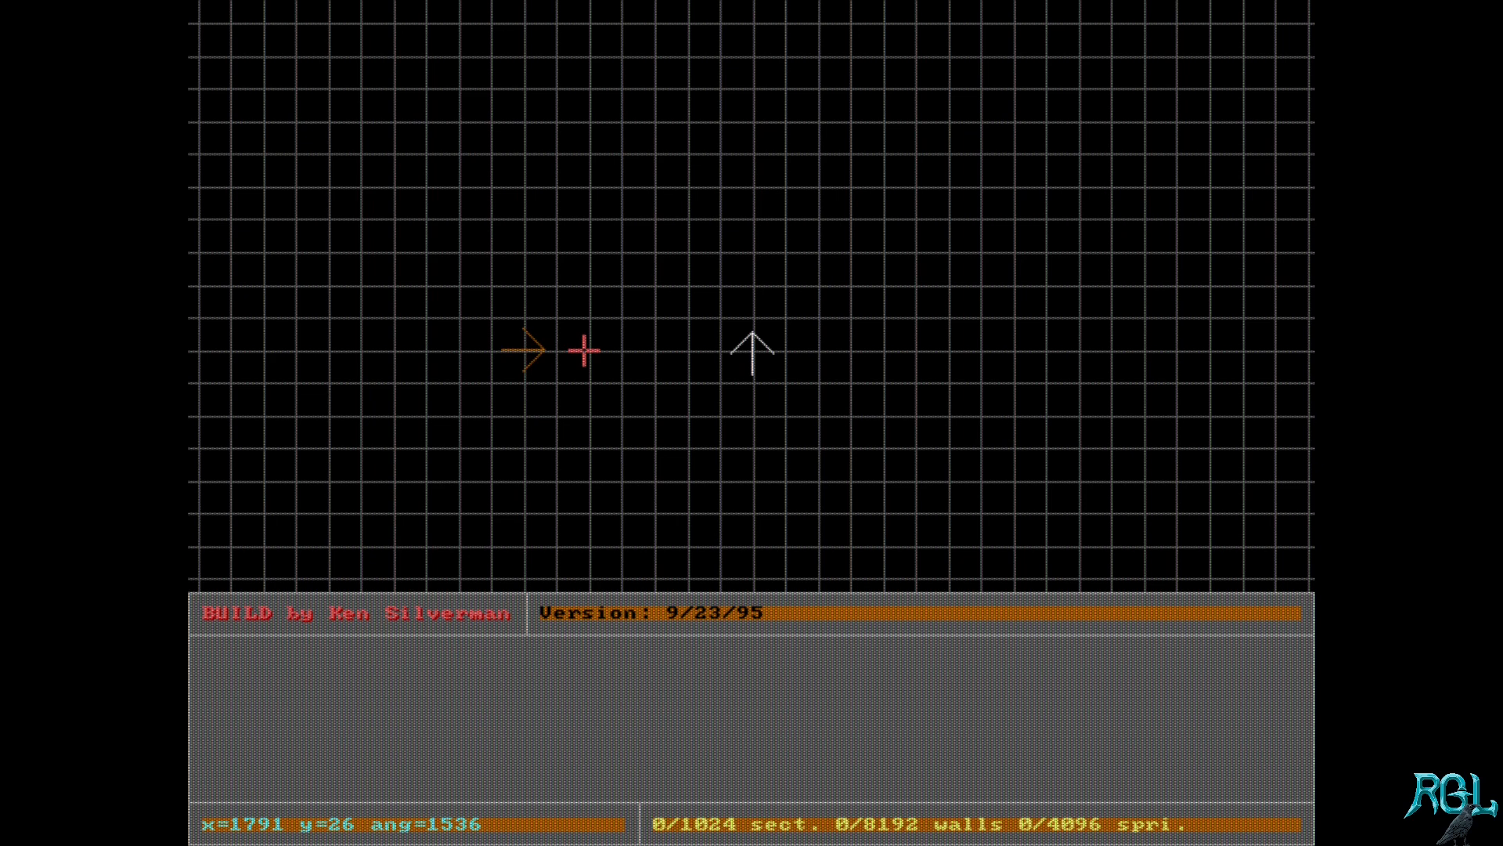
key("KP_Enter")
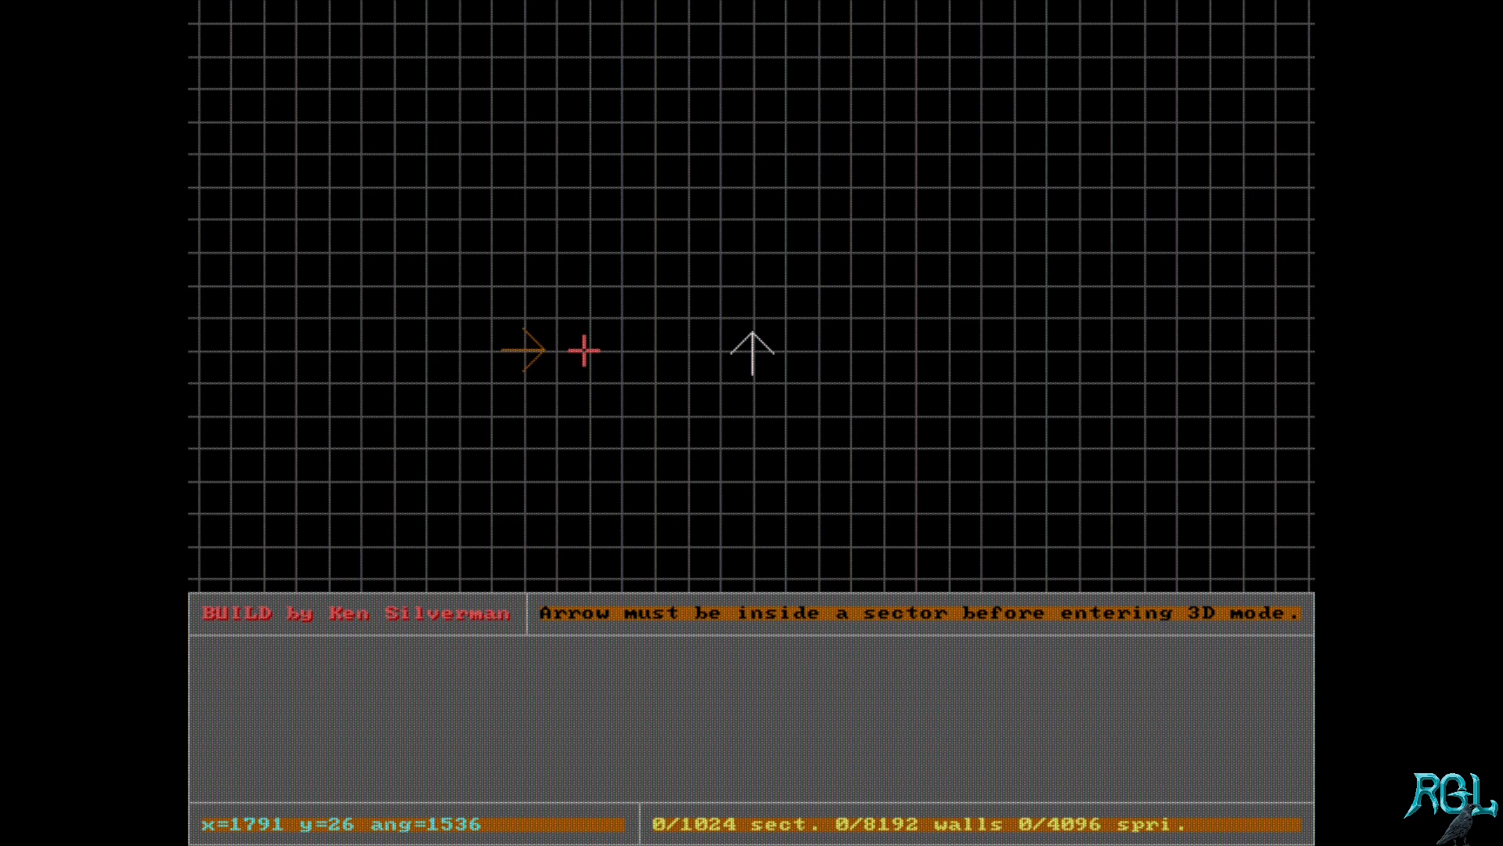
Step: Move the white position arrow up the 2D grid to about y=-1882, above the player start arrow
key("a")
key("z")
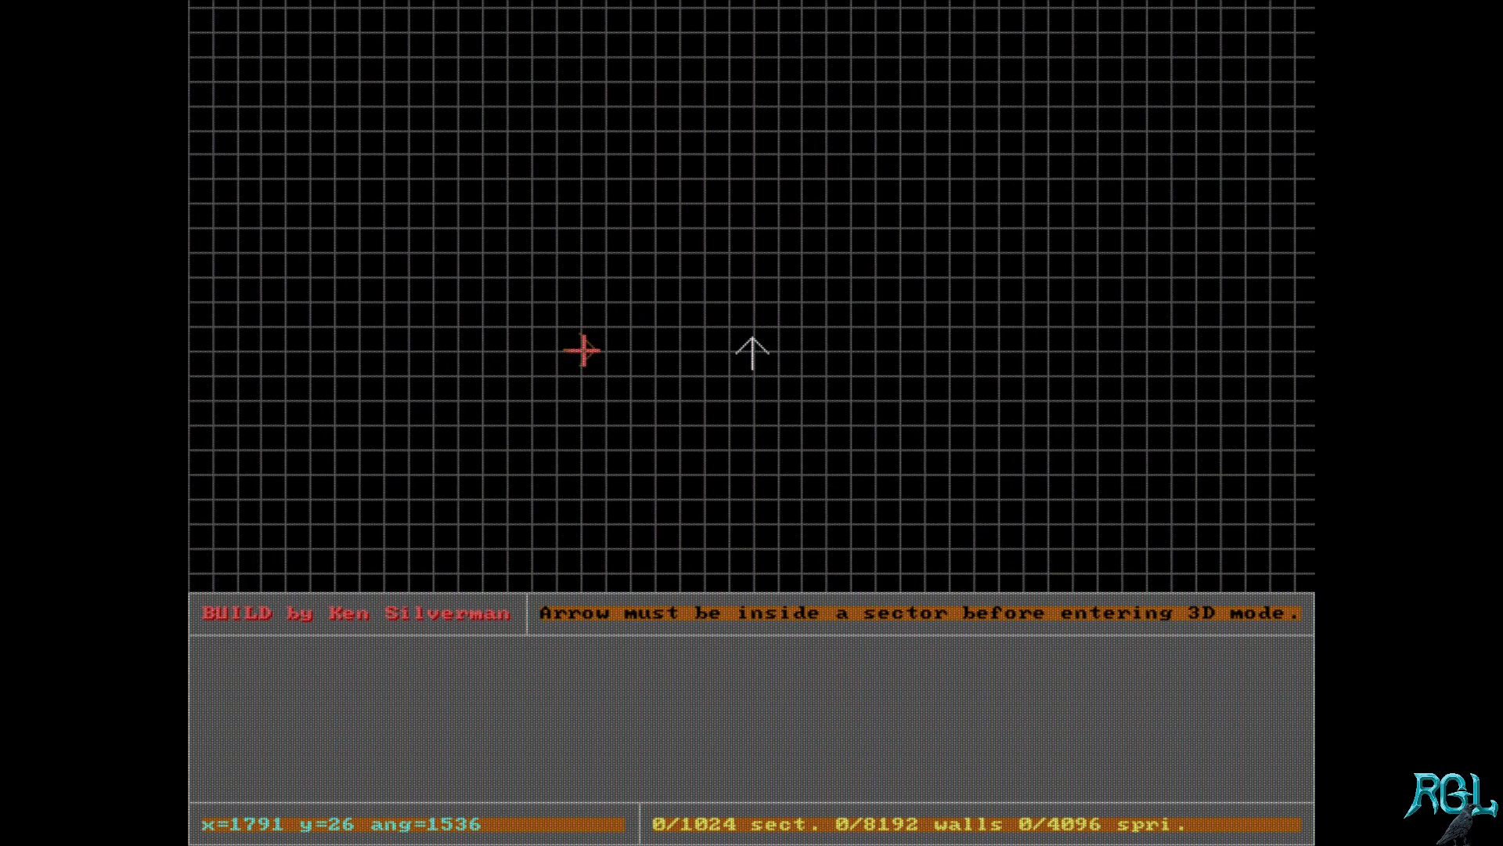
key("Up")
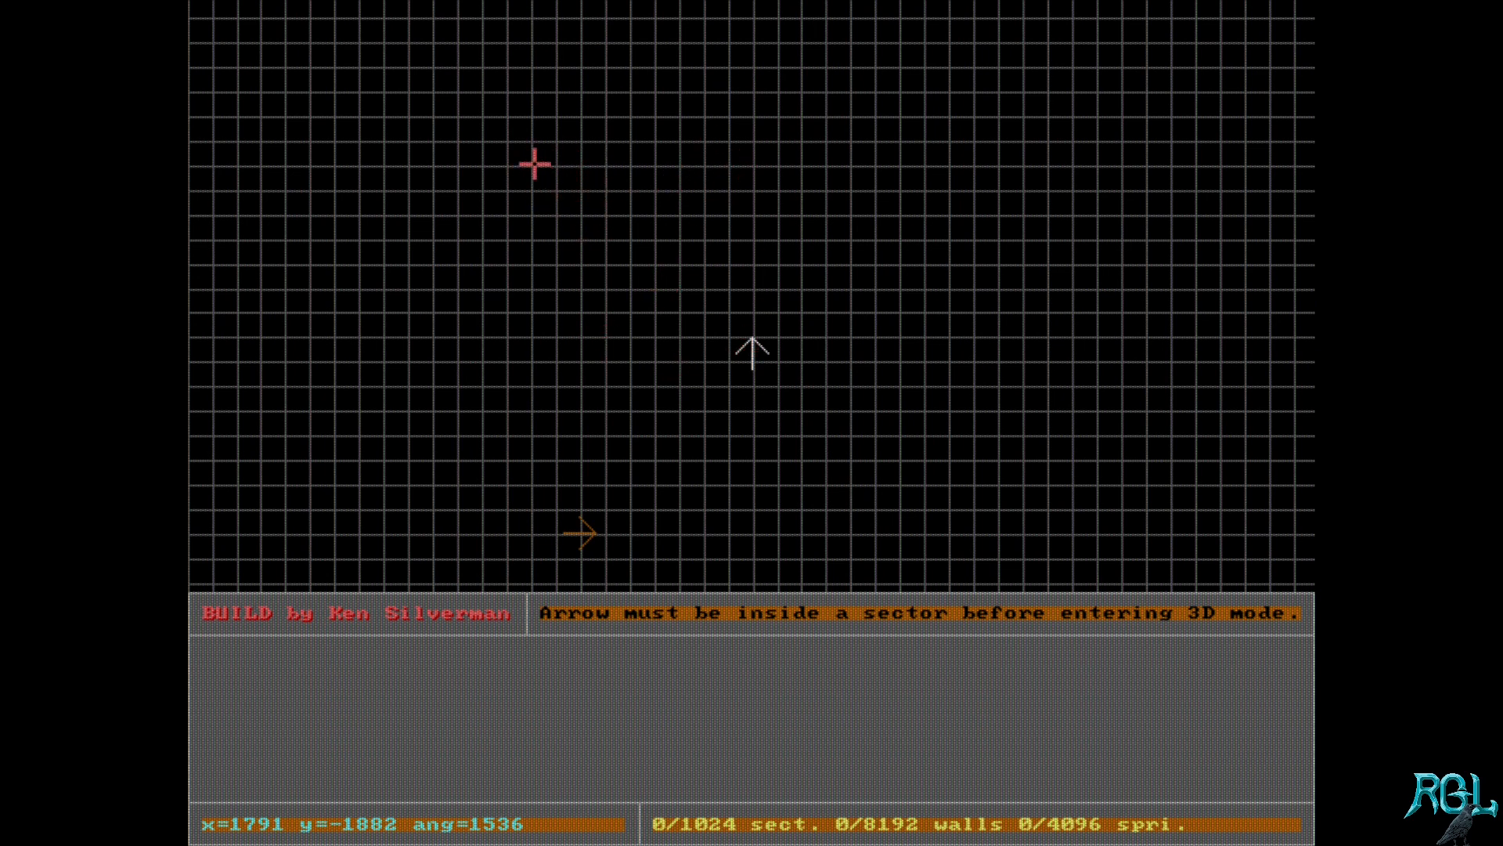
Step: Start a trial sector line, cycle through the 2D grid sizes including no grid, and discard the line
key("space")
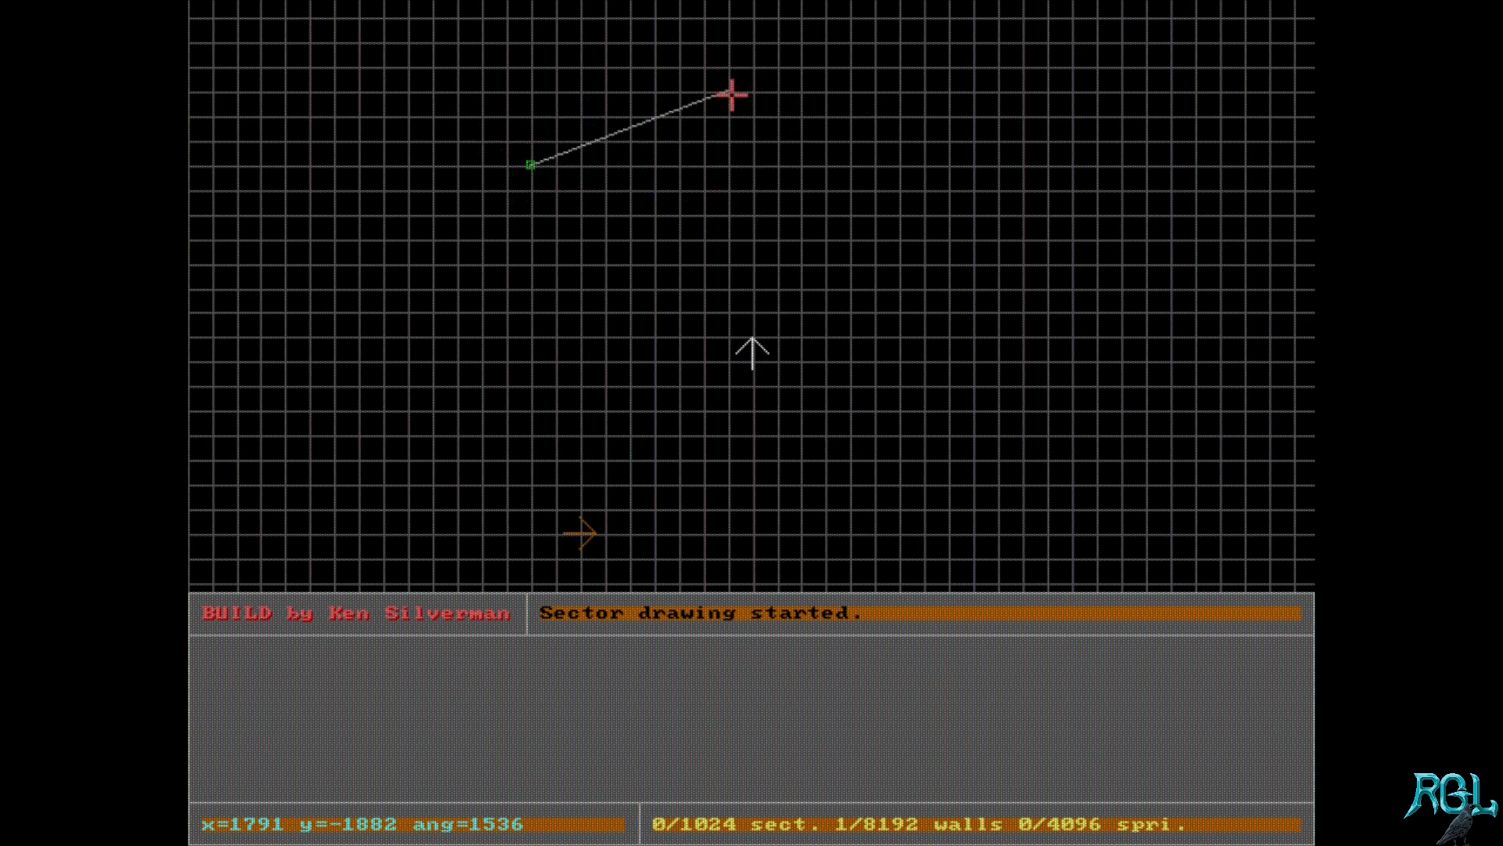
key("g")
key("g")
key("g")
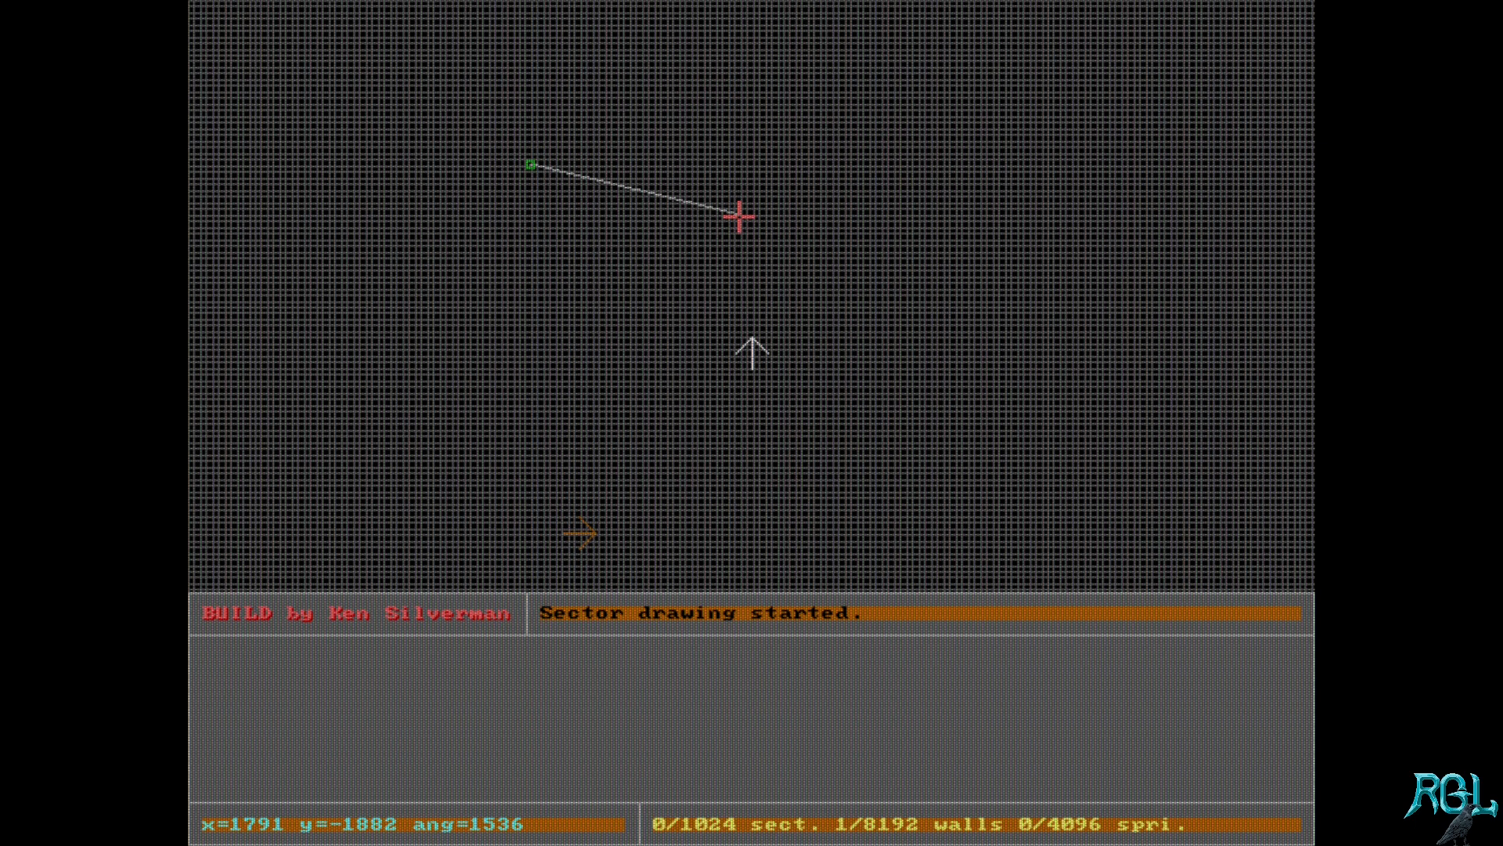
key("g")
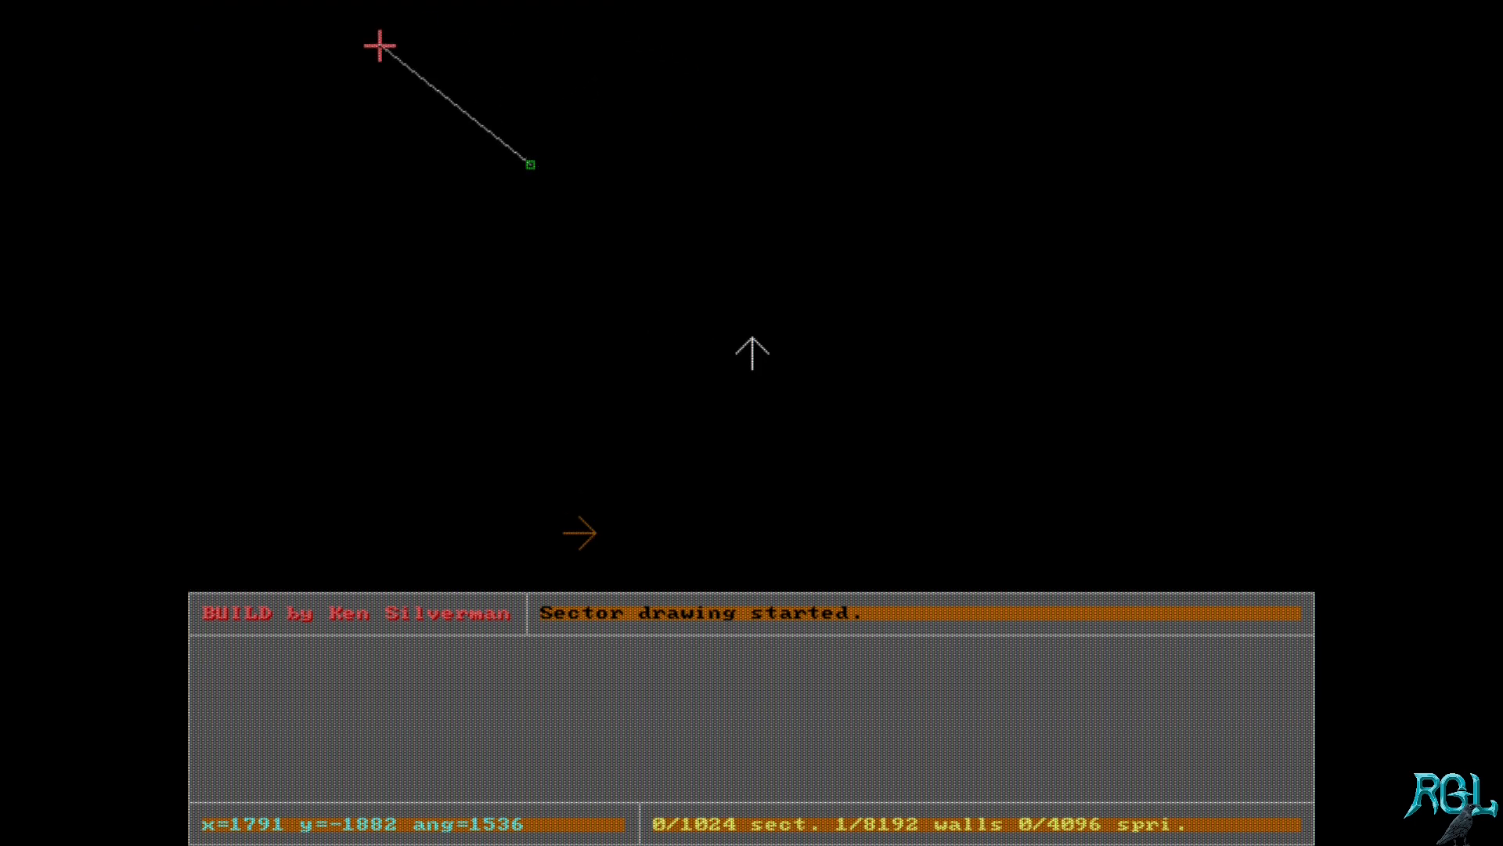
key("g")
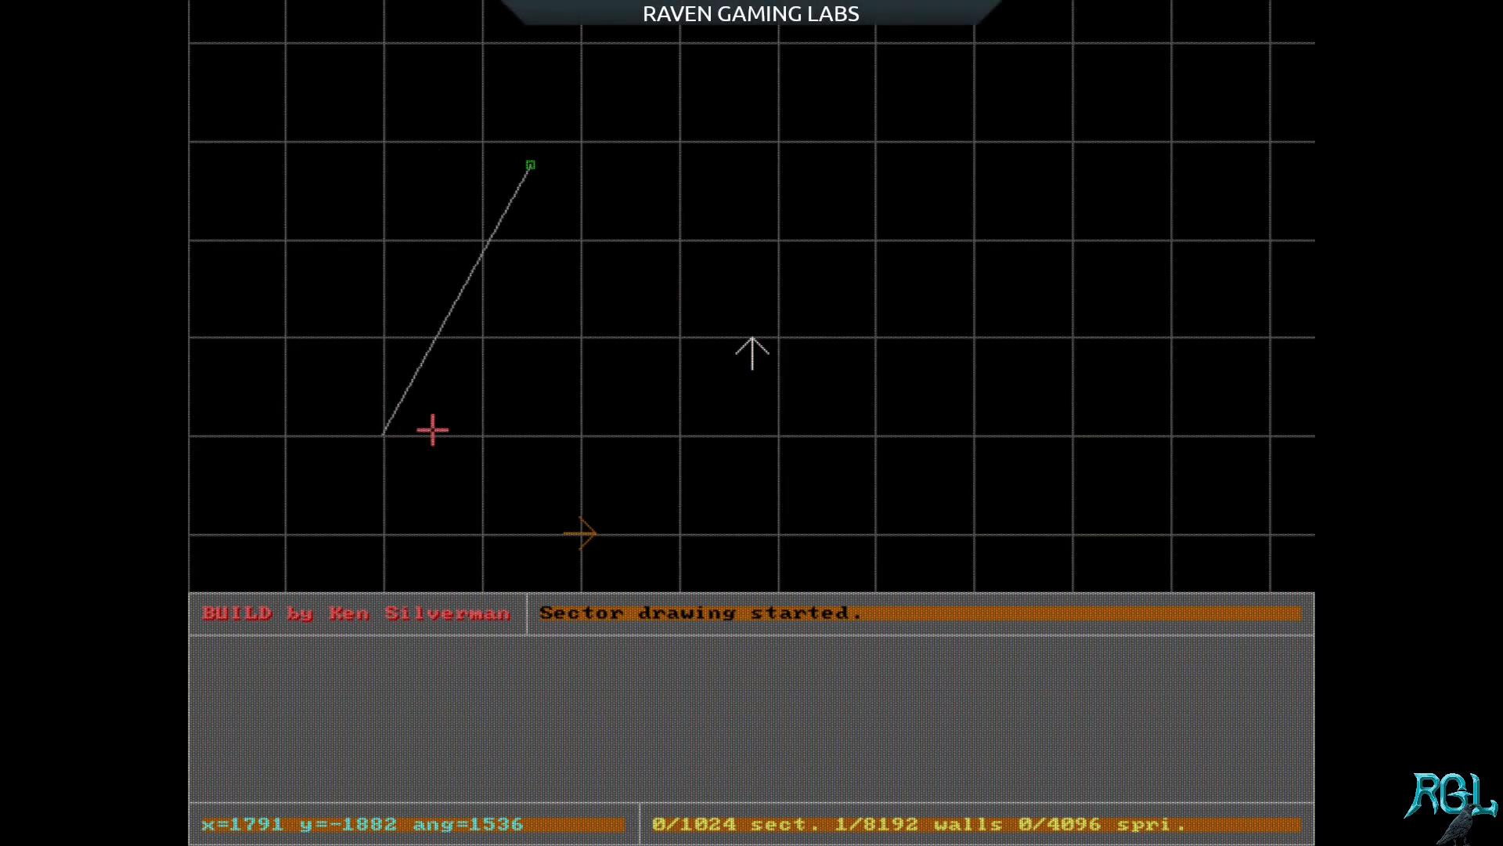
key("g")
key("g")
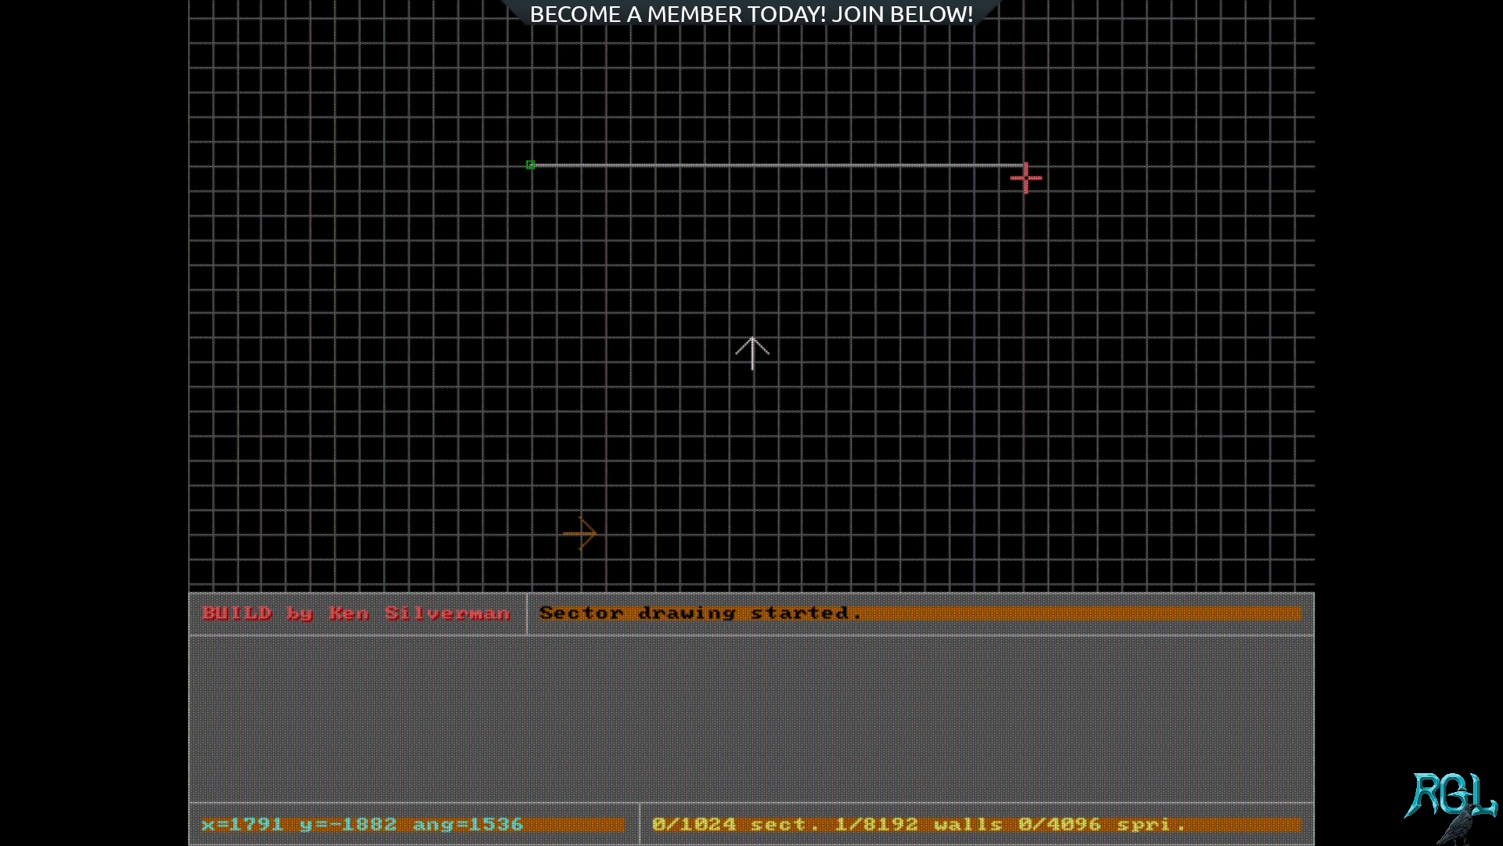
key("BackSpace")
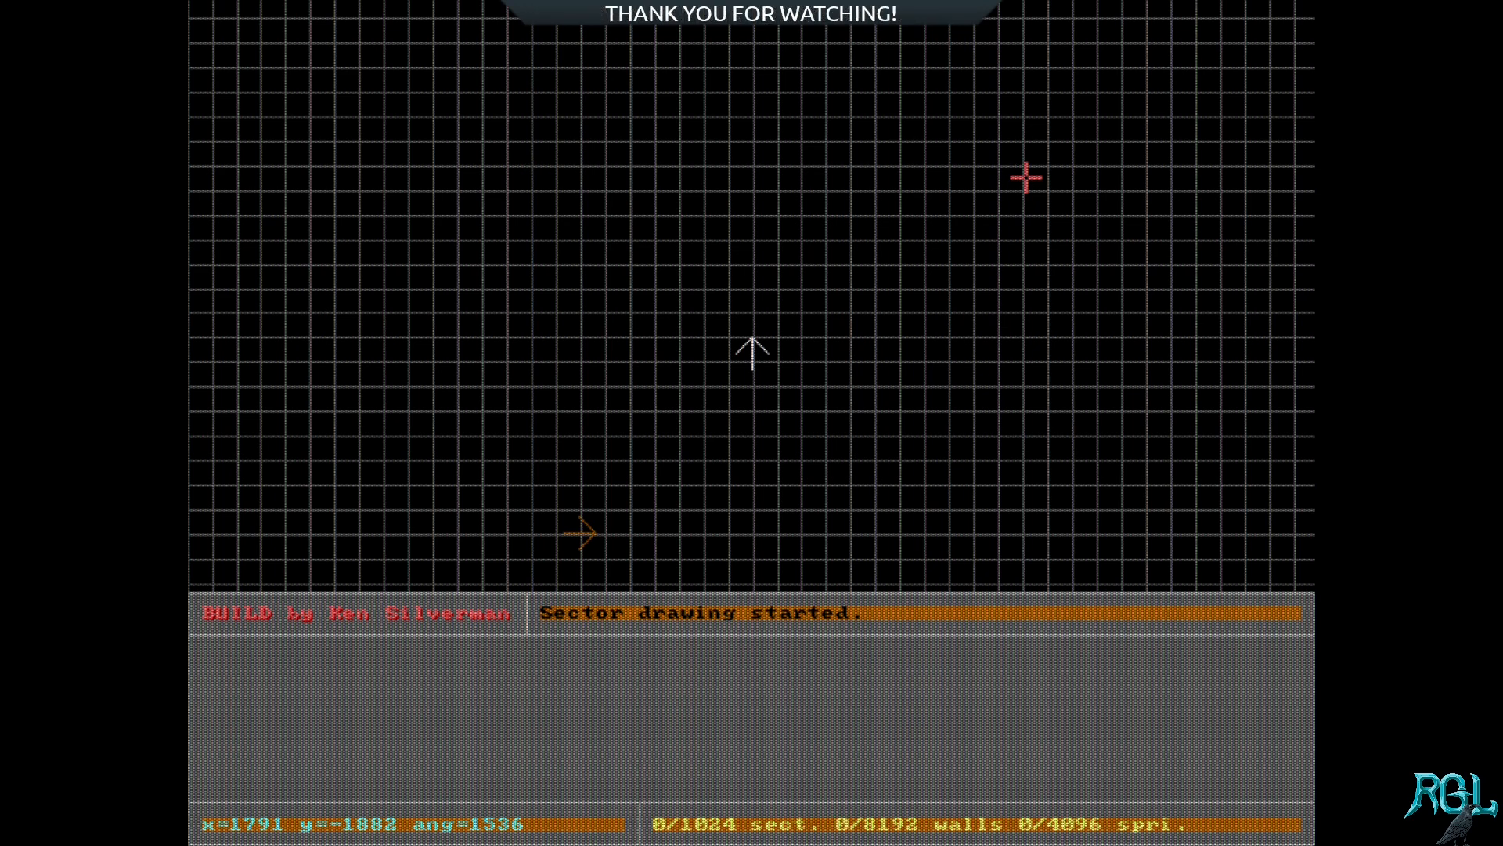
Step: Place seven trial sector vertices in an irregular outline on the grid and remove them all
key("space")
key("space")
key("space")
key("space")
key("space")
key("space")
key("space")
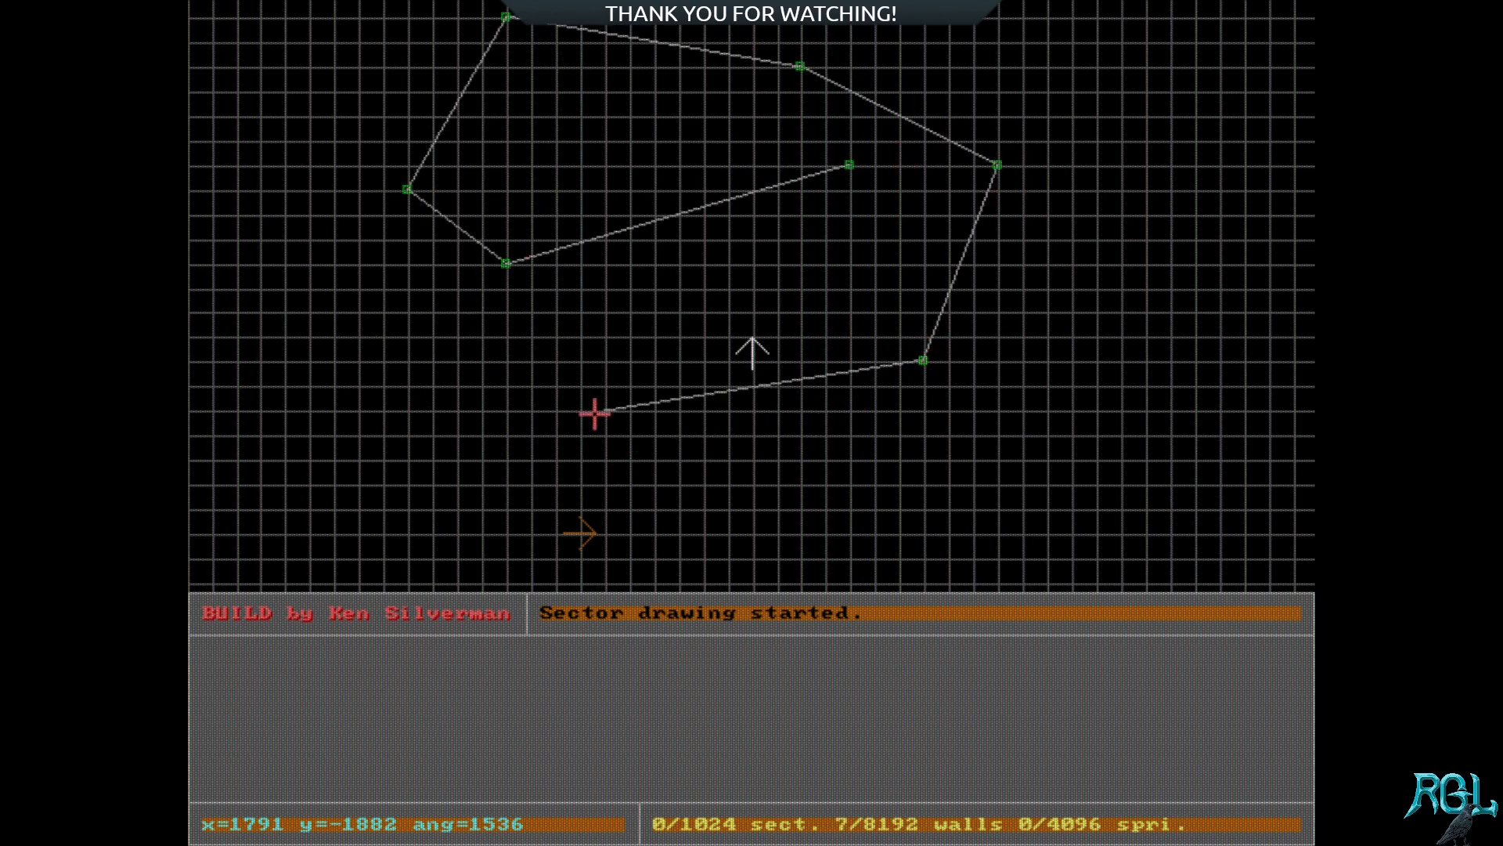
key("BackSpace")
key("BackSpace")
key("BackSpace")
key("BackSpace")
key("BackSpace")
key("BackSpace")
key("BackSpace")
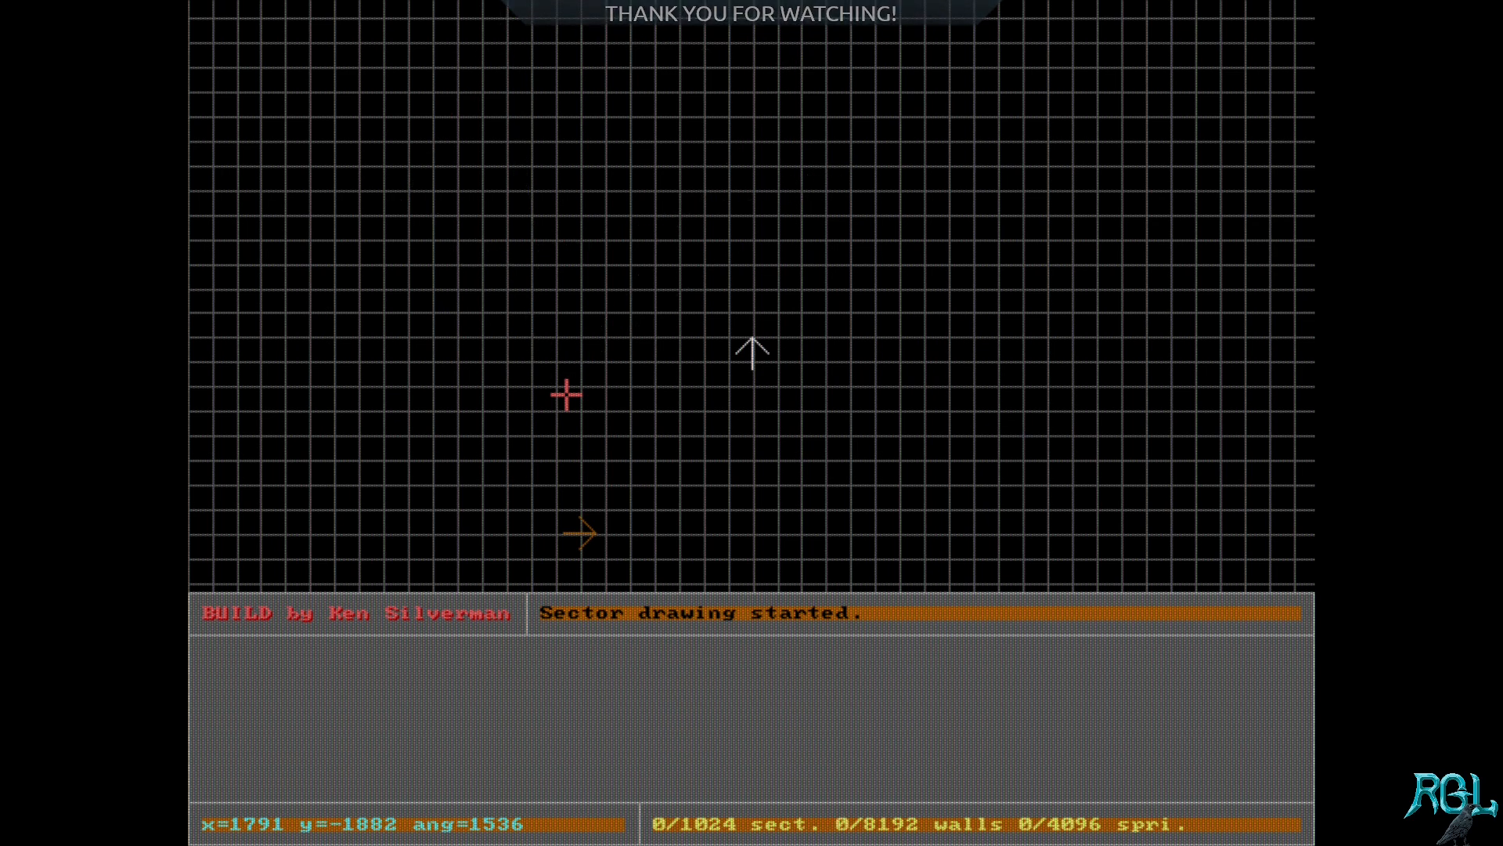
Step: Draw a closed rectangular sector about 21 by 15 grid squares around the white position arrow
key("space")
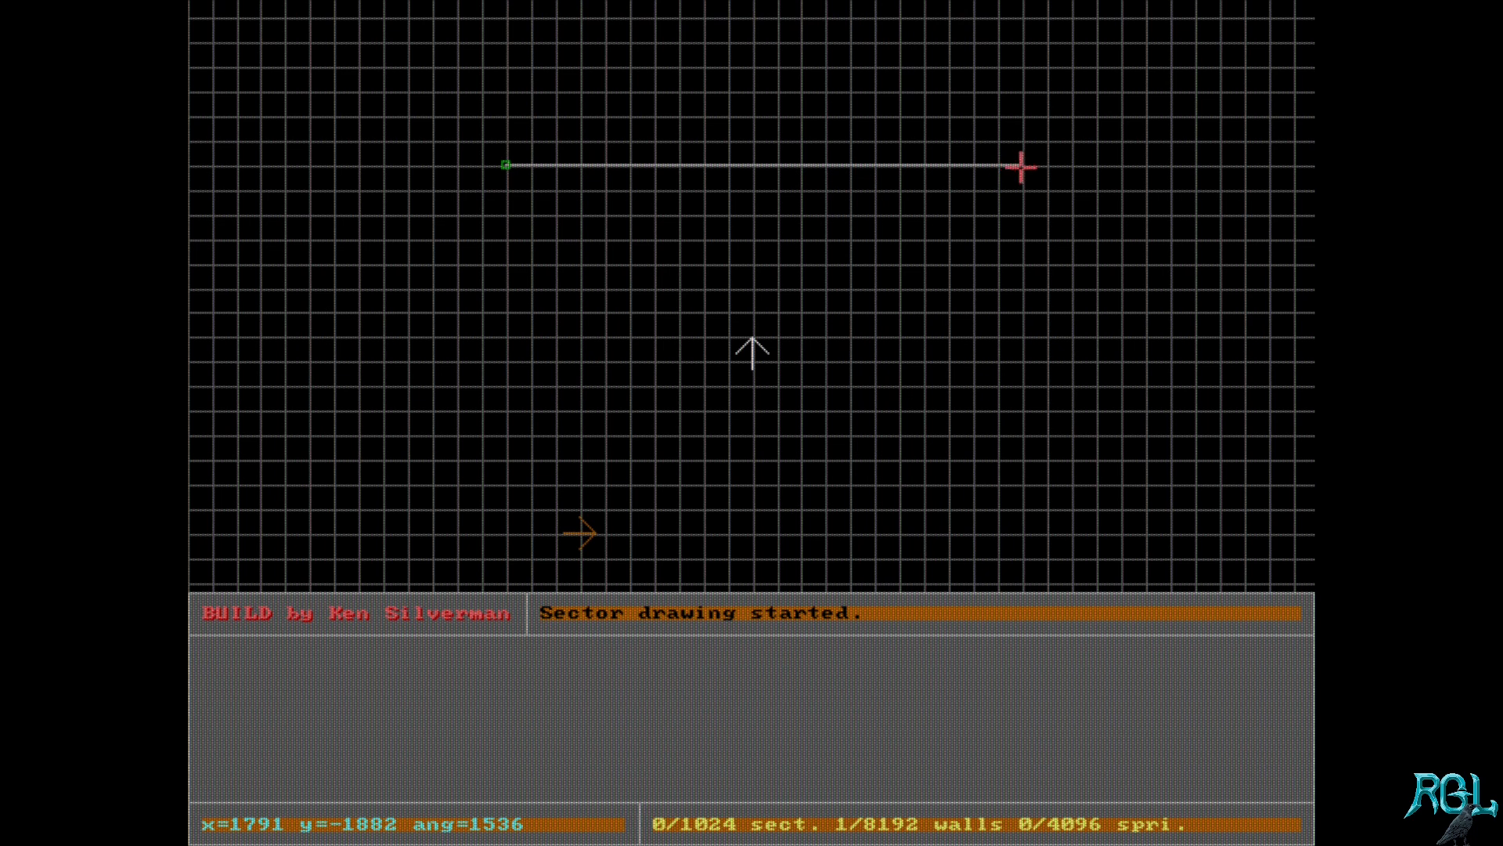
key("space")
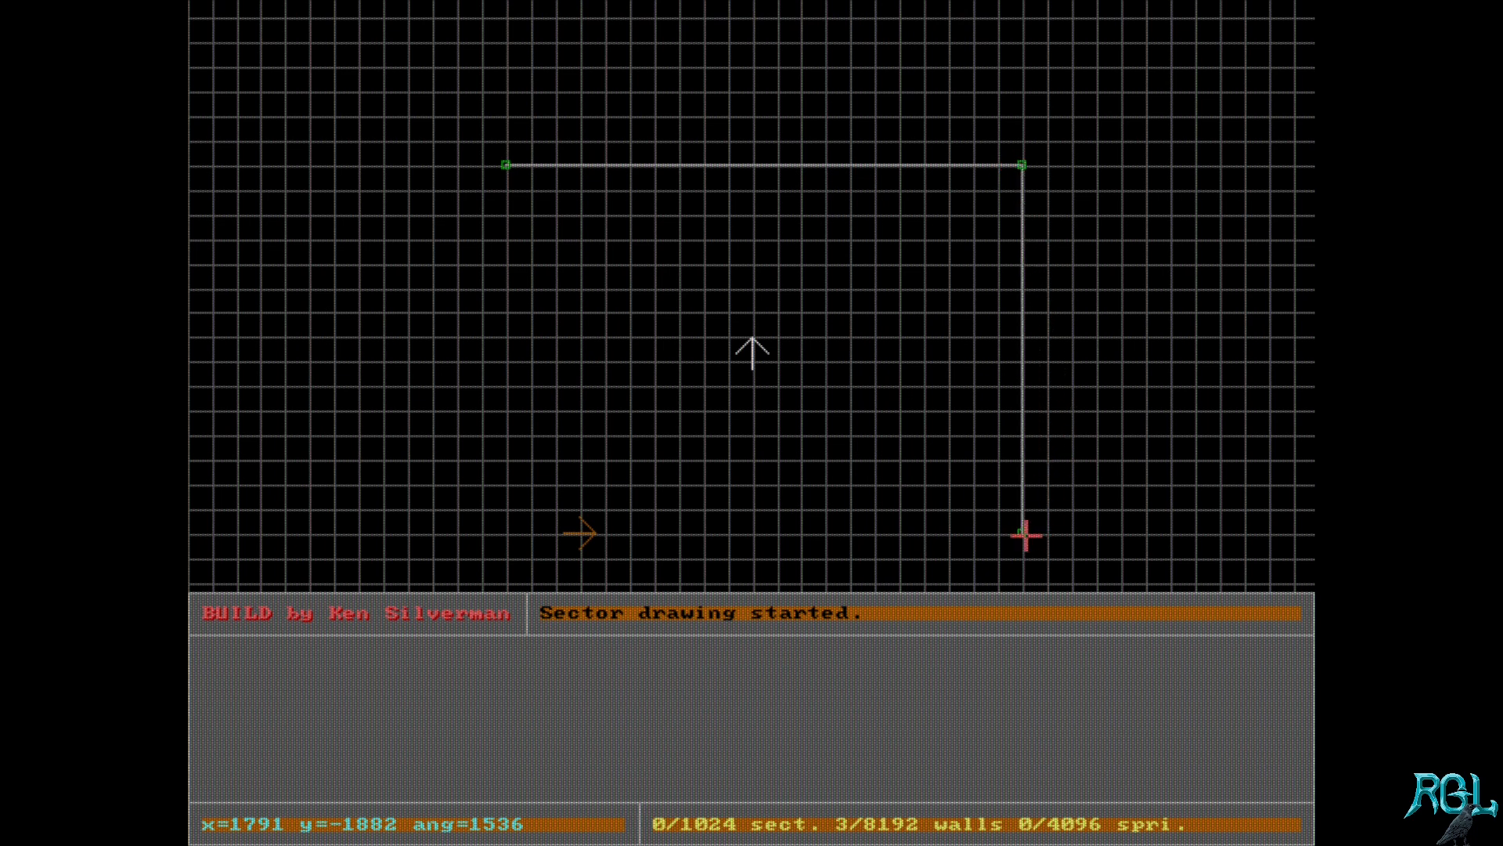
key("space")
key("space")
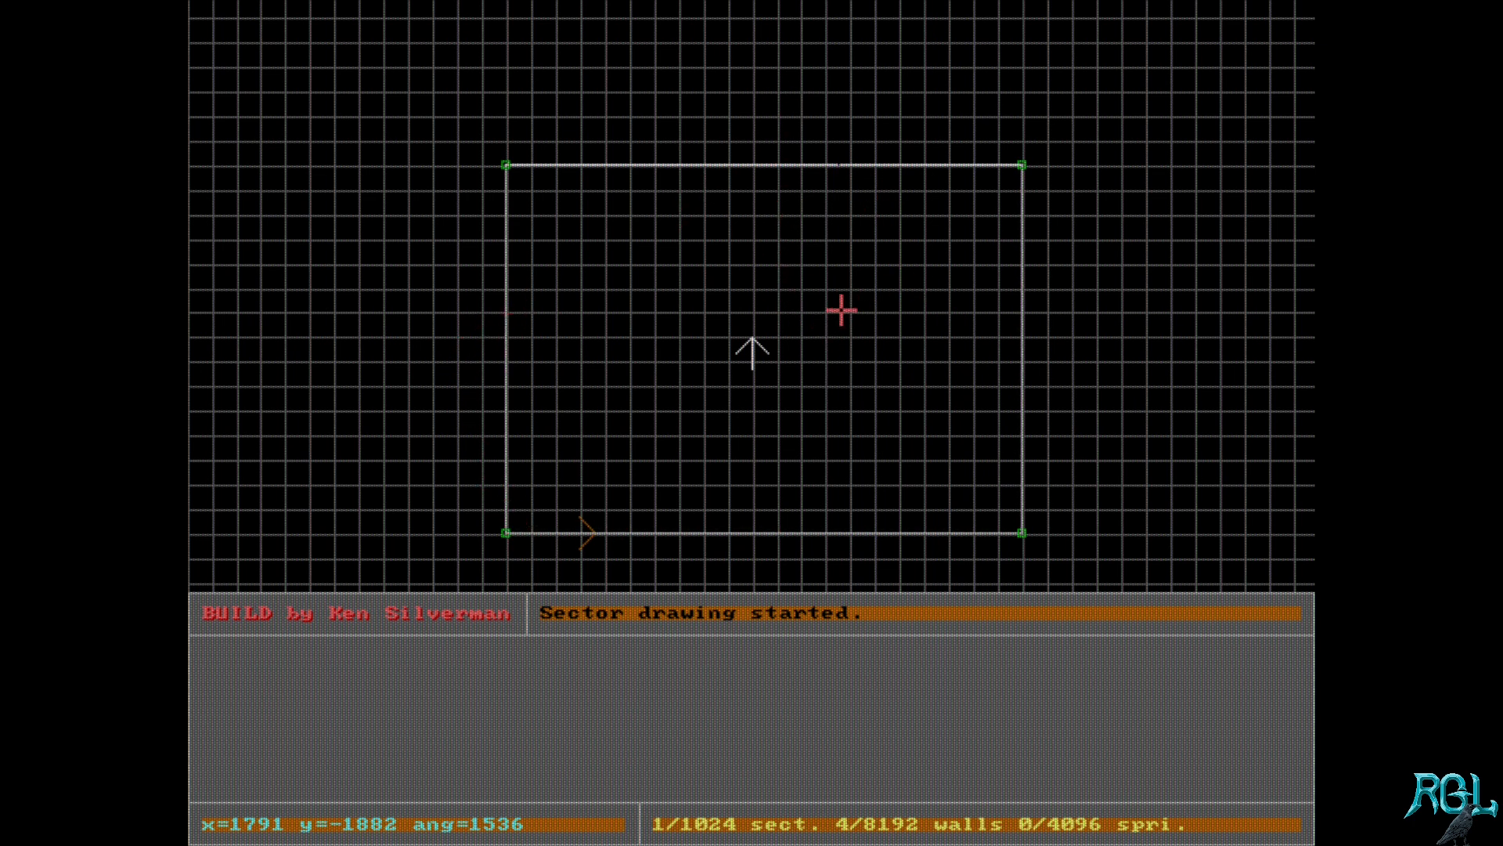
Step: Inspect the new rectangular room in 3D, turning around and moving through it, and return to the 2D grid
key("KP_Enter")
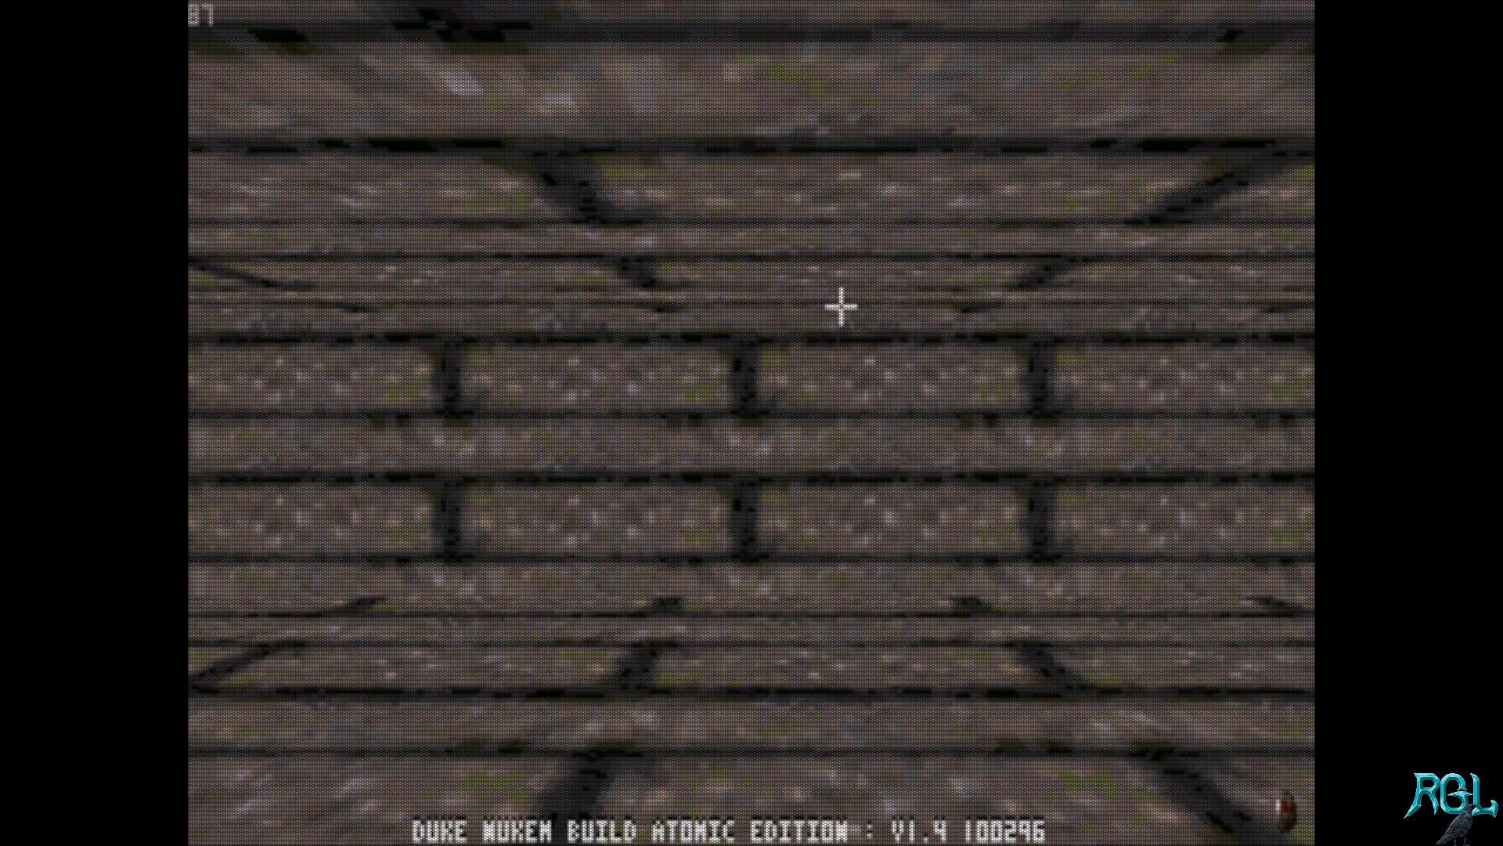
key("Left")
key("Left")
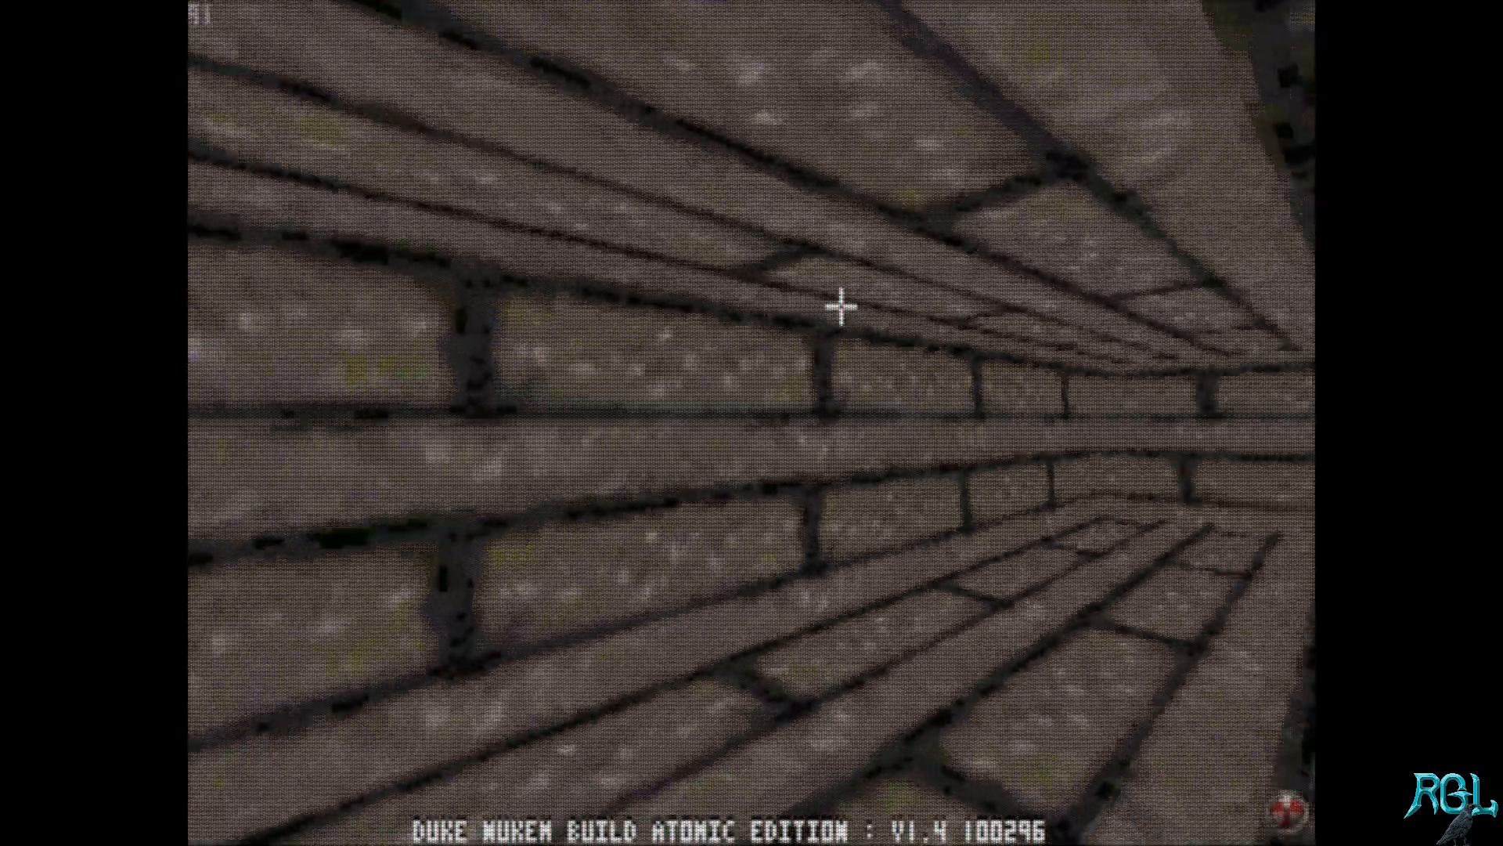
key("Left")
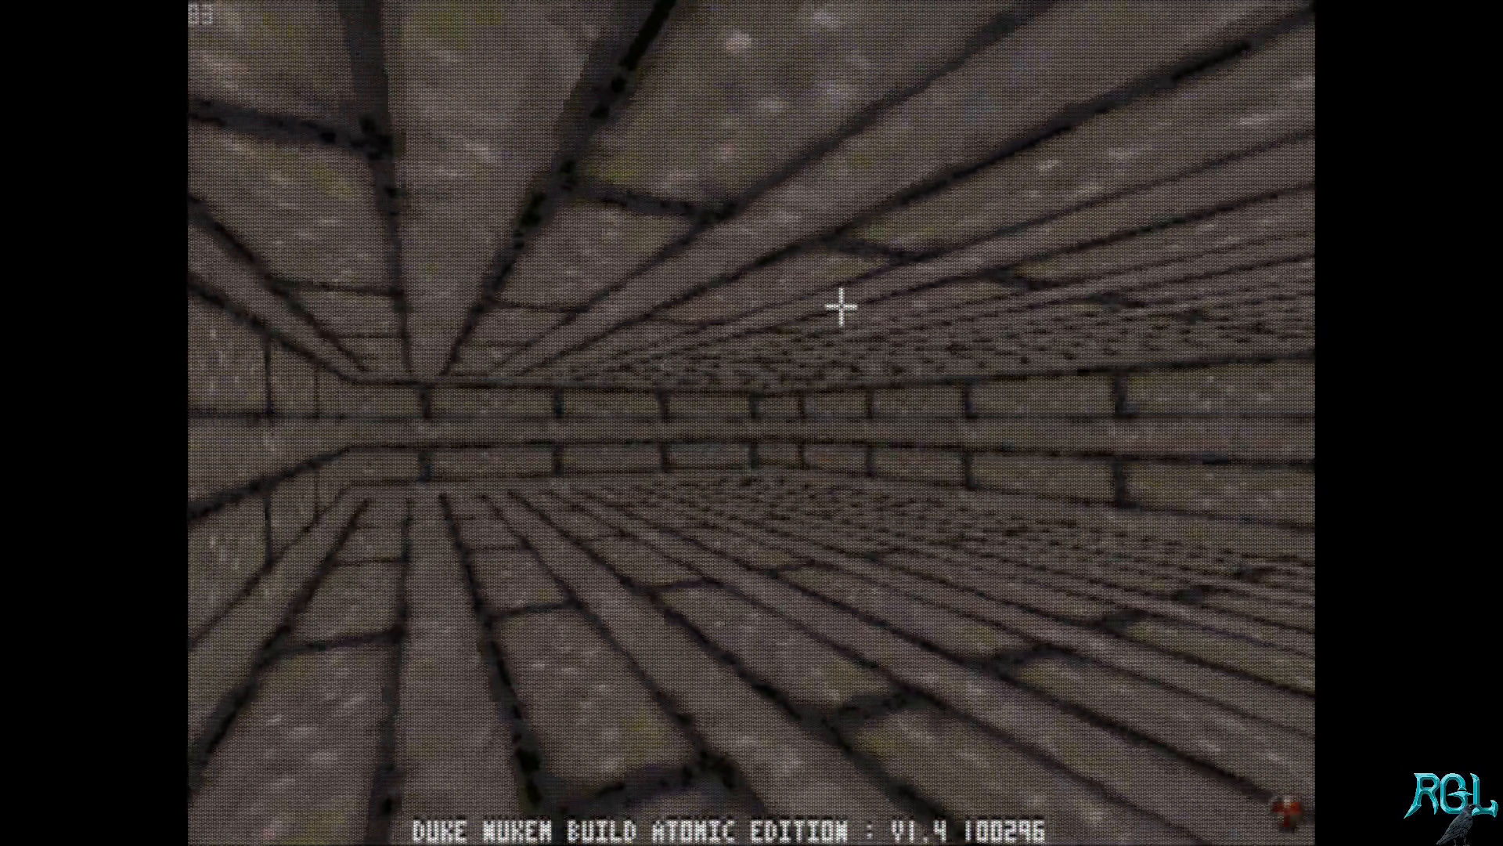
key("Left")
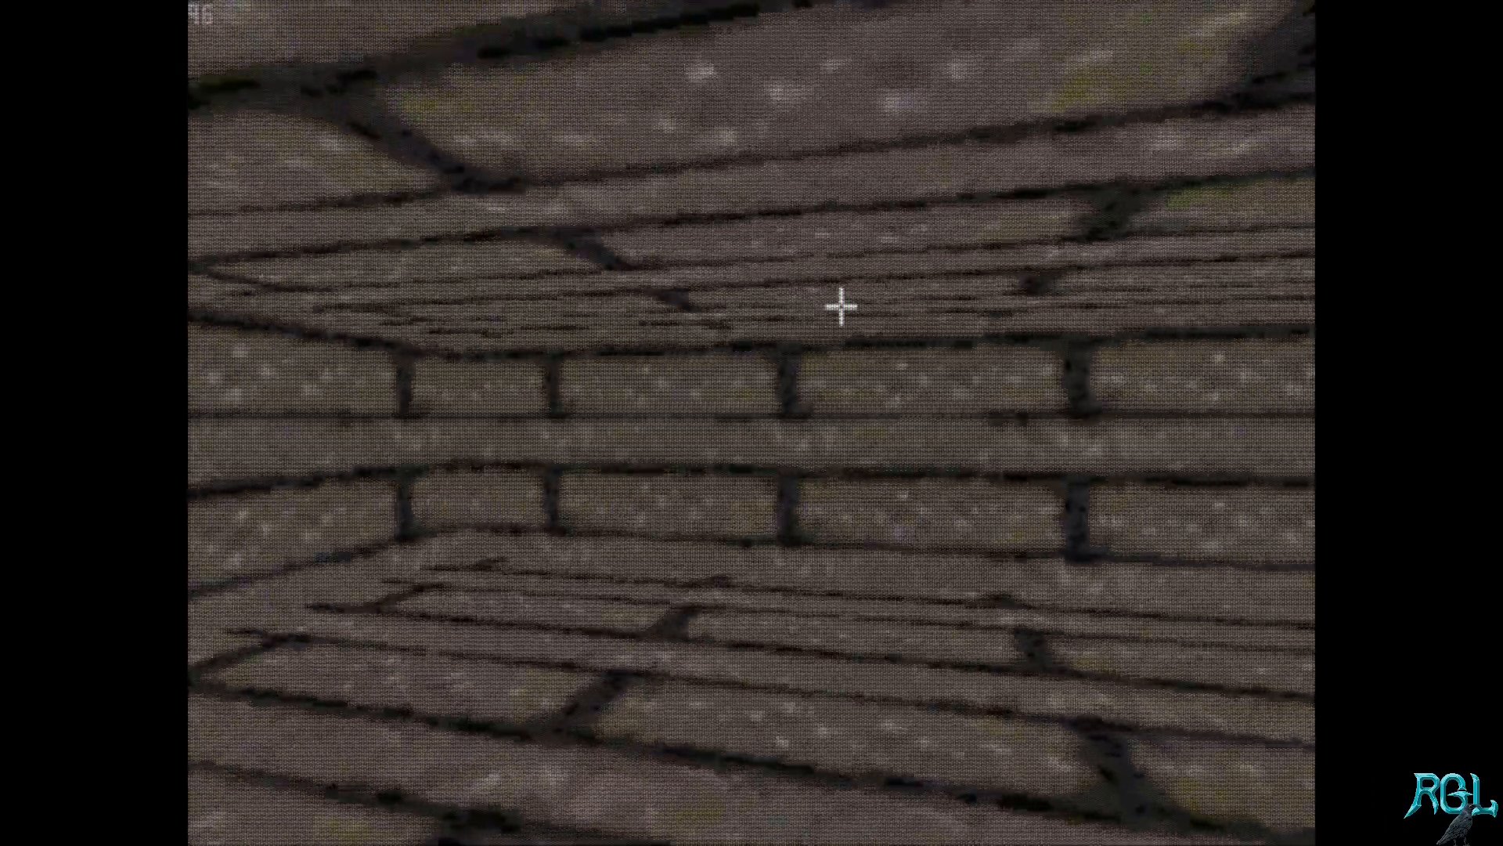
key("Left")
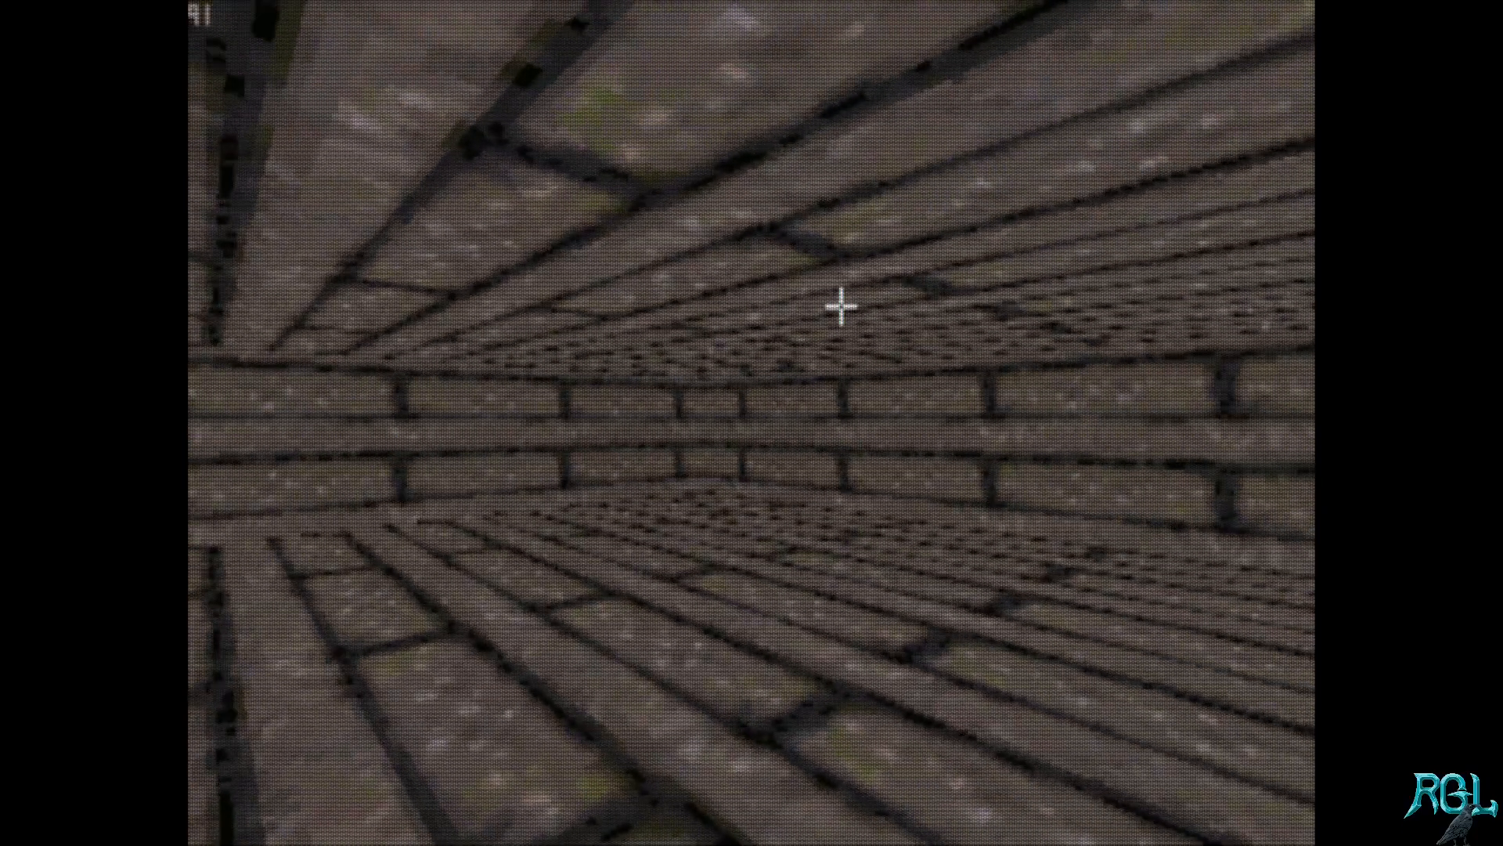
key("Left")
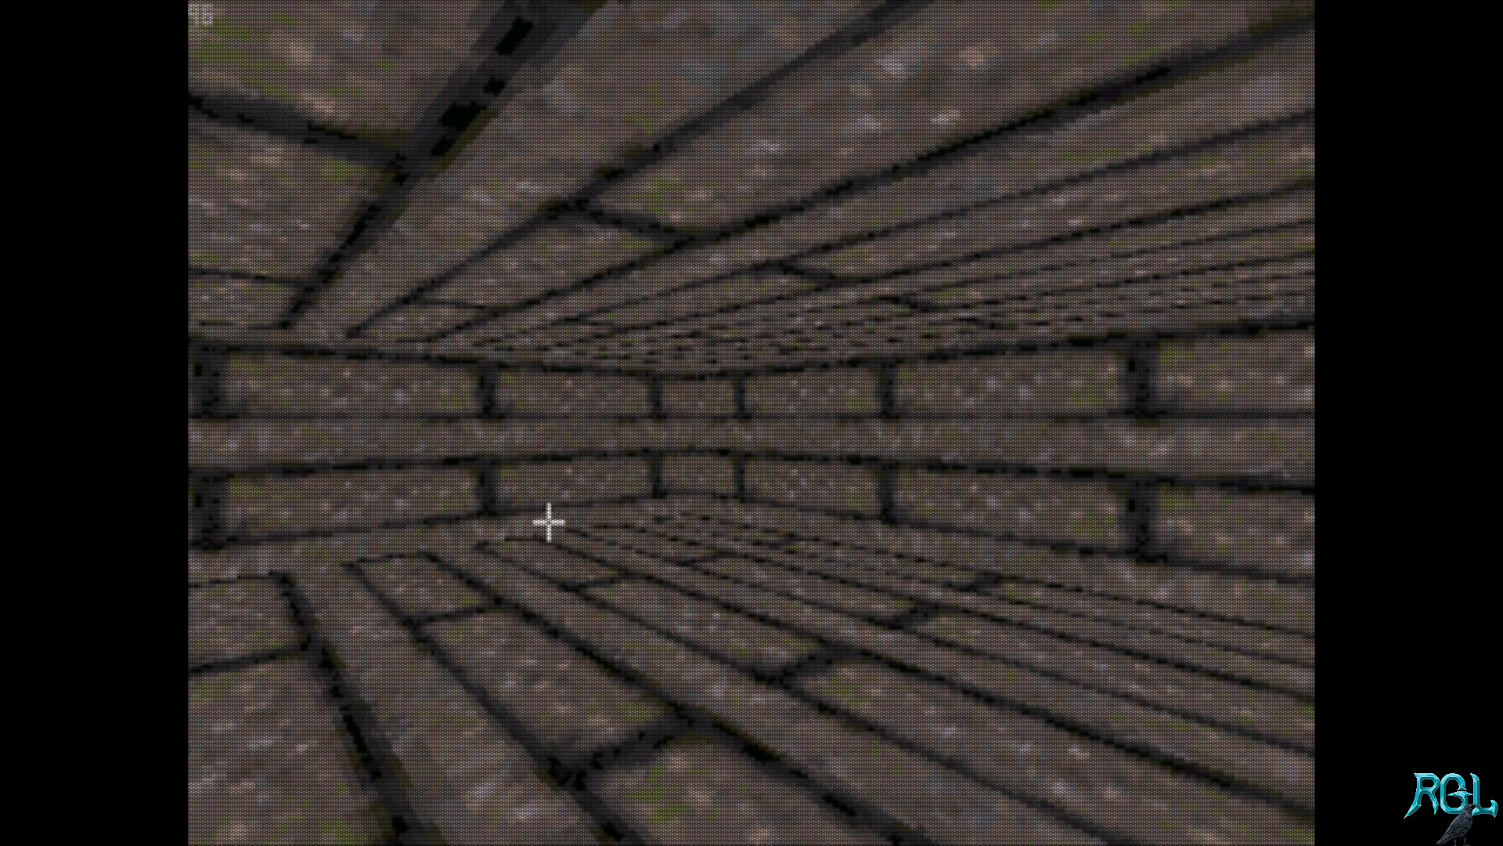
key("Left")
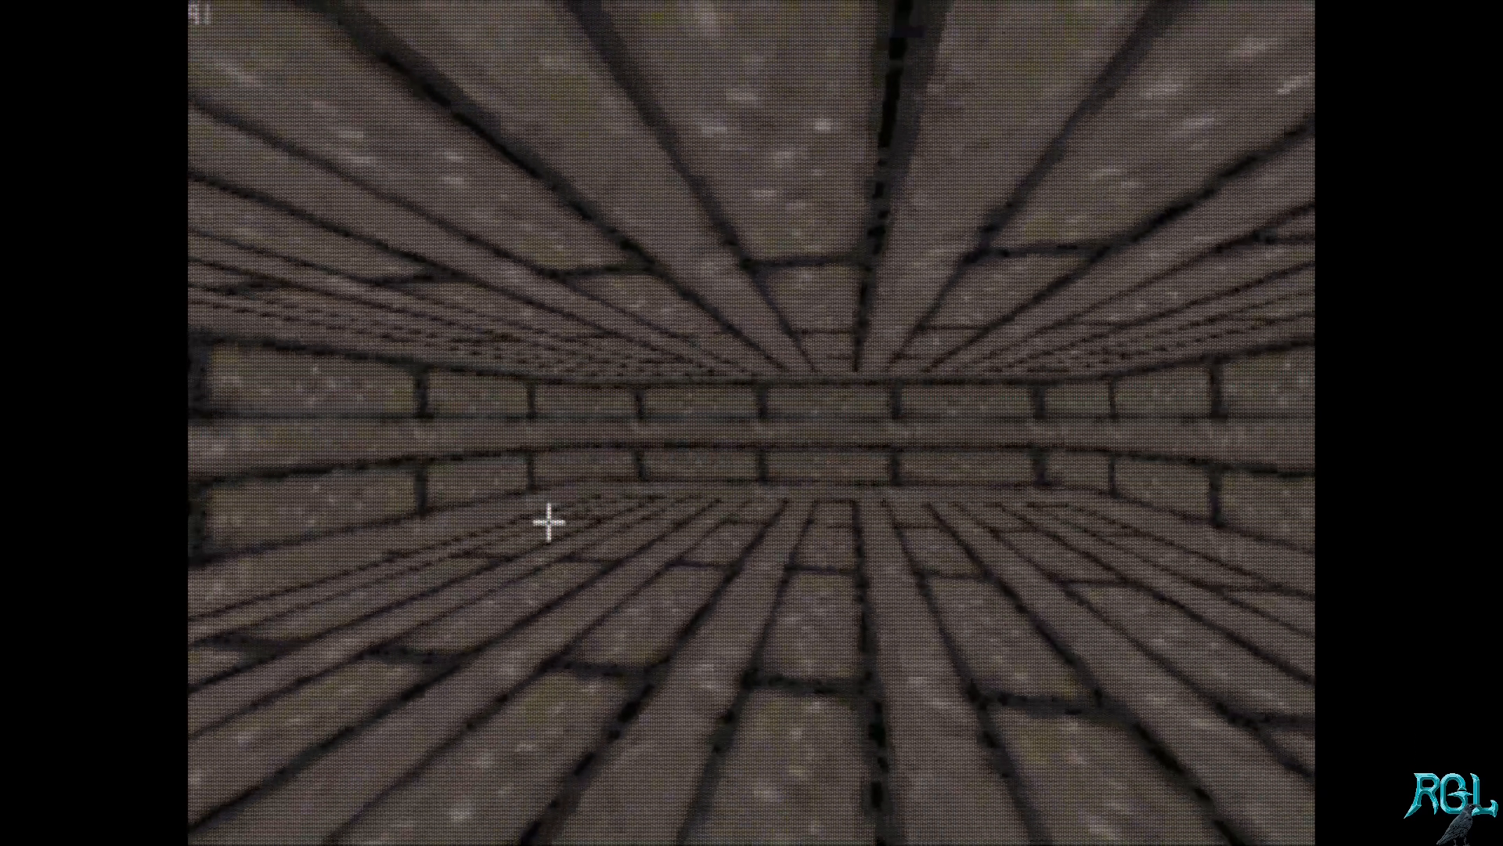
key("Up")
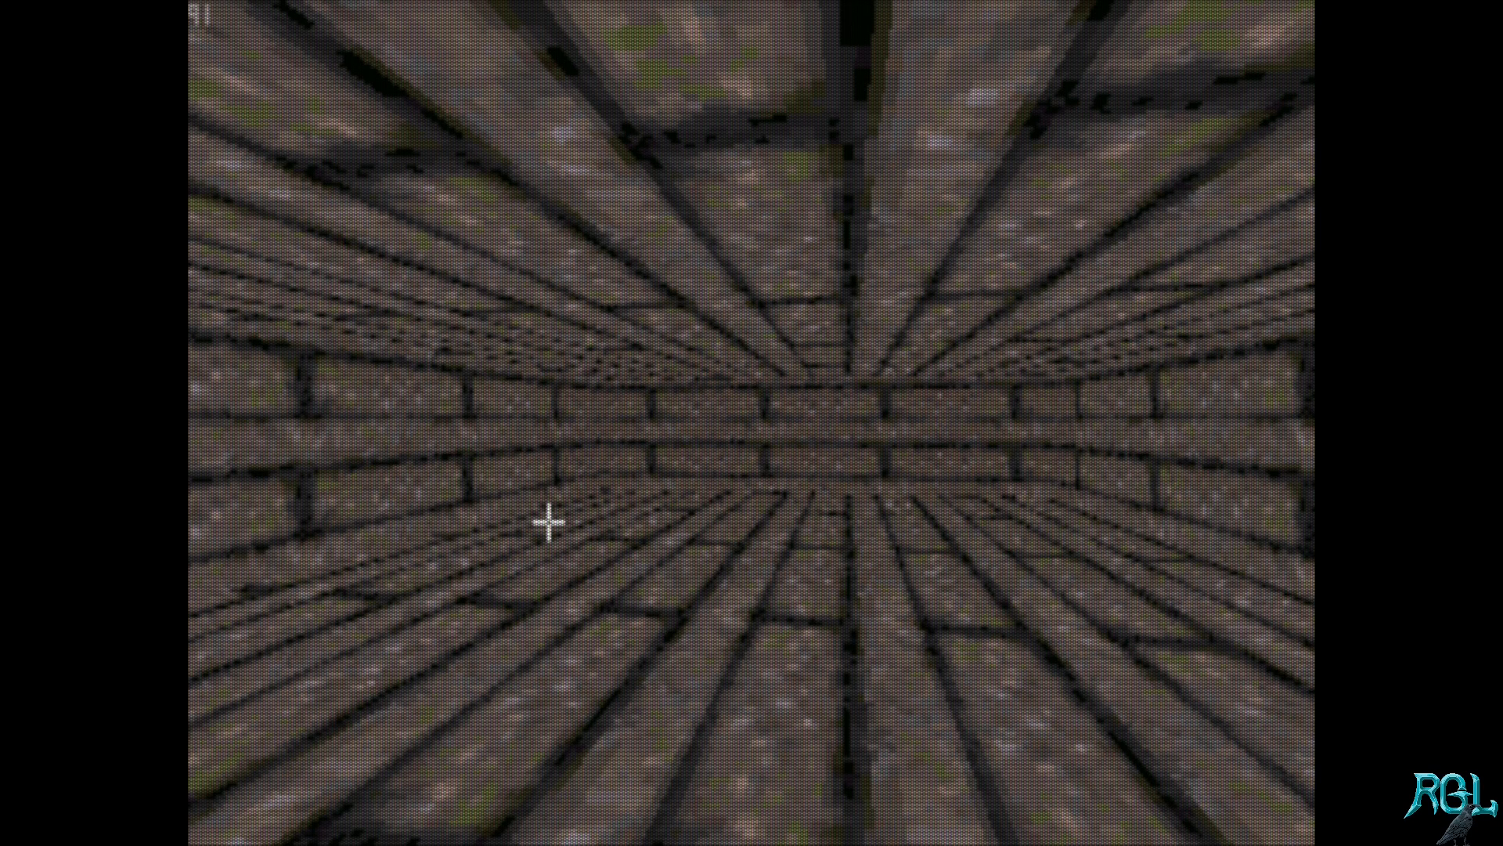
key("Left")
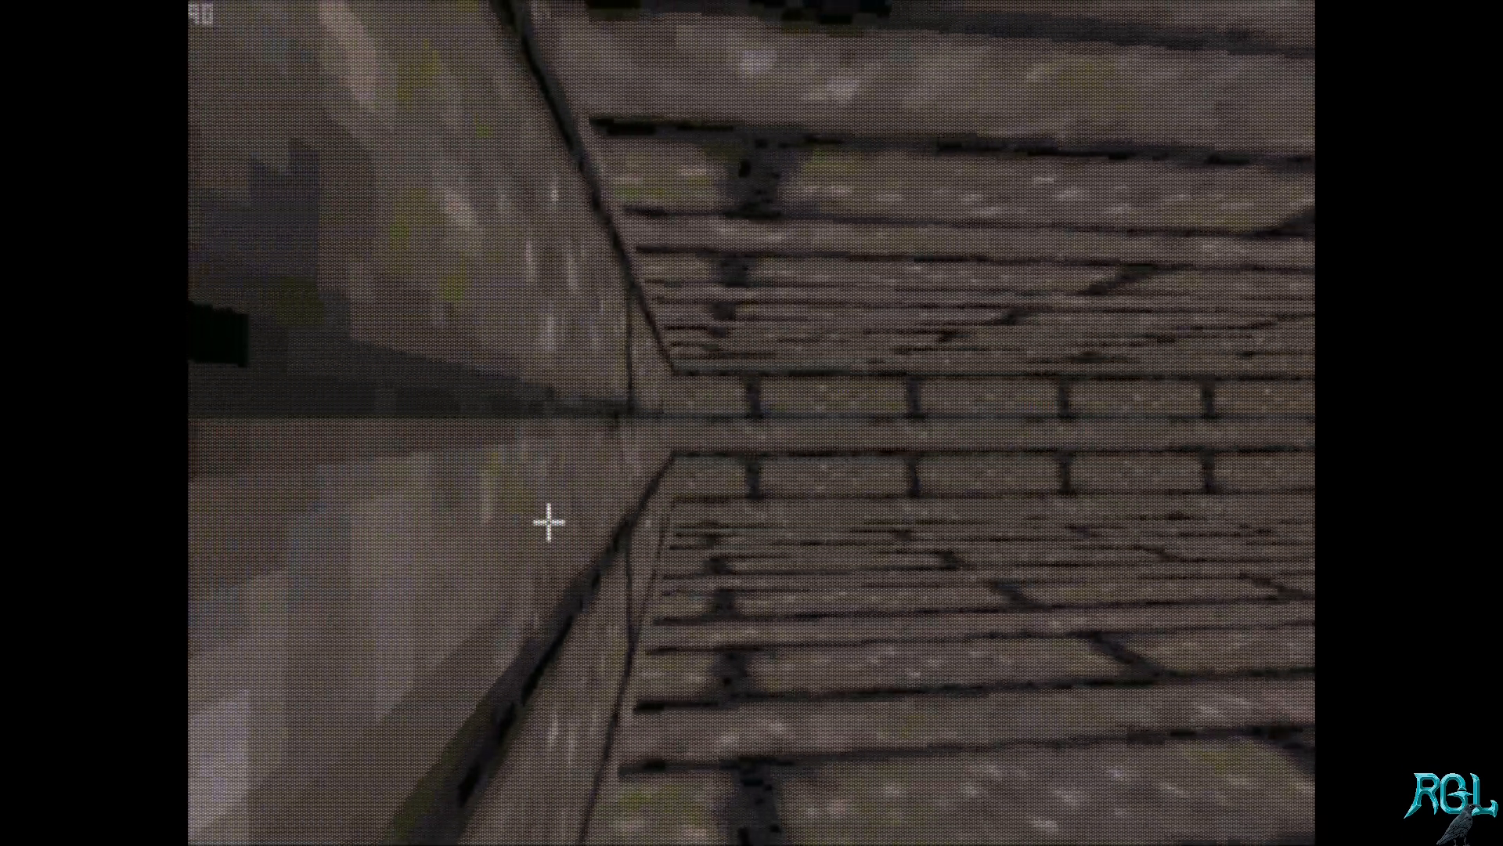
key("Right")
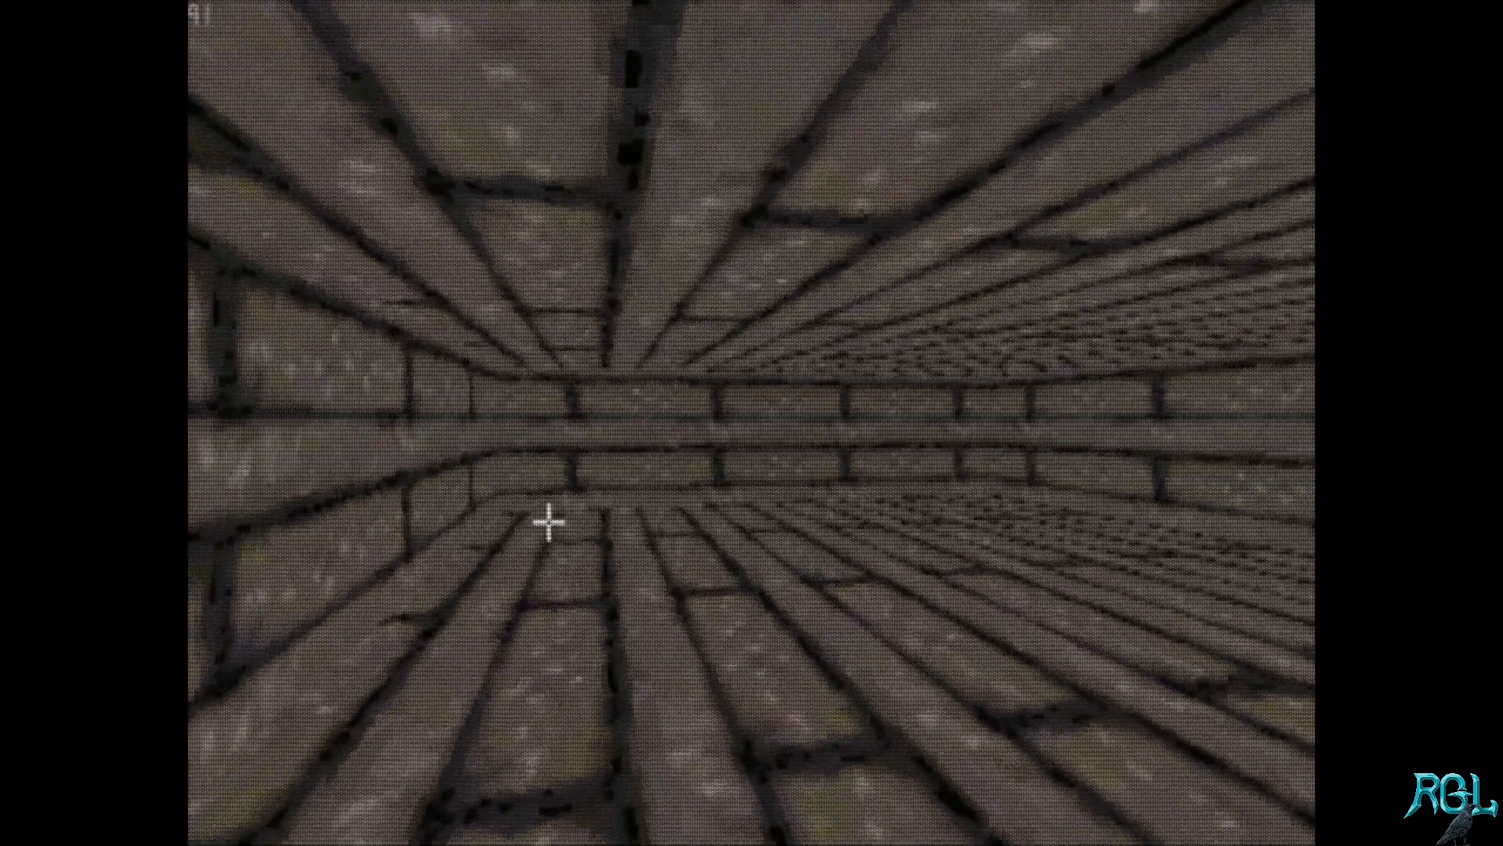
key("KP_Enter")
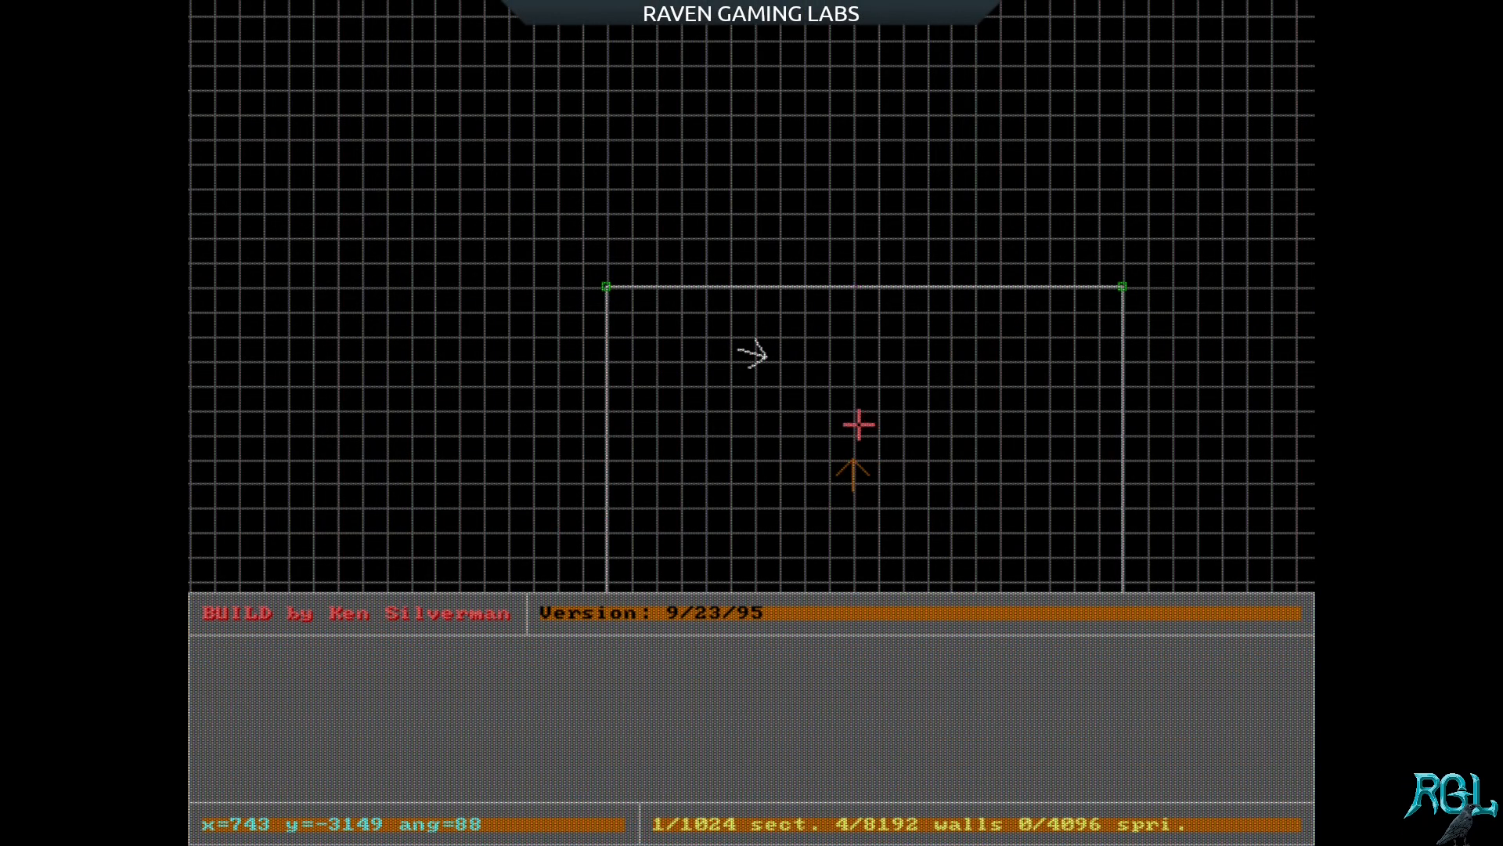
Step: Move the position arrow to about x=2750 y=-3187, turn it to face down the grid, and set the player start there
key("Down")
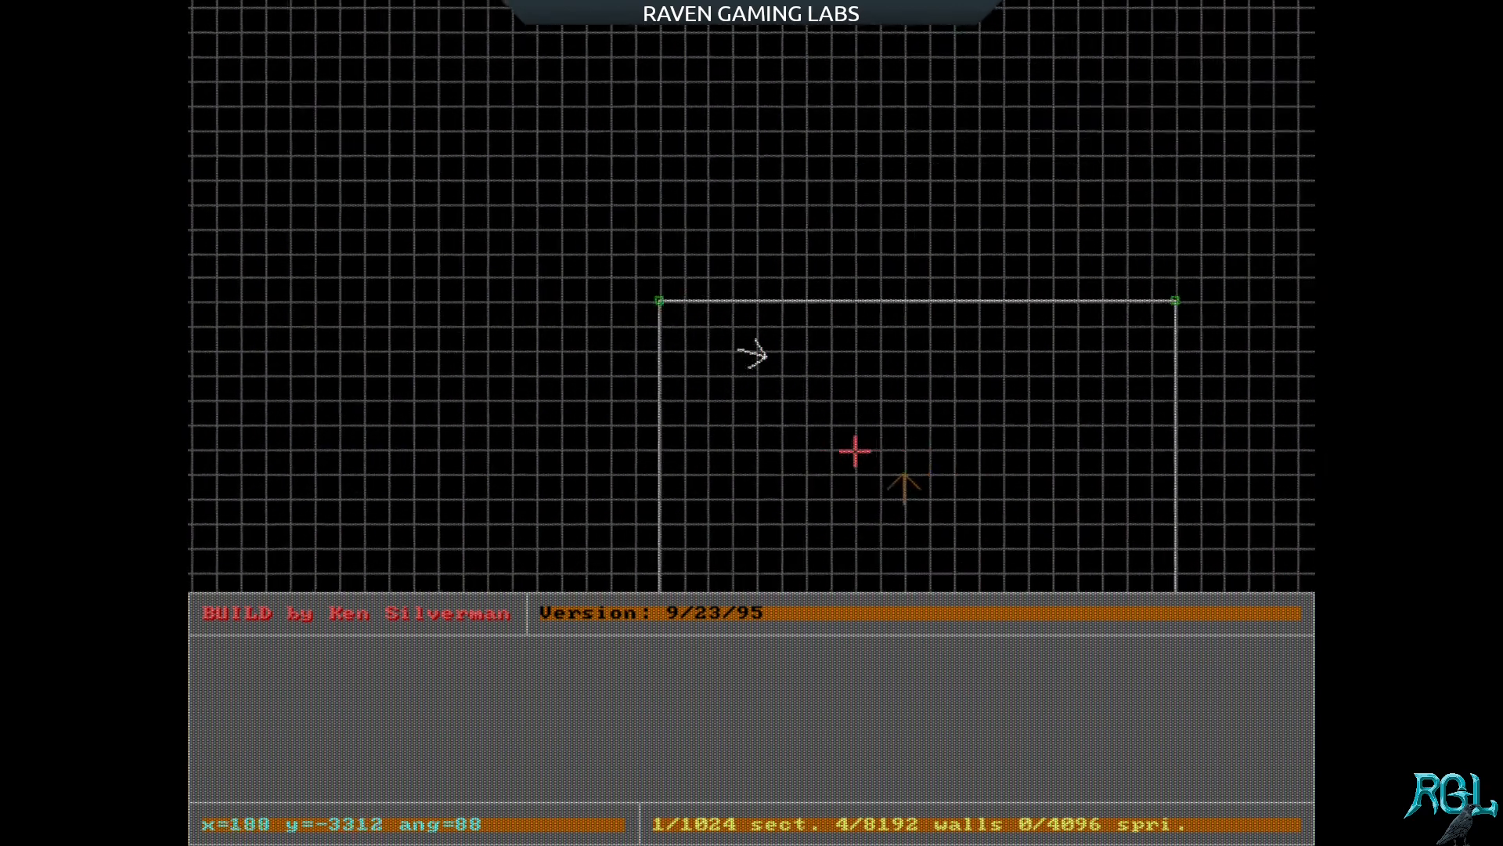
key("Right")
key("Up")
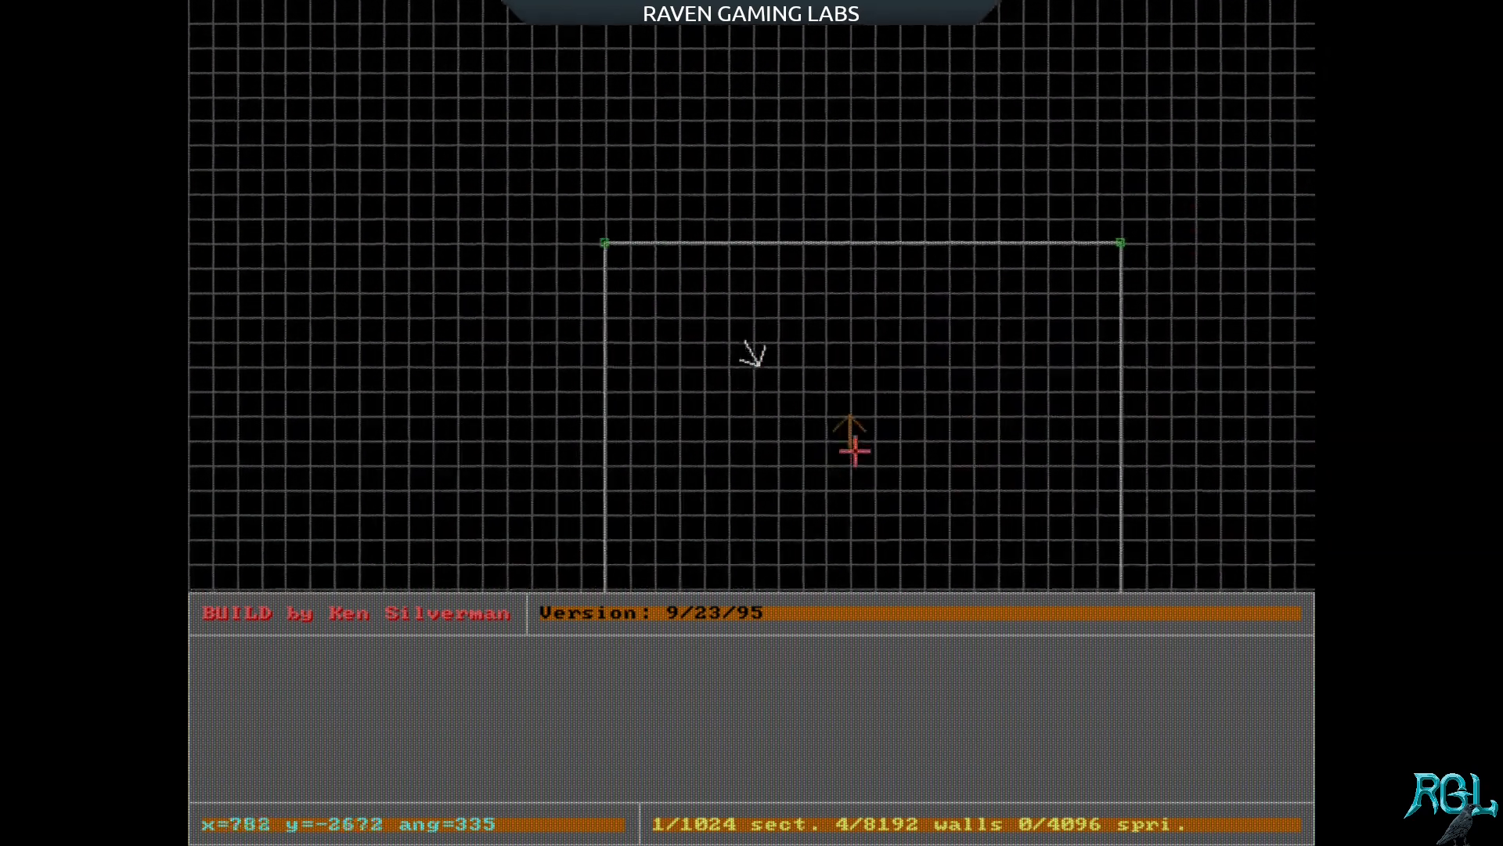
key("Left")
key("Up")
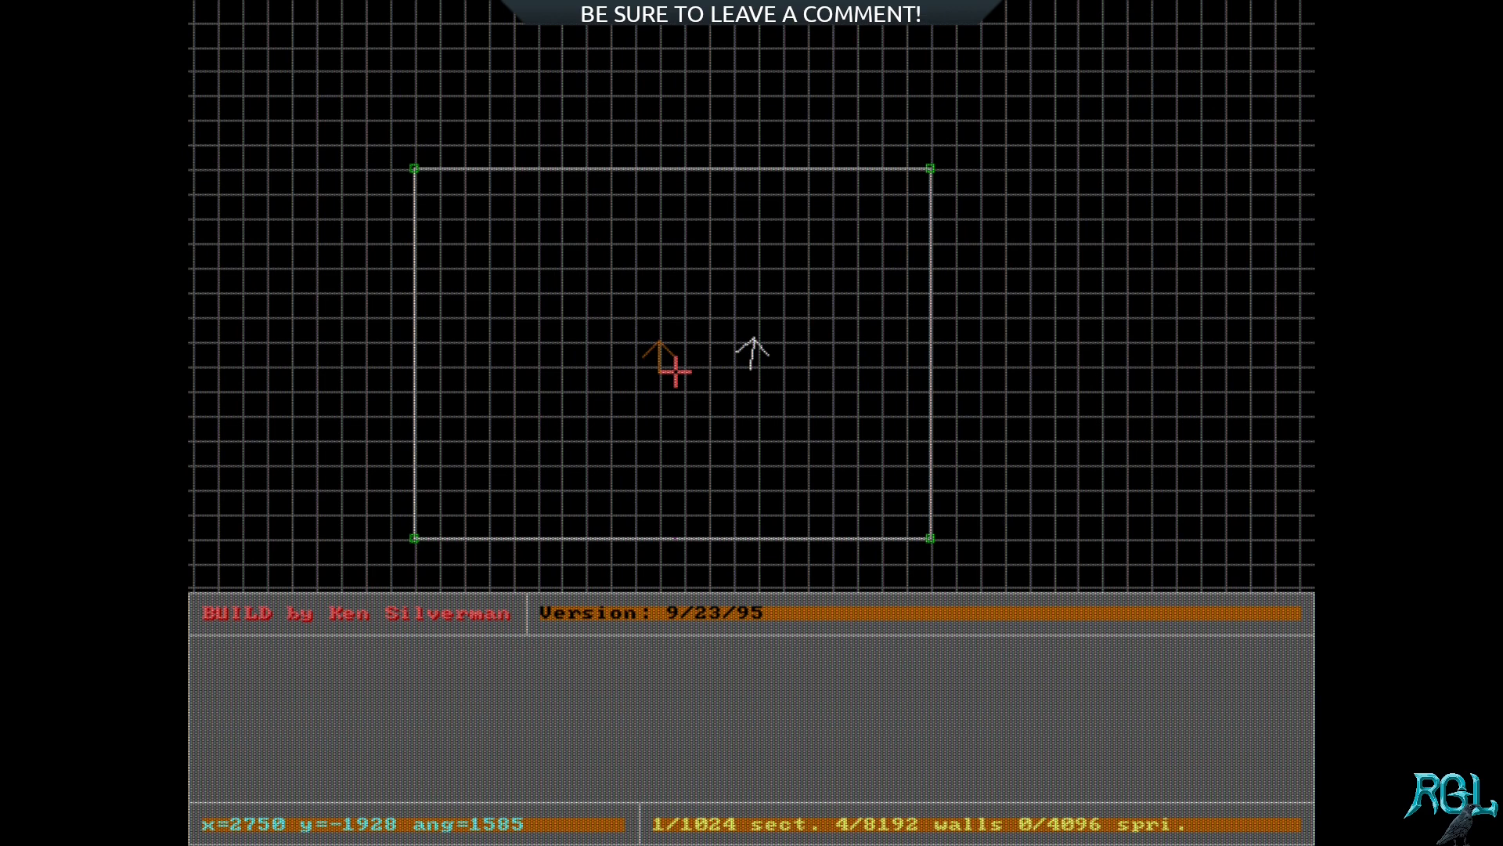
key("Left")
key("Up")
key("Up")
key("Right")
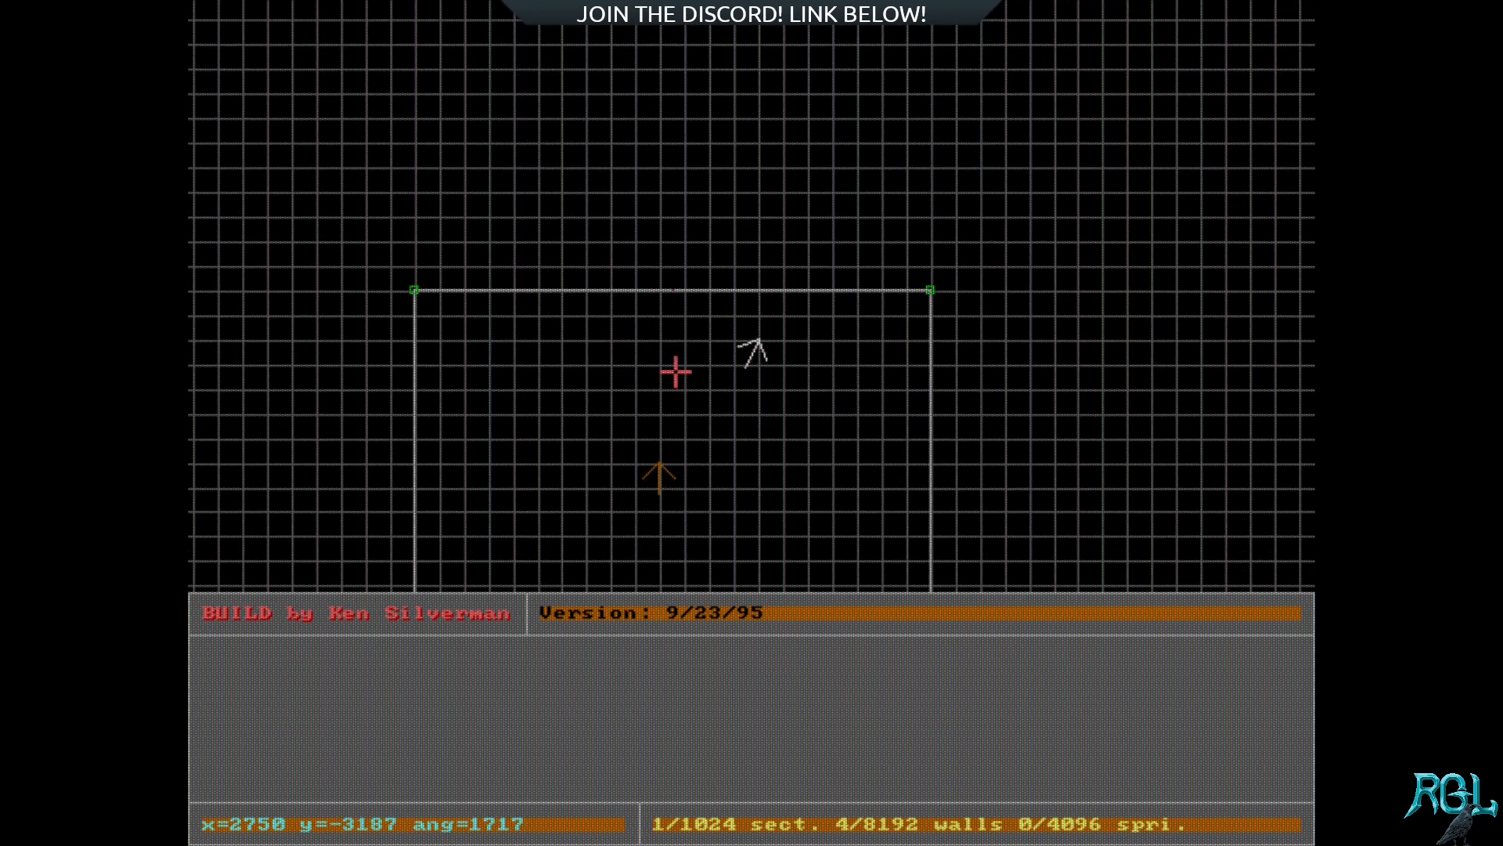
key("Right")
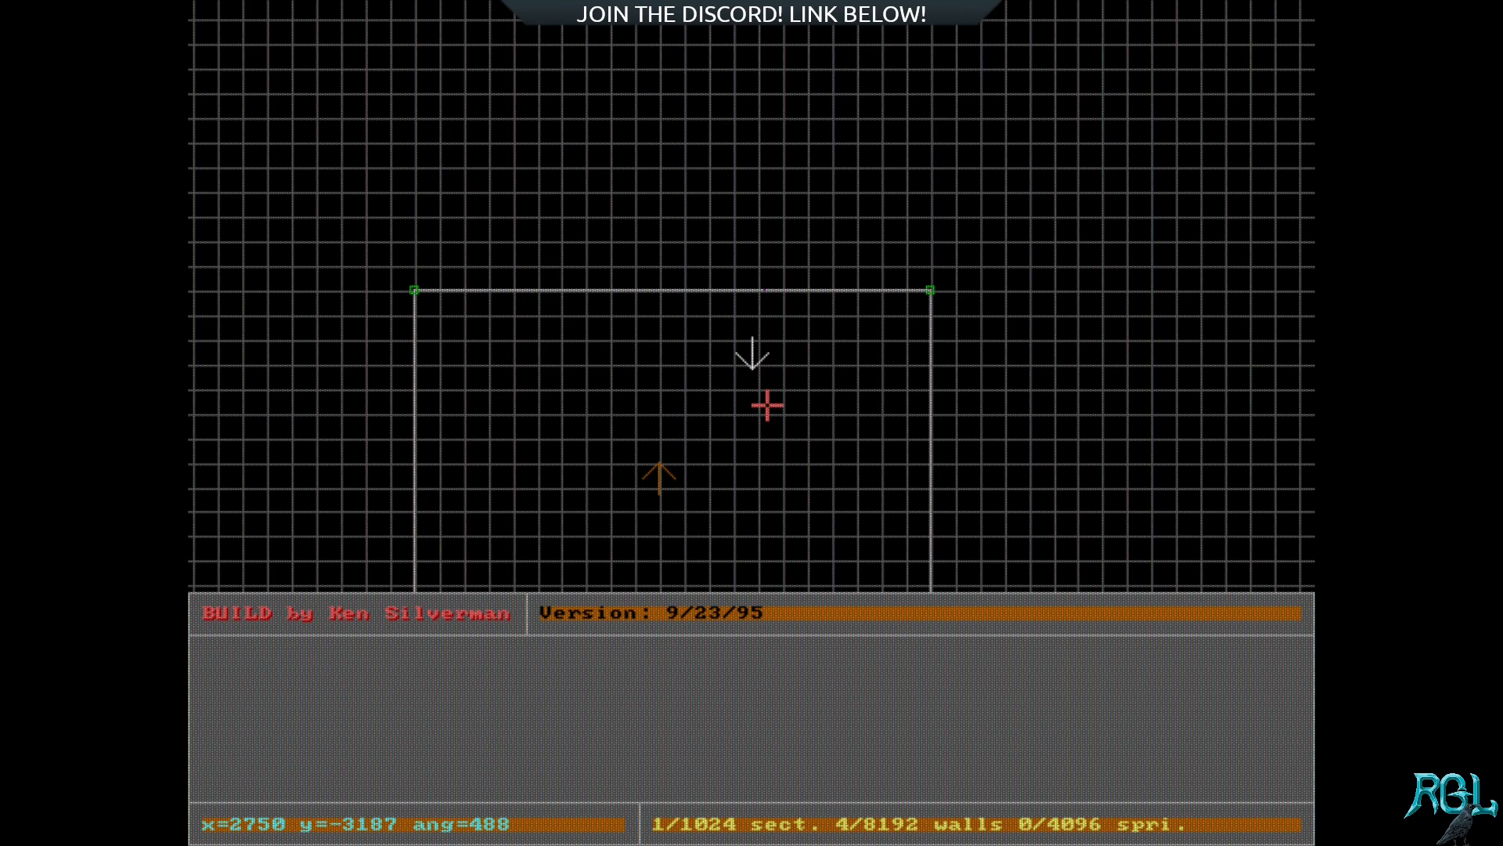
key("Scroll_Lock")
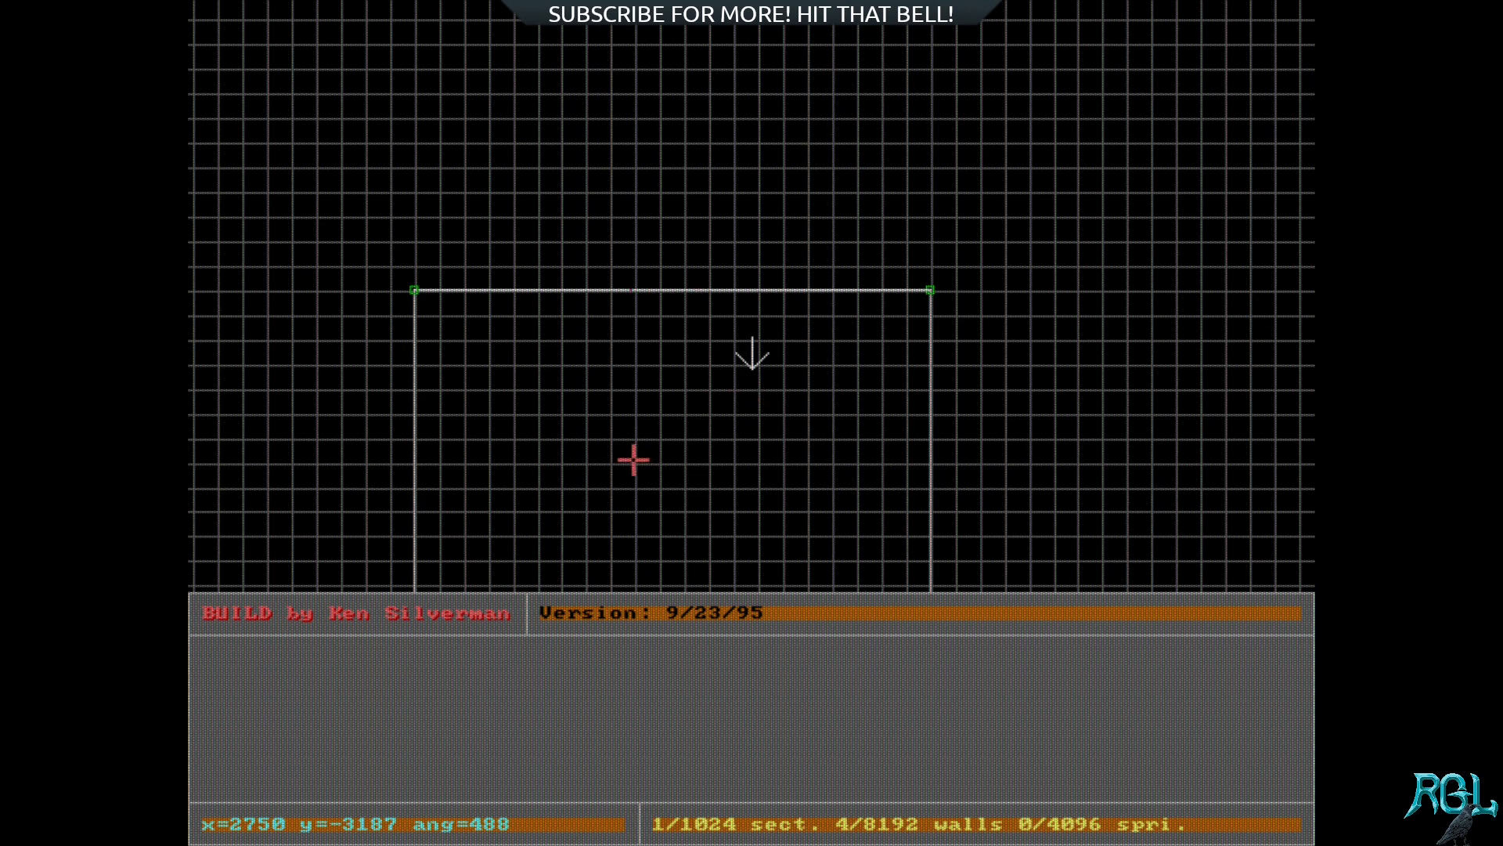
Step: Move the white position arrow away from the player start to about x=1506 y=-2343 inside the room
right_click(593, 376)
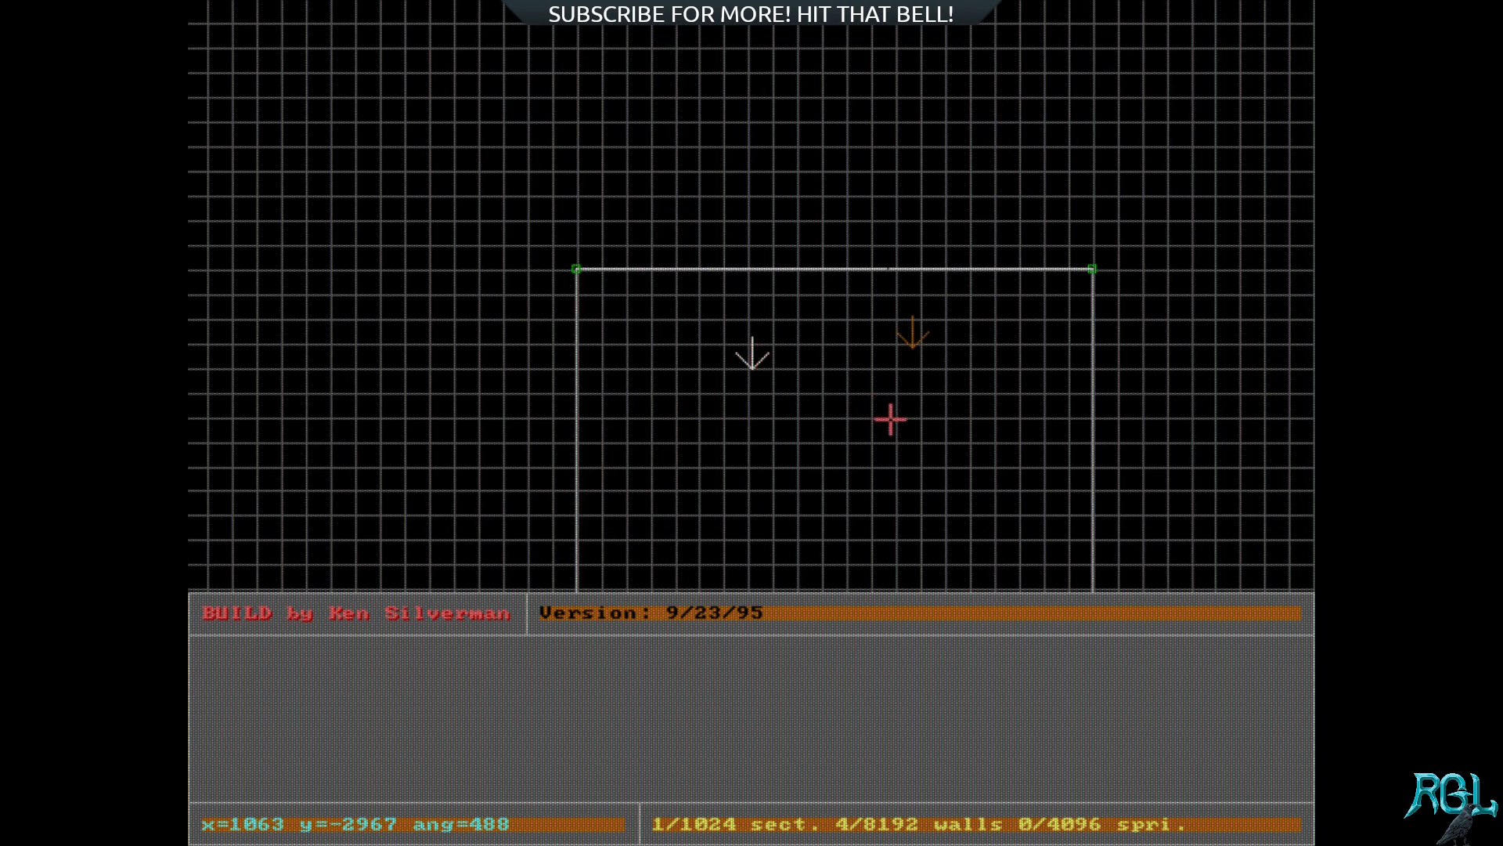
key("KP_Enter")
key("KP_Enter")
key("KP_Enter")
key("KP_Enter")
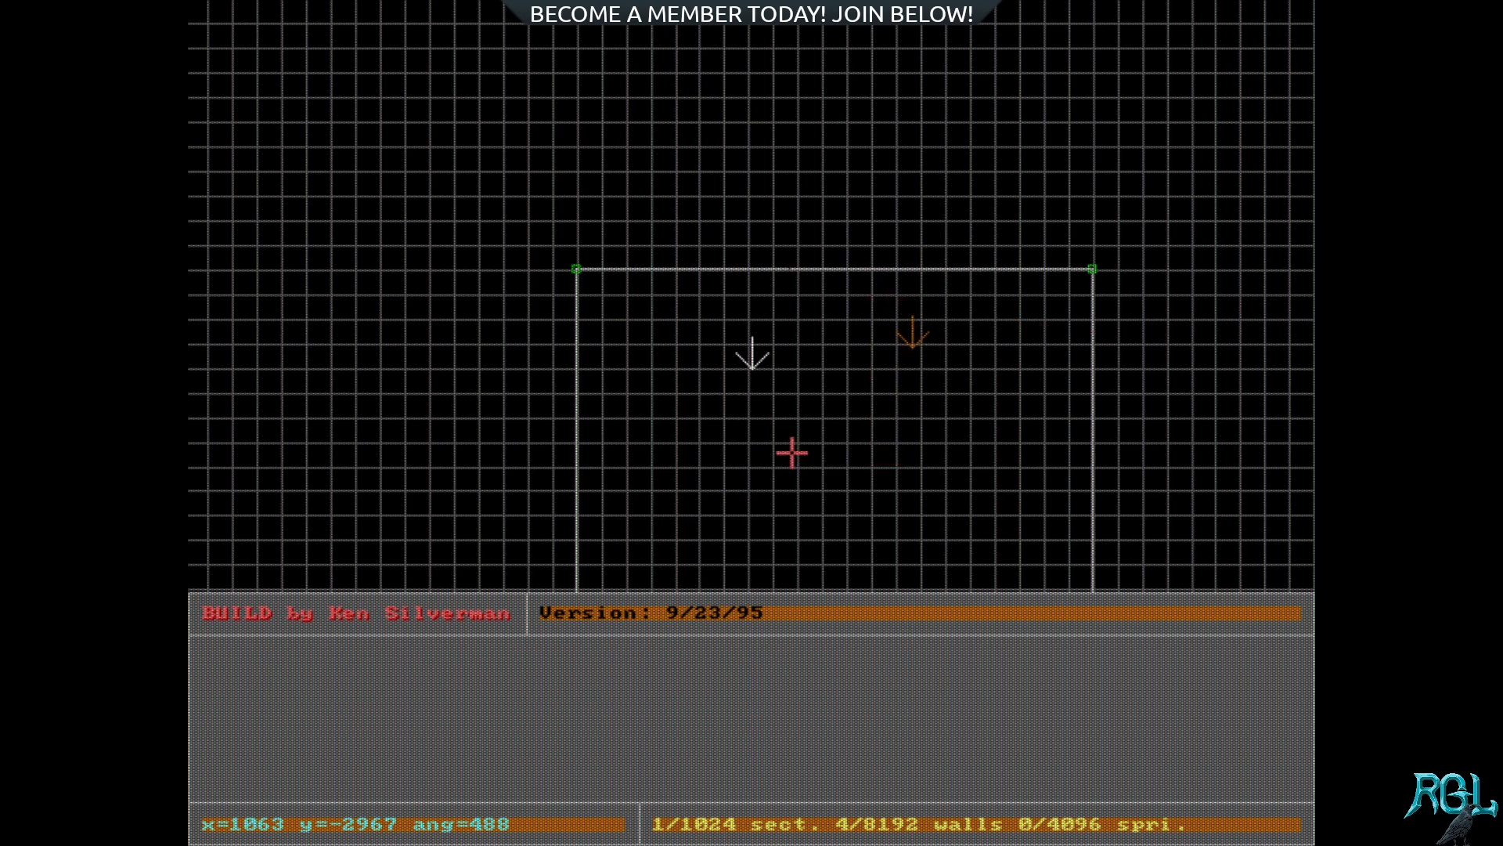
right_click_drag(812, 419, 752, 353)
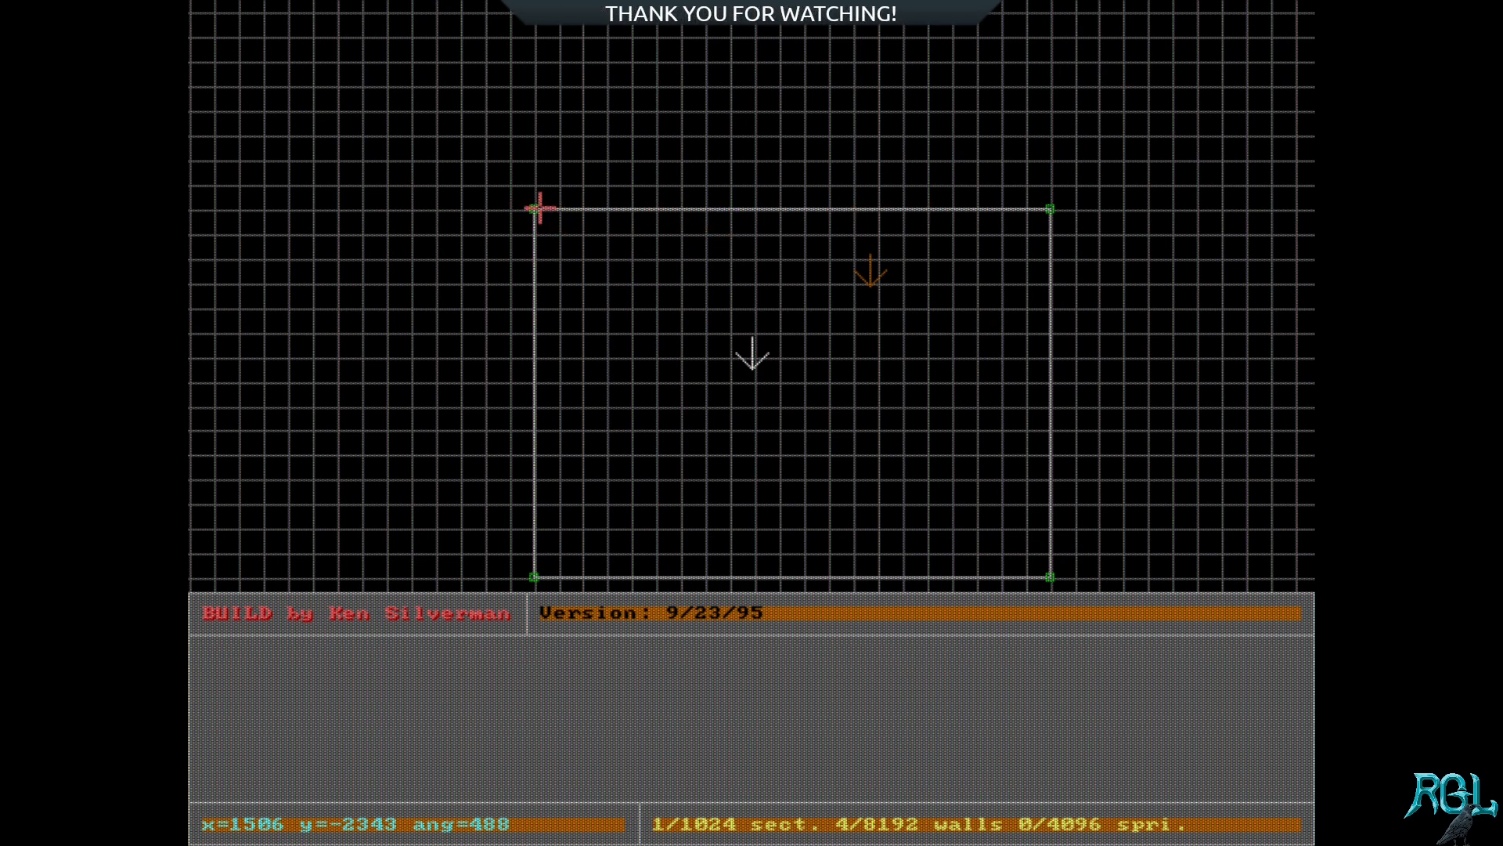
Step: Try raising the room's upper-left vertex five grid squares, check the slanted wall in 3D, and move the vertex back
left_click_drag(534, 209, 537, 77)
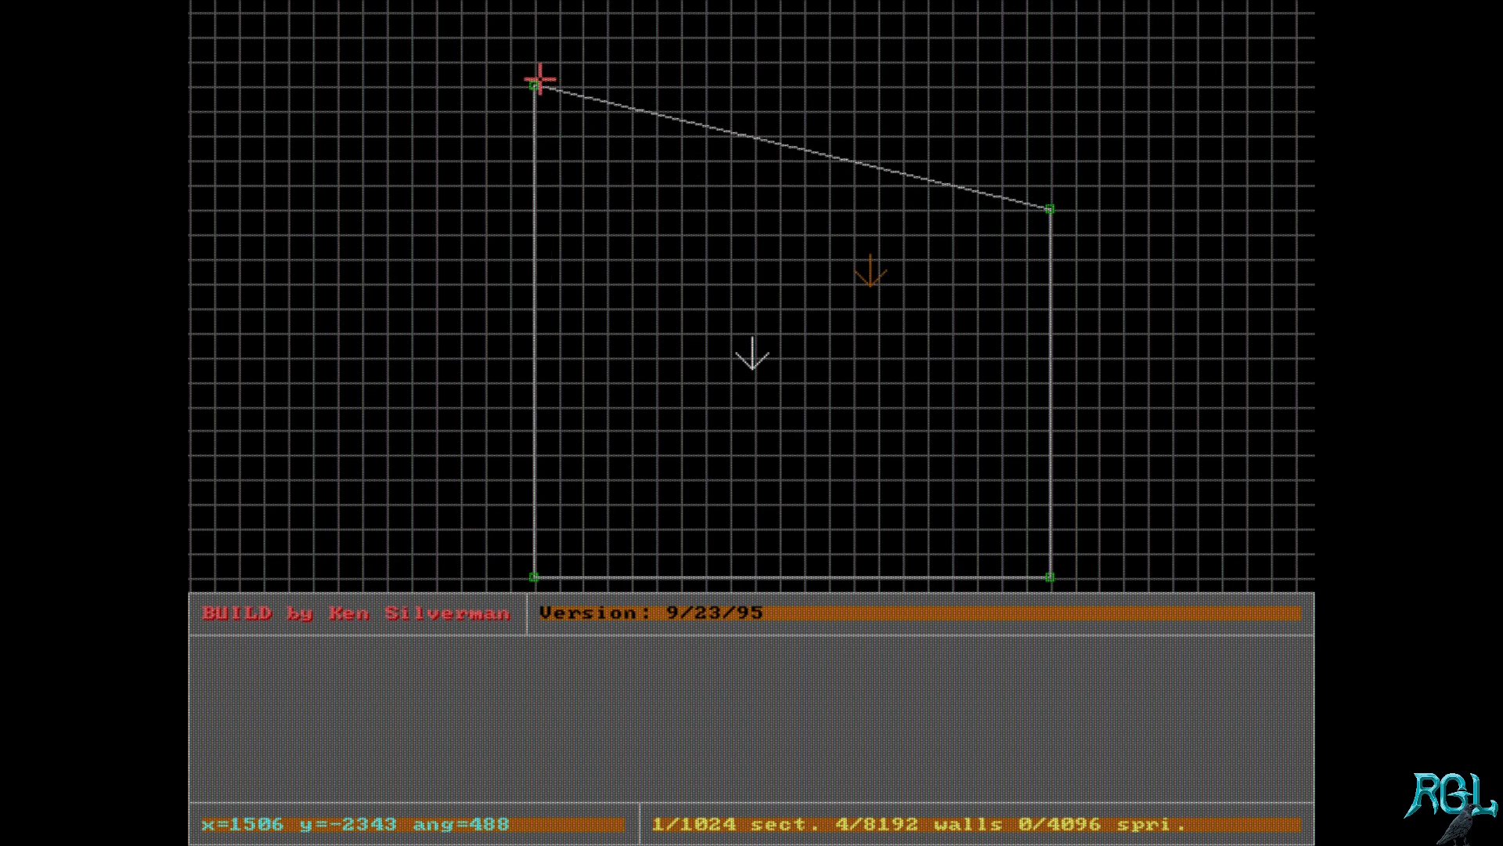
key("KP_Enter")
key("Right")
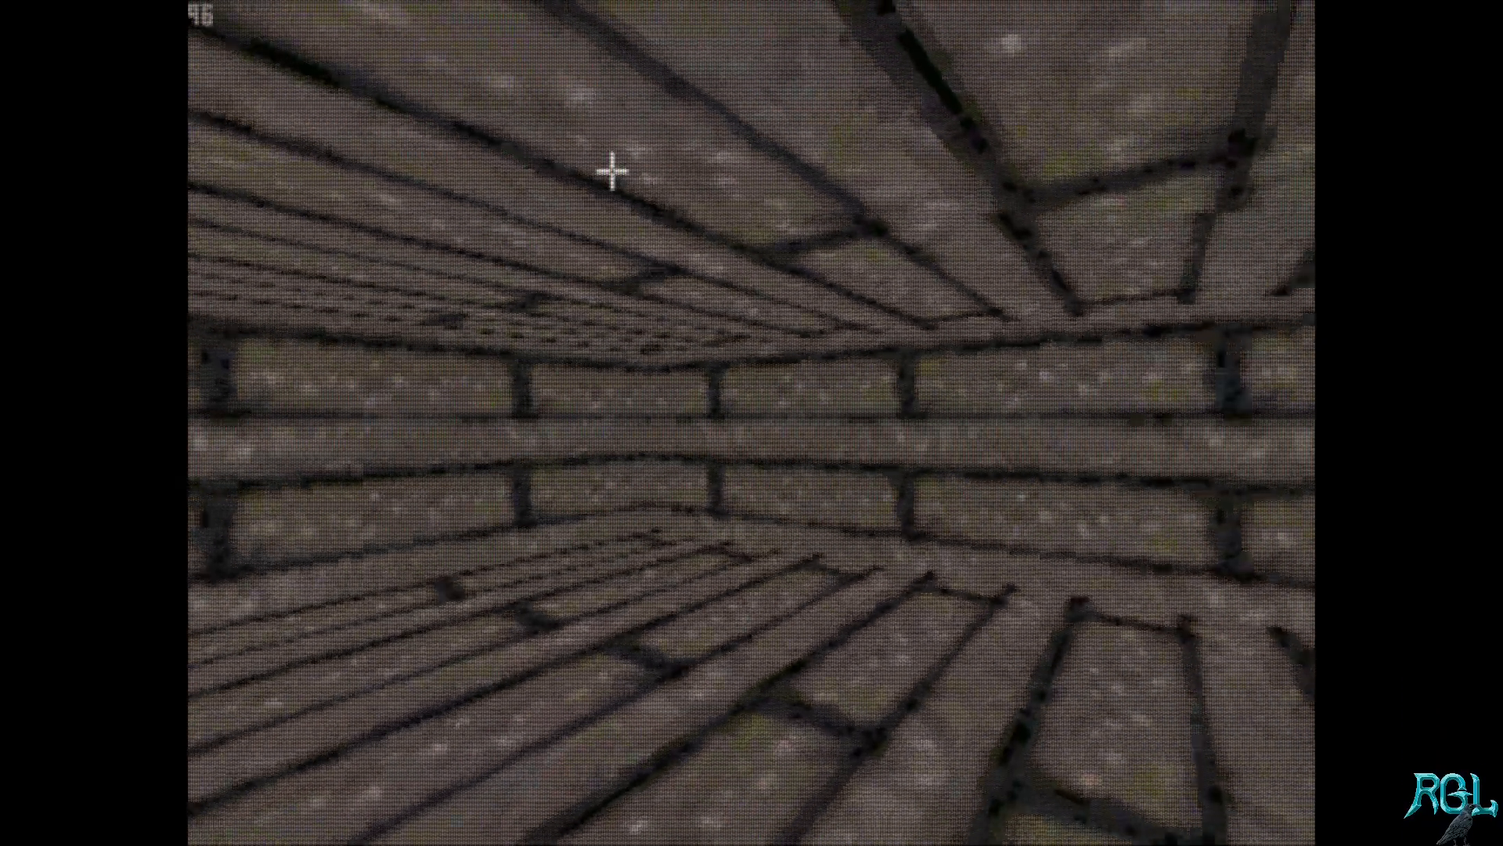
key("Right")
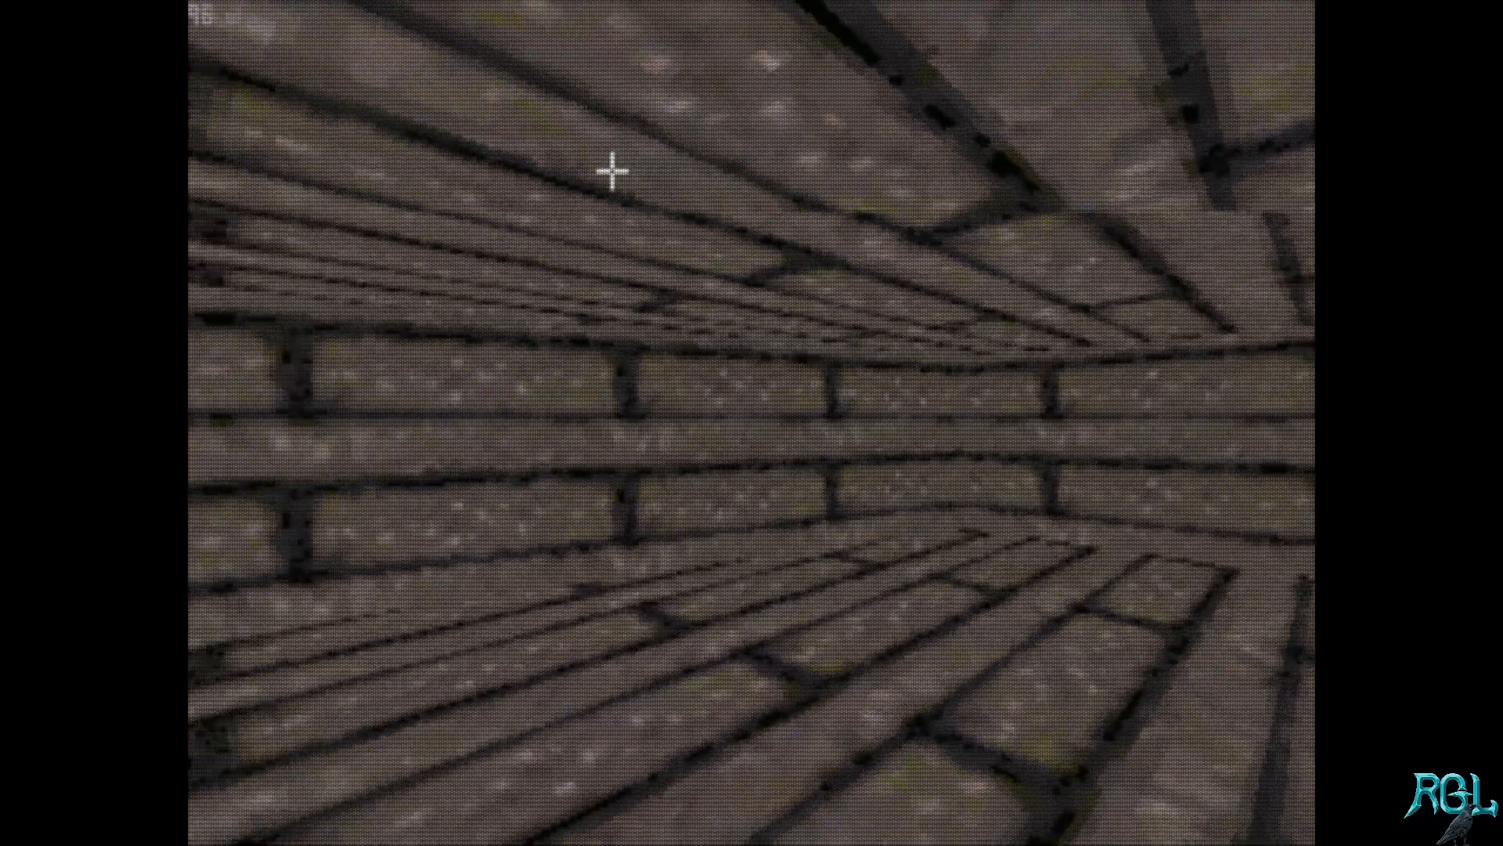
key("KP_Enter")
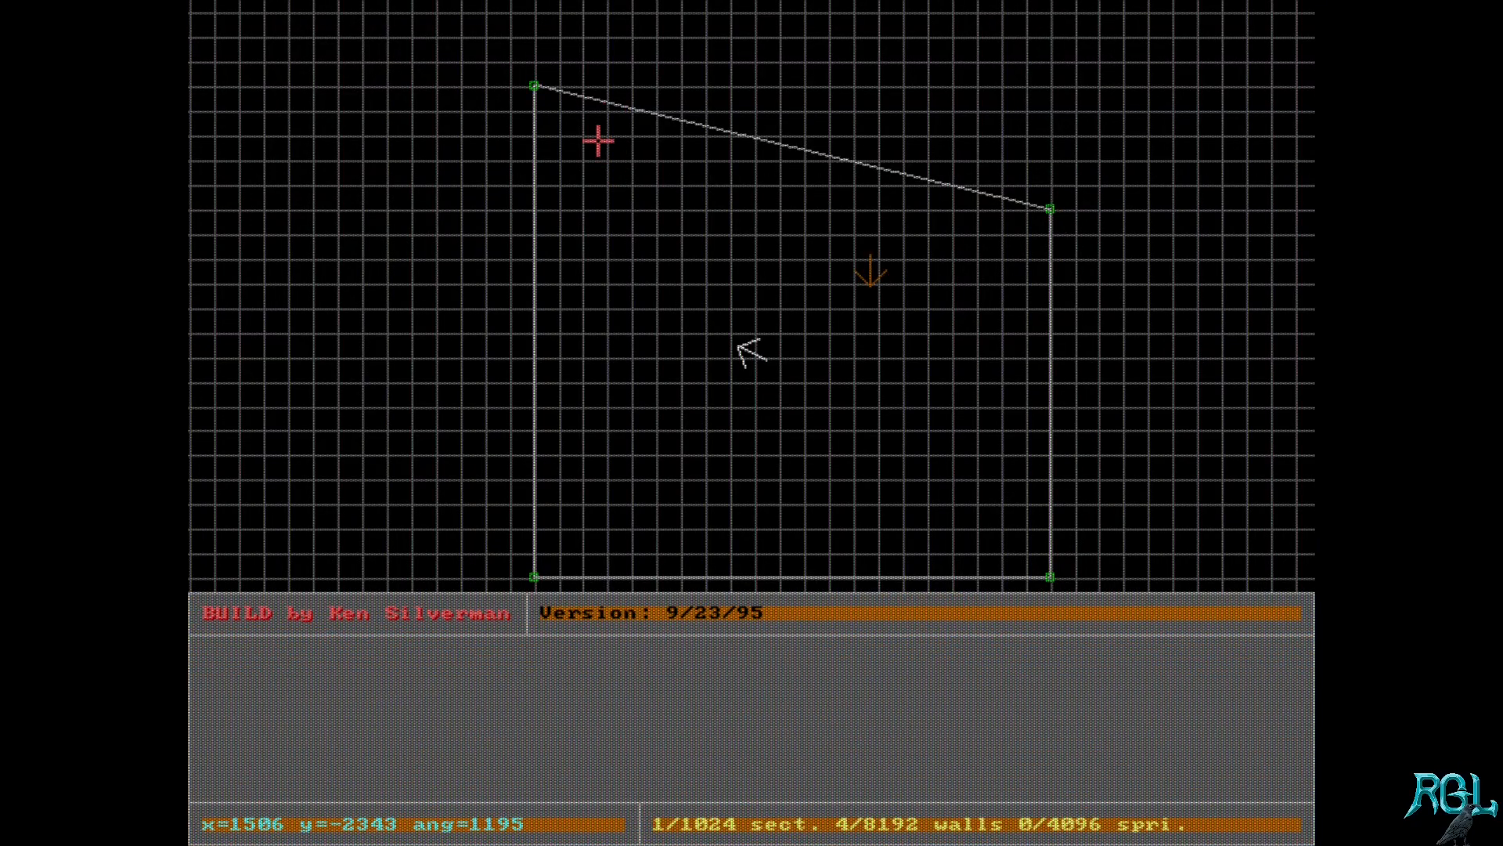
left_click_drag(534, 83, 534, 208)
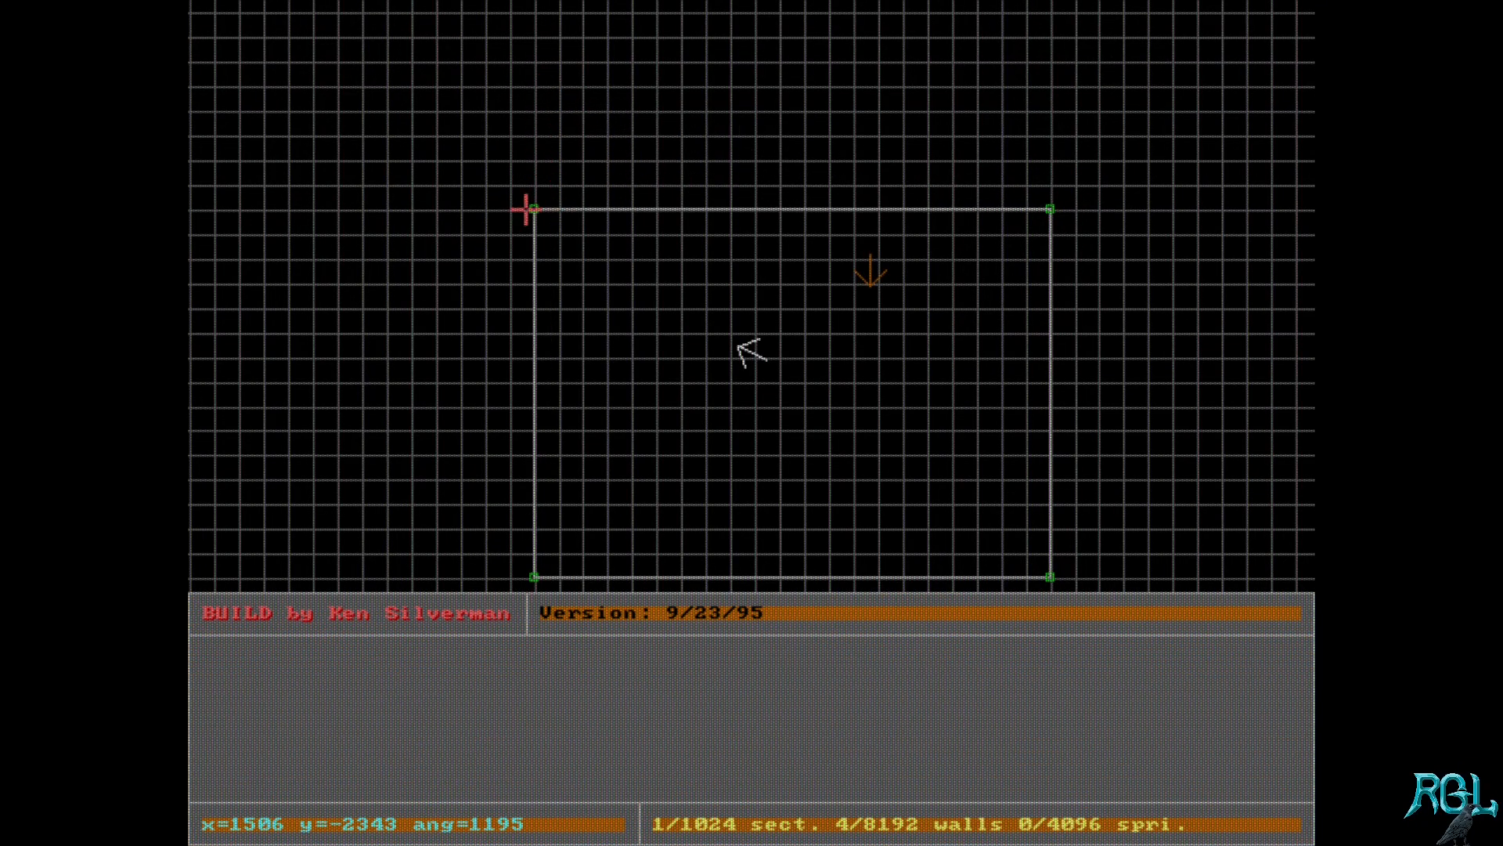
Step: Select the room's two upper vertices together and move them up four grid squares, making the room about 21 by 19 squares
left_click_drag(583, 147, 373, 144, "shift")
left_click_drag(369, 126, 1097, 224, "shift")
left_click_drag(533, 206, 533, 61)
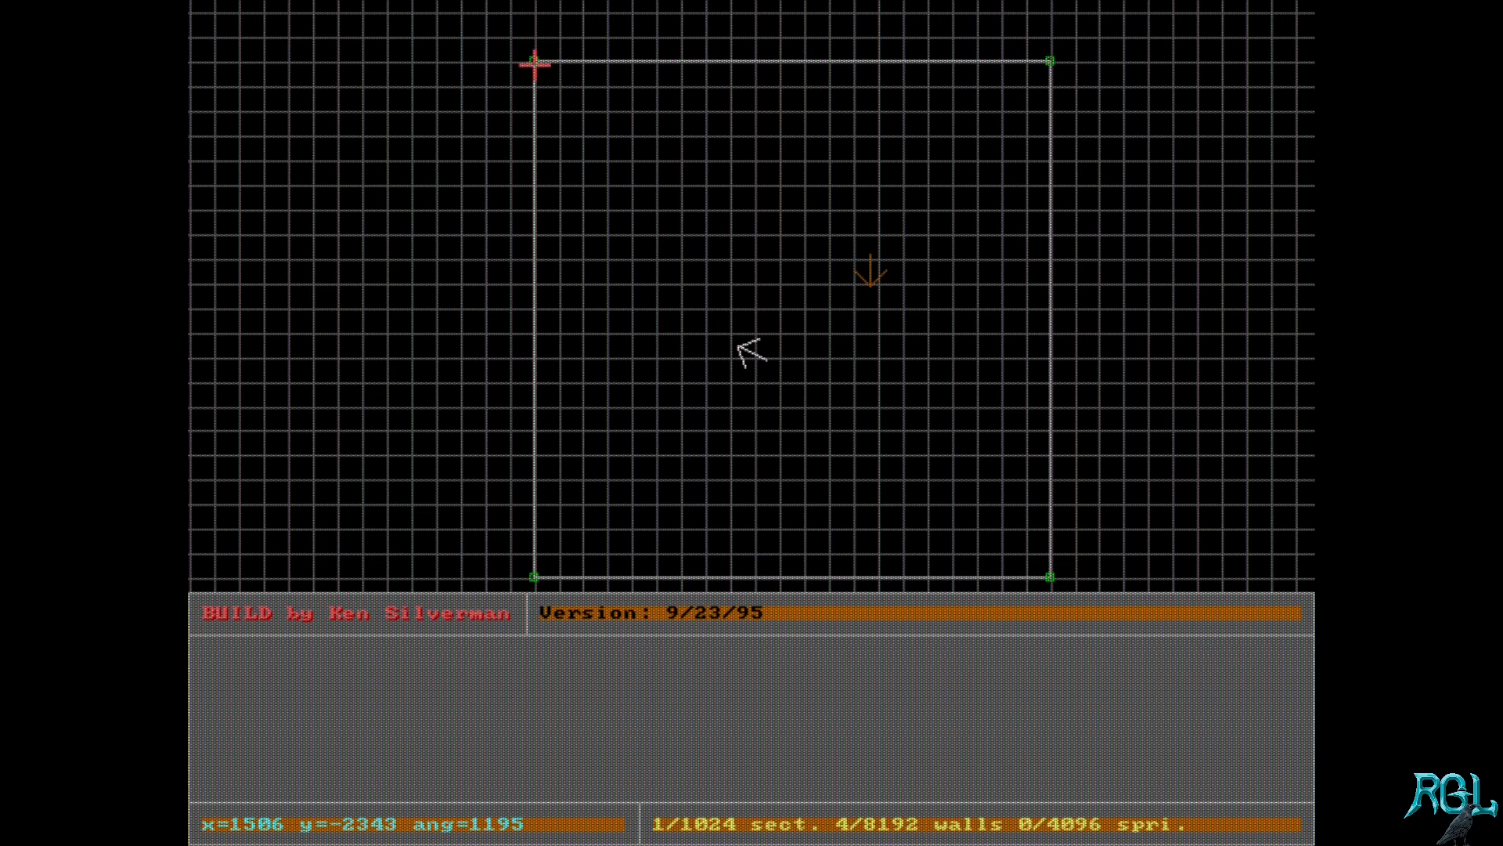
left_click_drag(533, 60, 535, 107)
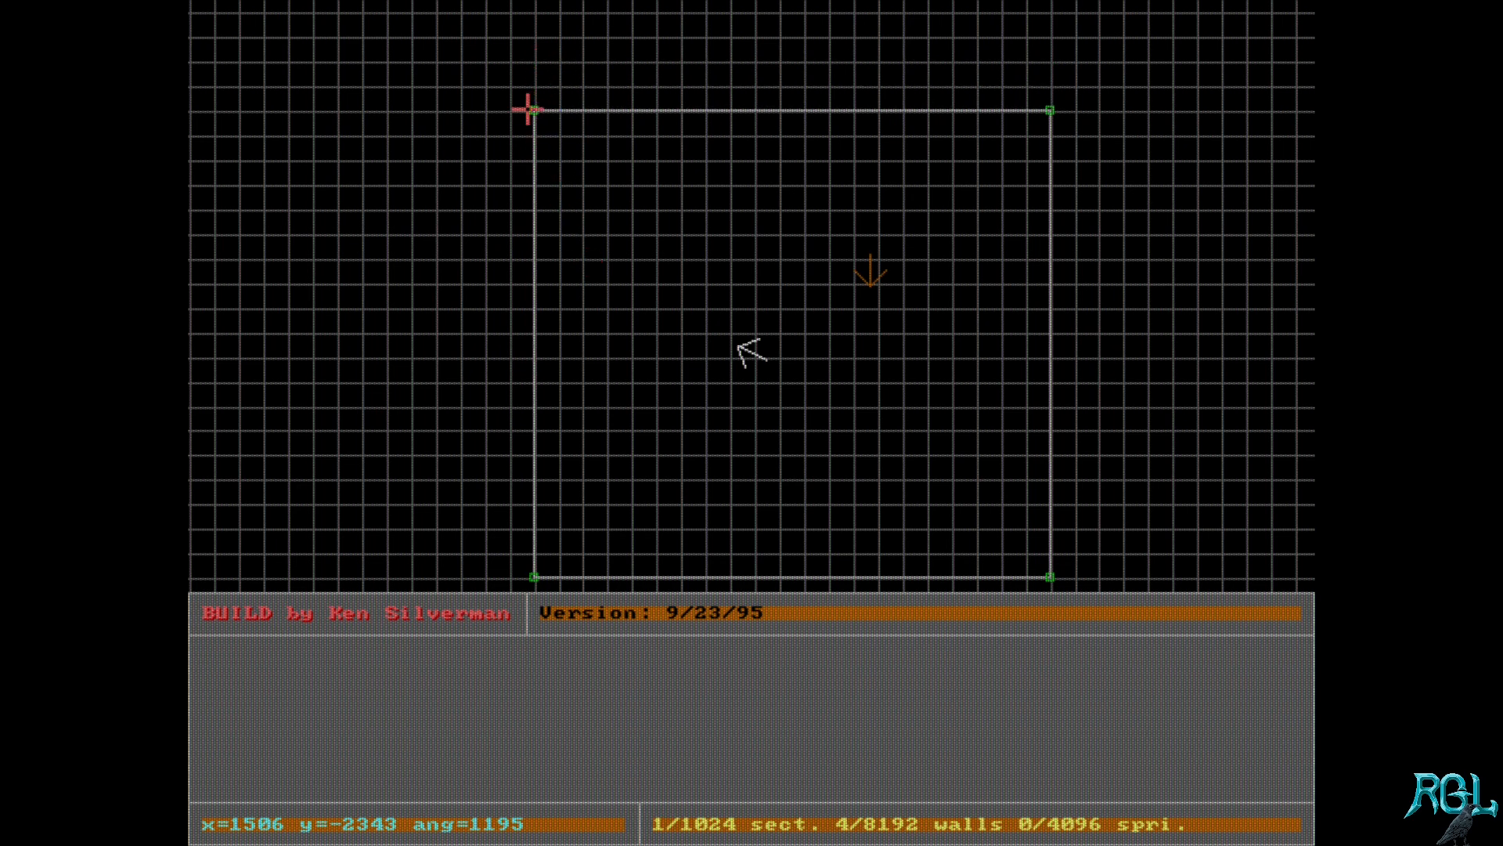
mouse_move(533, 111)
left_mouse_down()
mouse_move(561, 172)
mouse_move(533, 111)
left_mouse_up()
mouse_move(1050, 108)
left_mouse_down()
mouse_move(1033, 154)
mouse_move(1053, 84)
mouse_move(1048, 108)
left_mouse_up()
Step: Turn the white position arrow to face up the grid and save the map
key("Right")
key("Right")
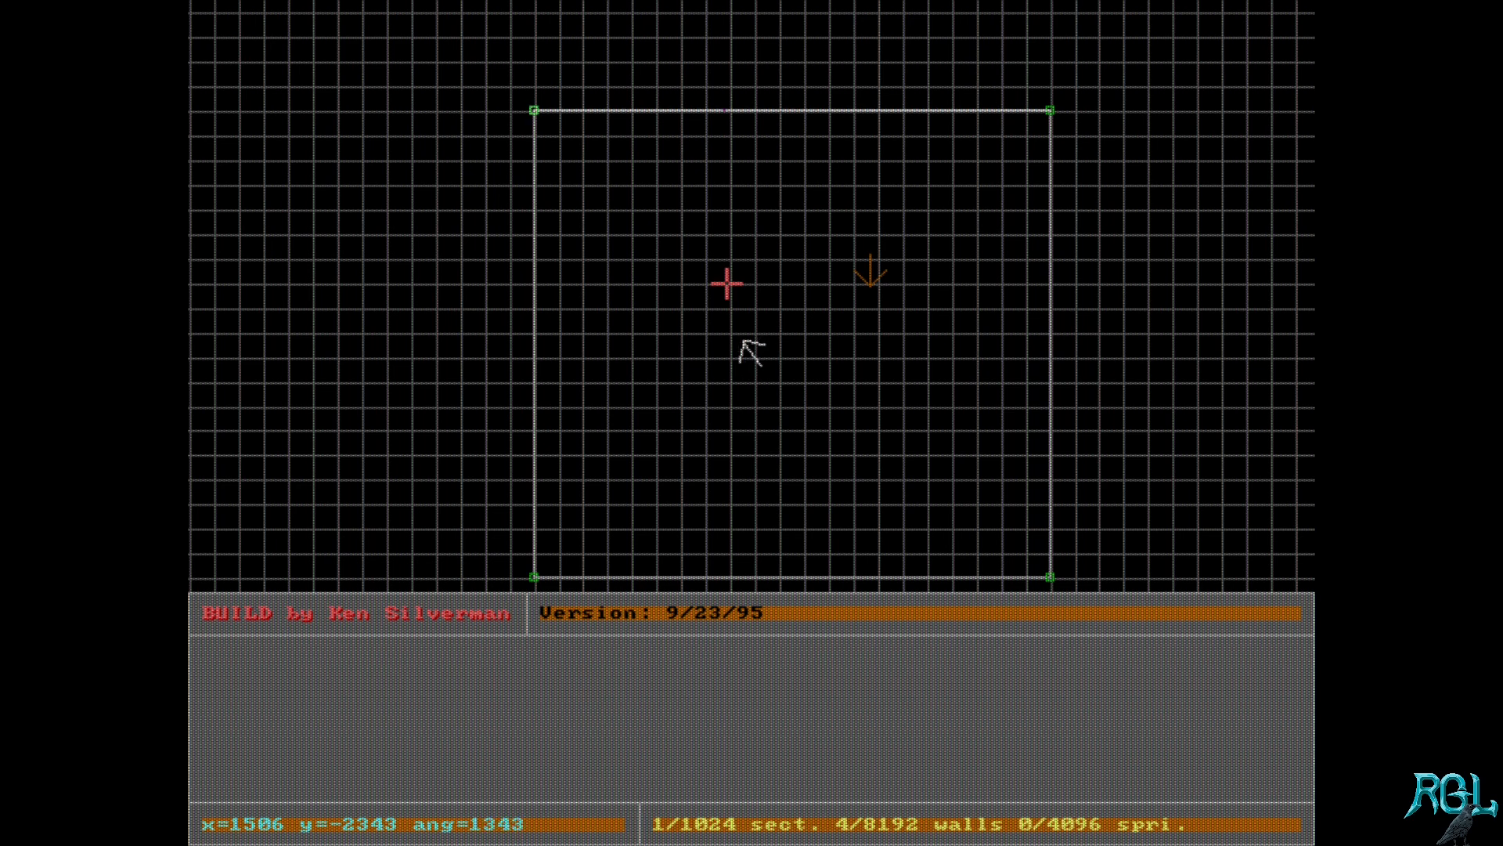
key("Right")
key("Escape")
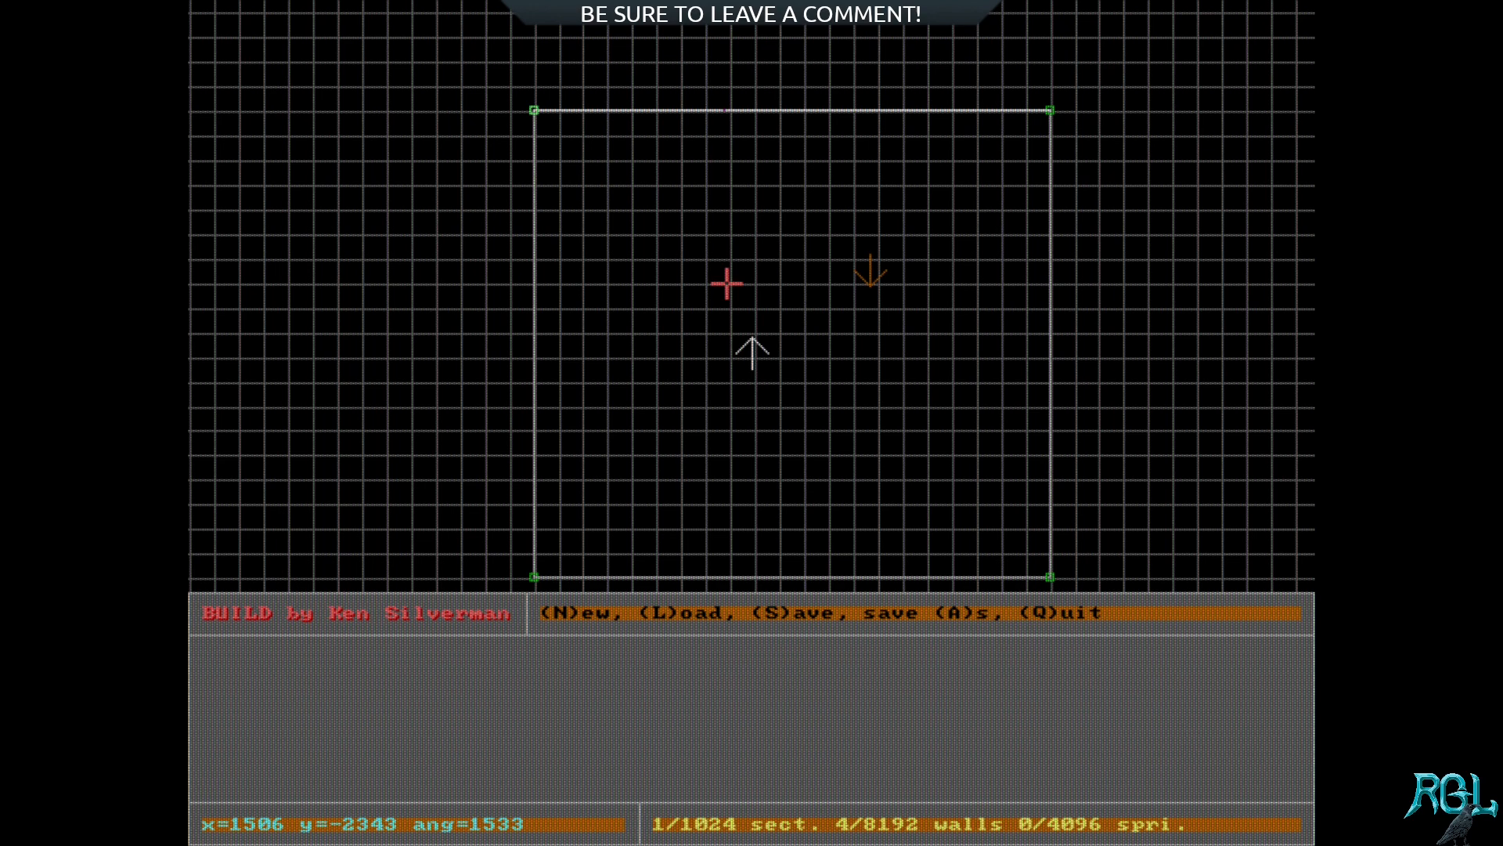
key("s")
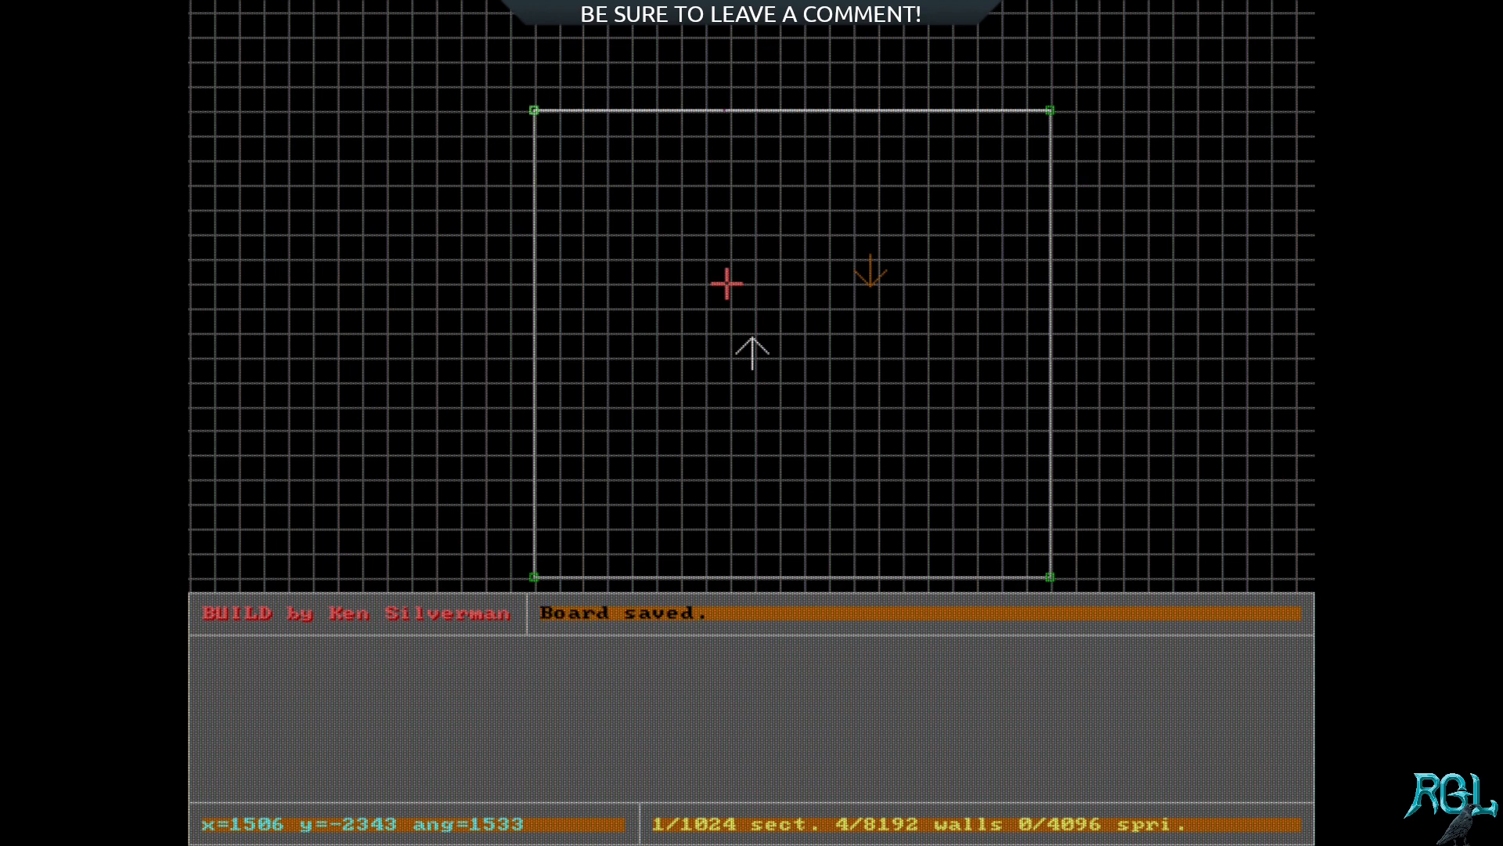
Step: Load a different existing map from the .MAP file list and zoom out to view its layout
key("Escape")
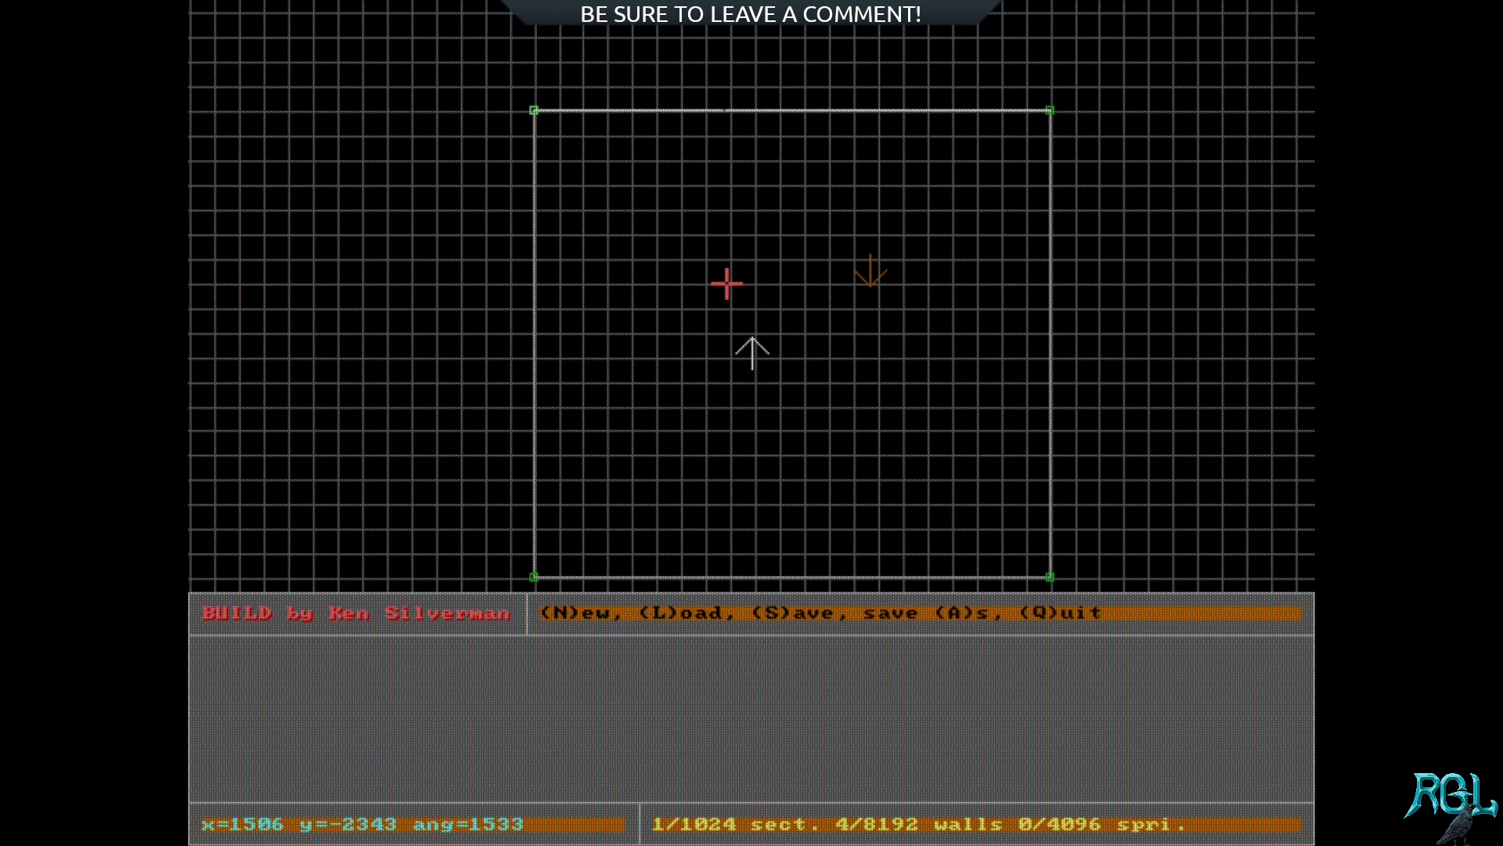
key("l")
key("Down")
key("Down")
key("Down")
key("Down")
key("Down")
key("Down")
key("Down")
key("Down")
key("Down")
key("Down")
key("Down")
key("Down")
key("Down")
key("Down")
key("Down")
key("Down")
key("Down")
key("Down")
key("Down")
key("Down")
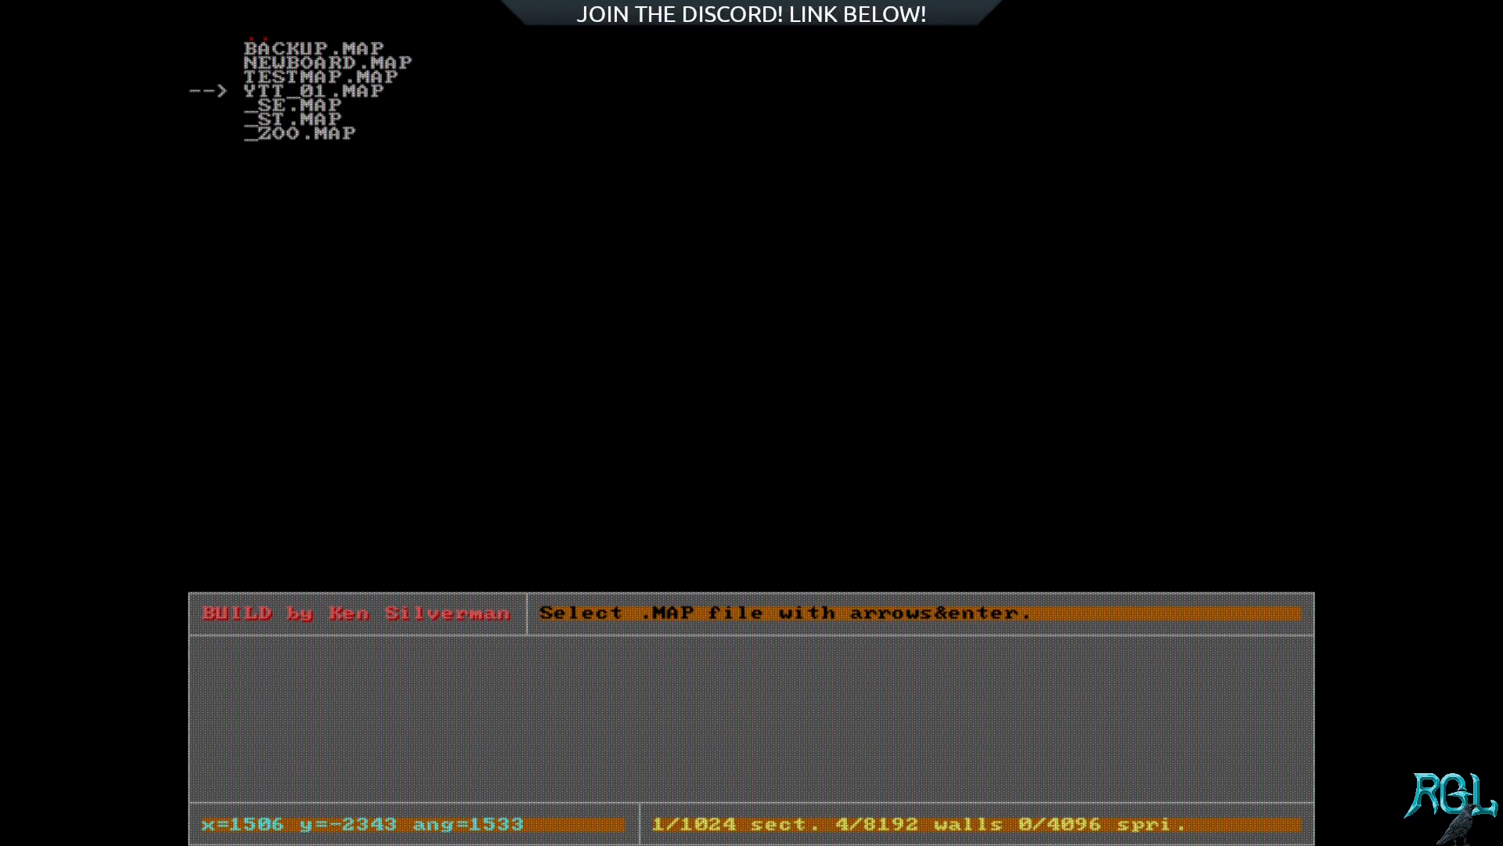
key("Up")
key("Up")
key("Up")
key("Down")
key("Down")
key("Down")
key("Up")
key("Return")
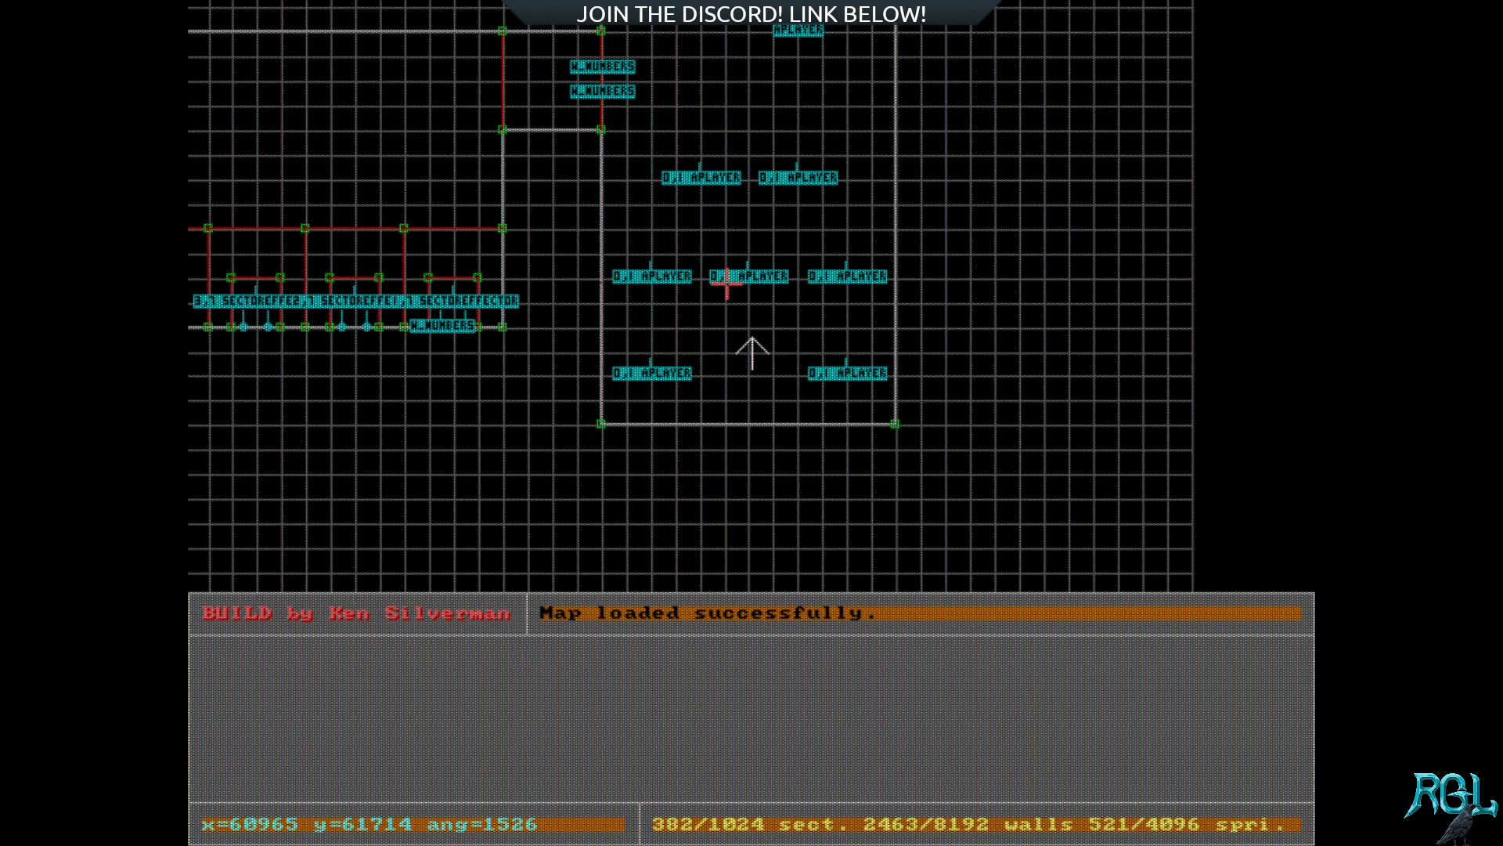
key("z")
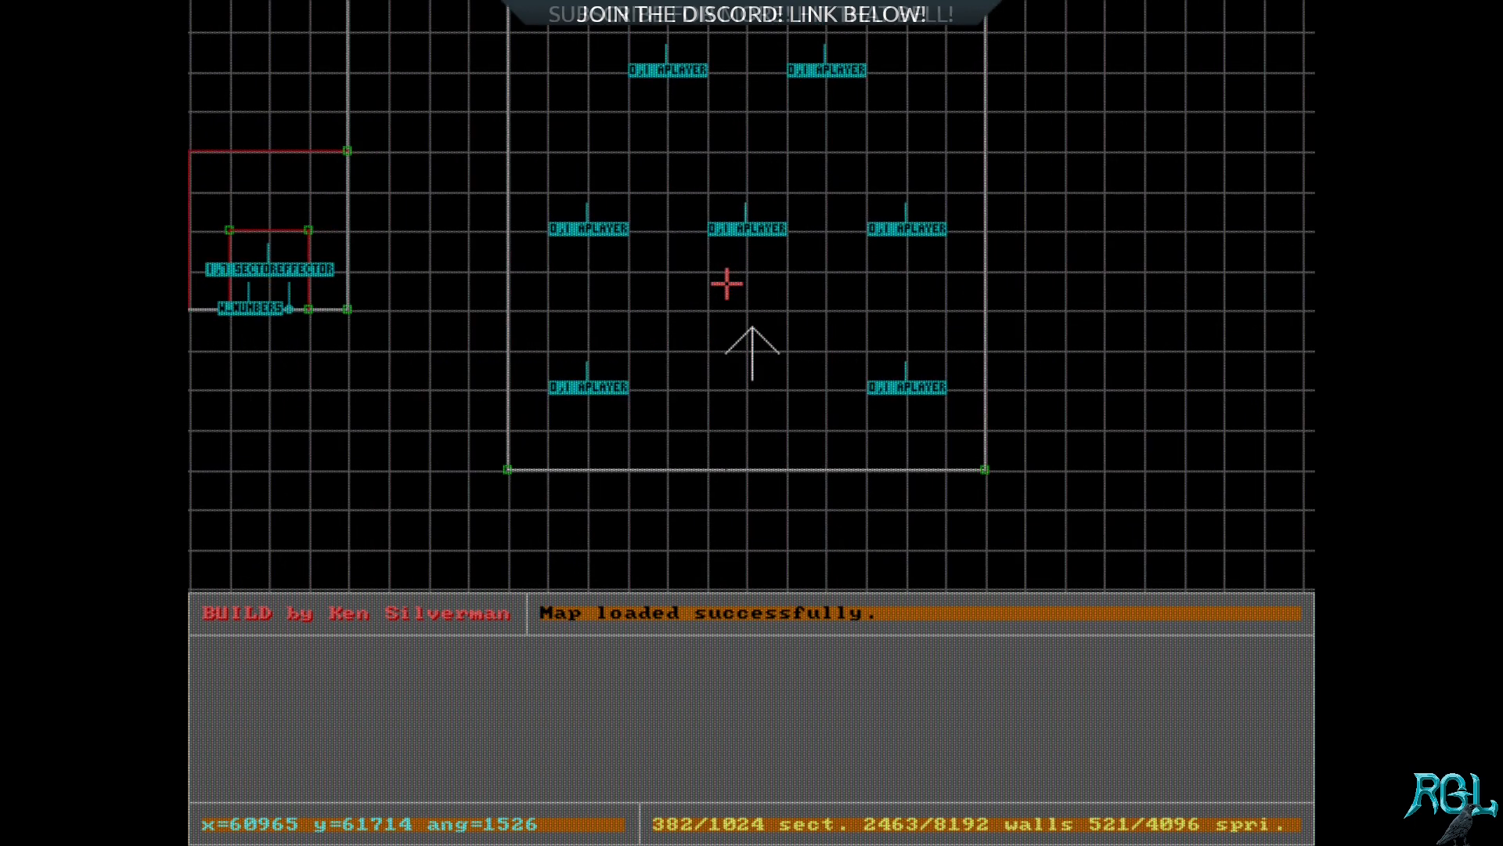
key("a")
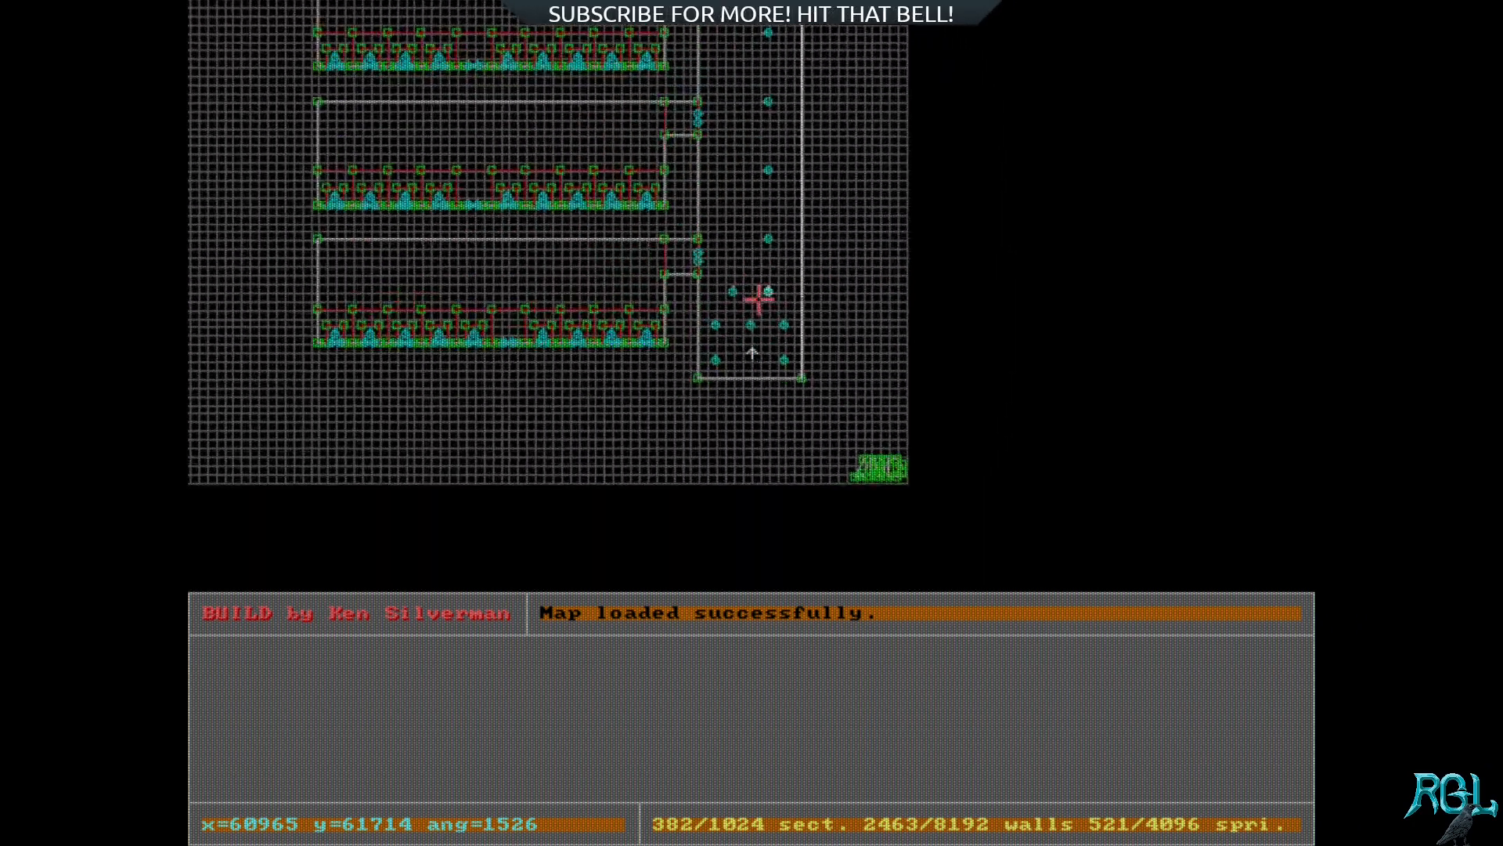
Step: Position the view in the loaded map's long corridor near the player starts and examine that area in 3D mode
key("a")
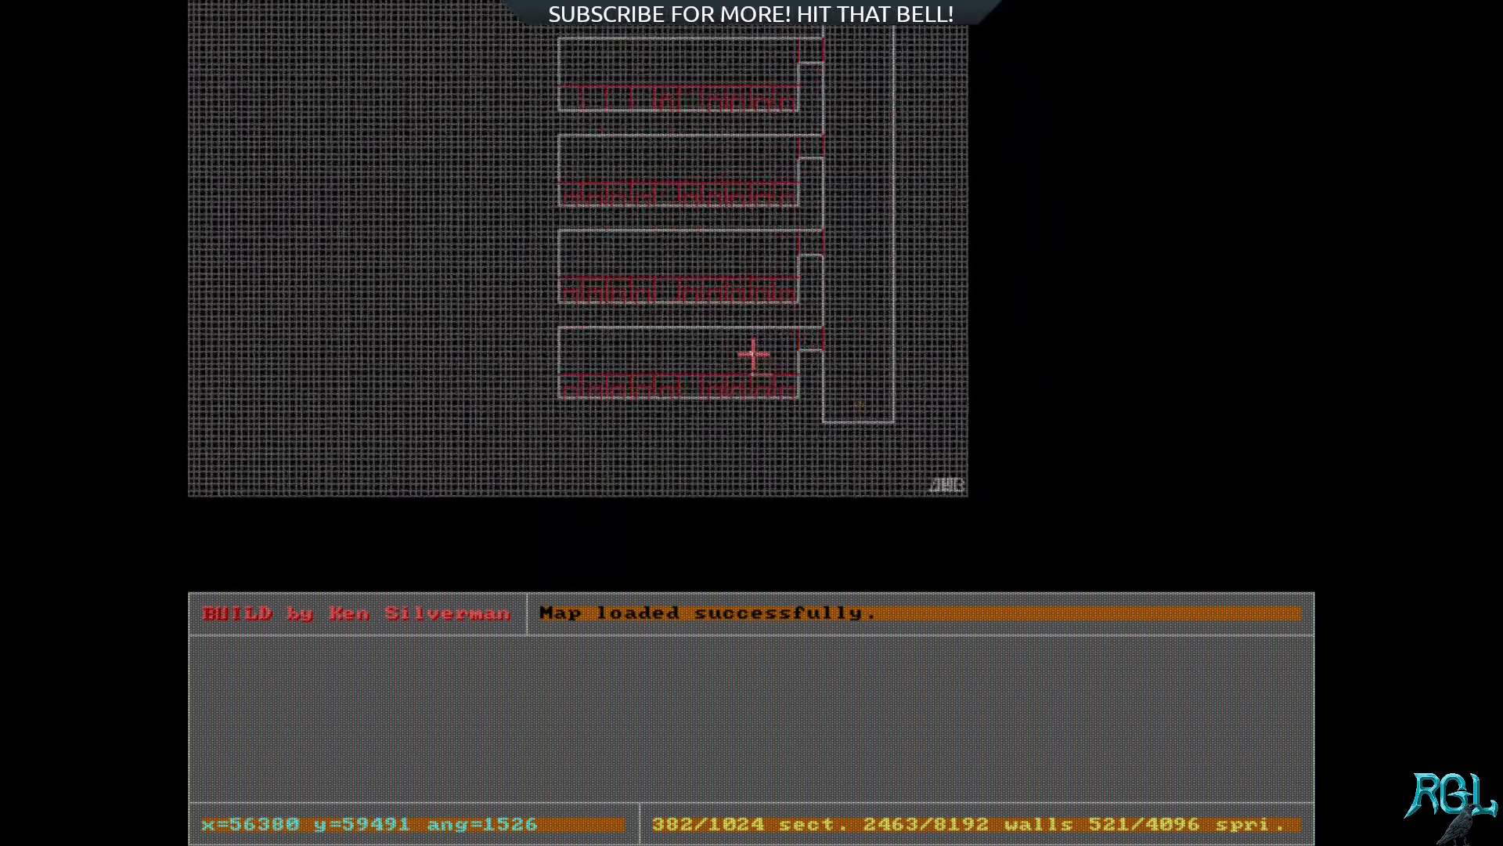
key("a")
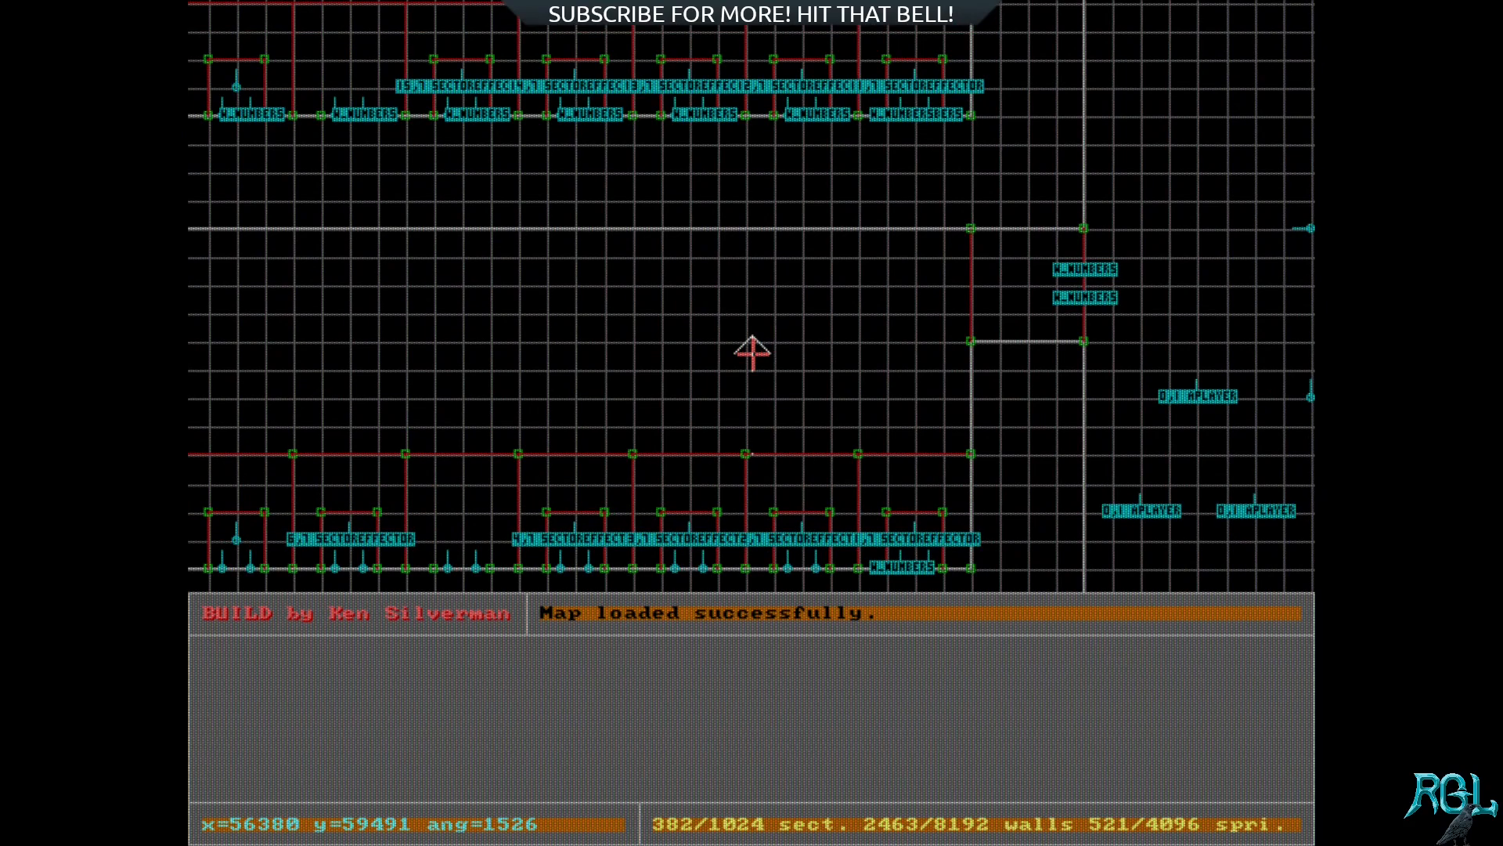
key("Down")
right_click_drag(783, 347, 754, 351)
key("KP_Enter")
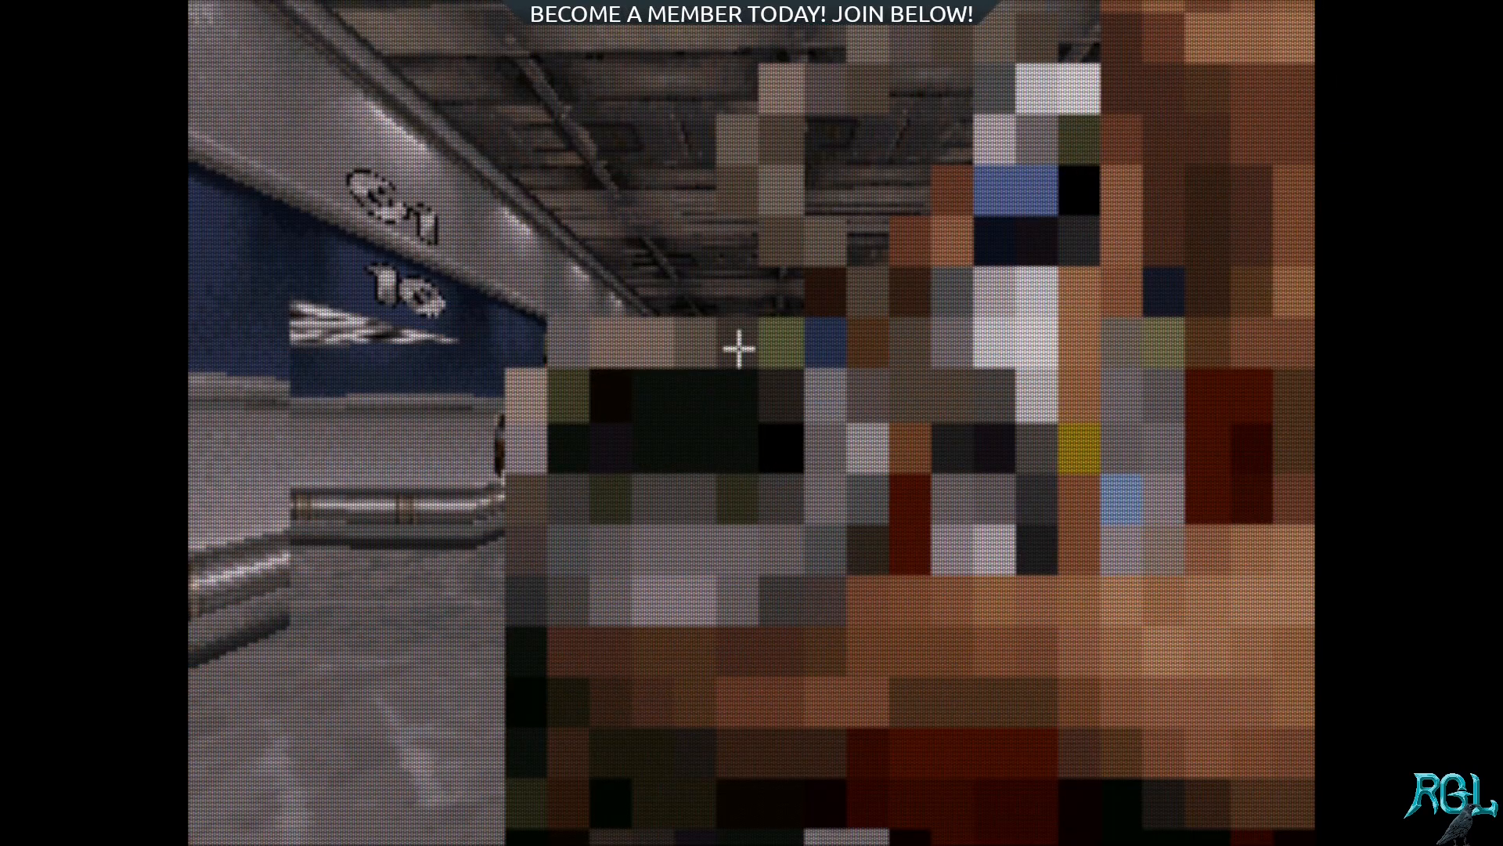
key("Down")
key("Left")
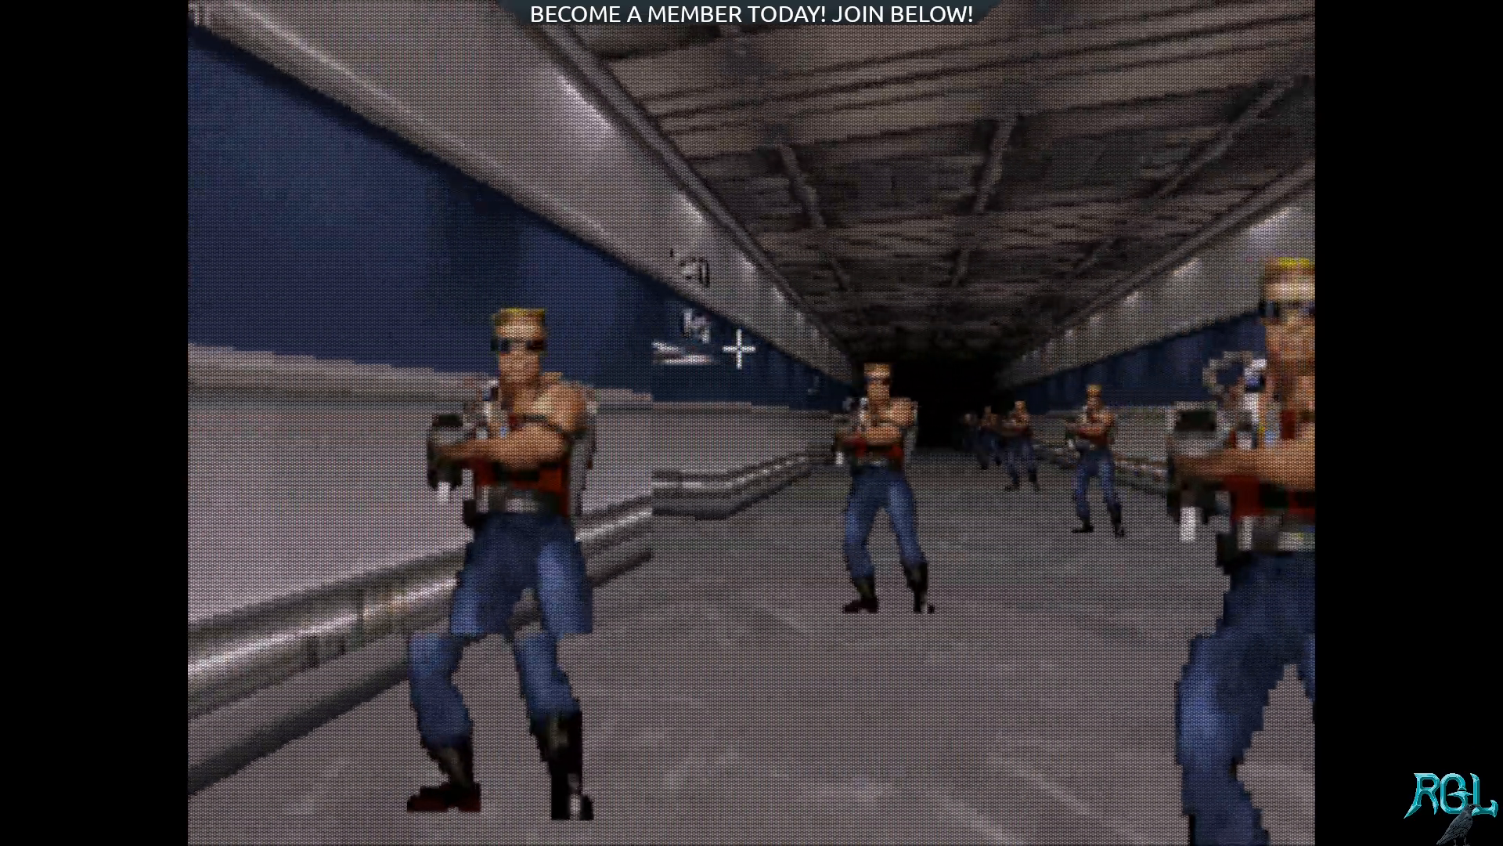
key("Right")
key("Up")
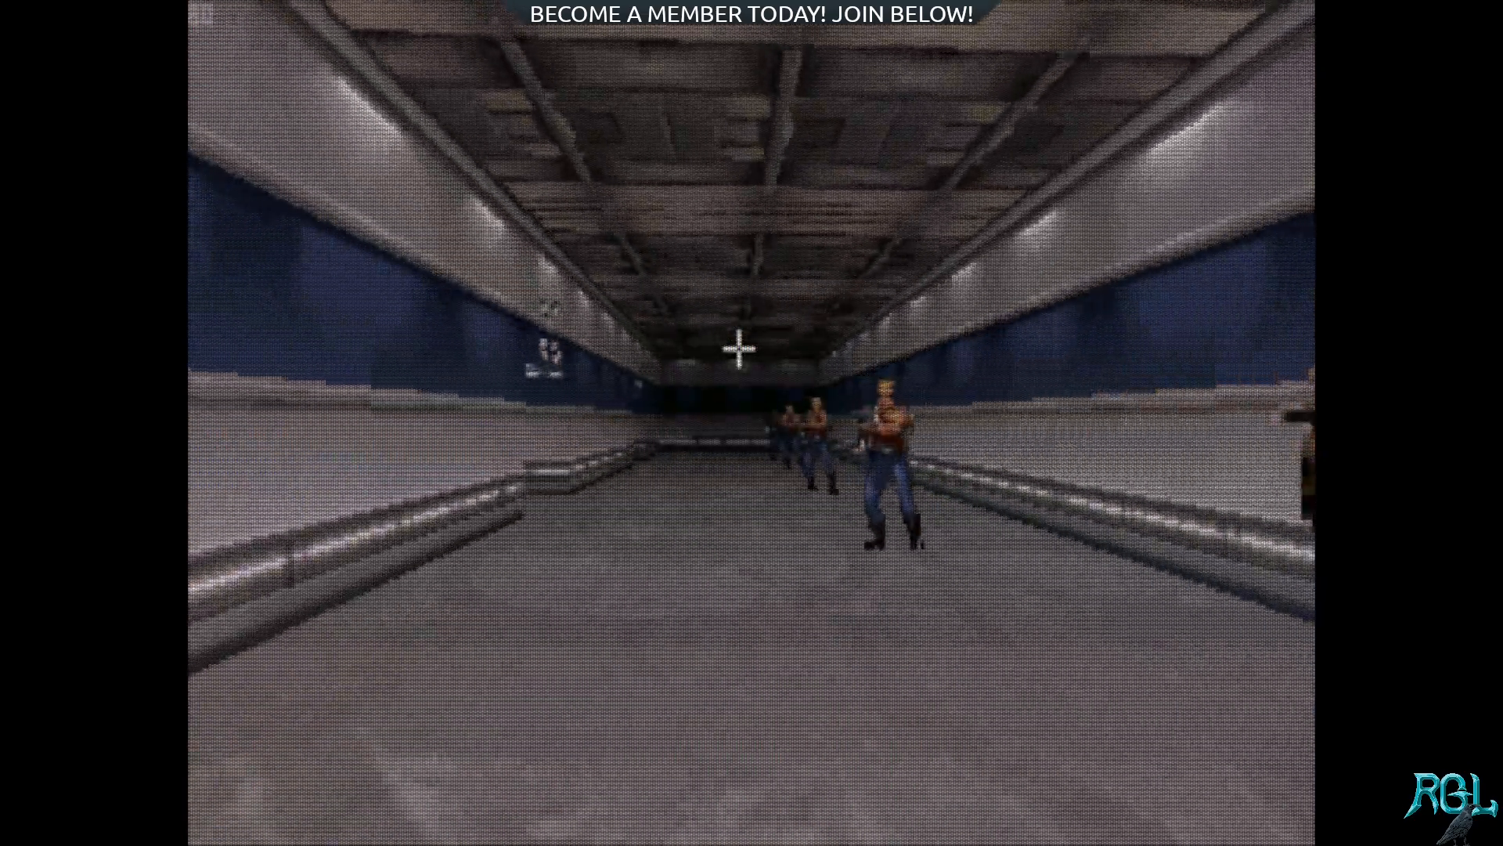
Step: Examine the side room with its numbered bays in 3D and return to the long corridor
key("Up")
key("Left")
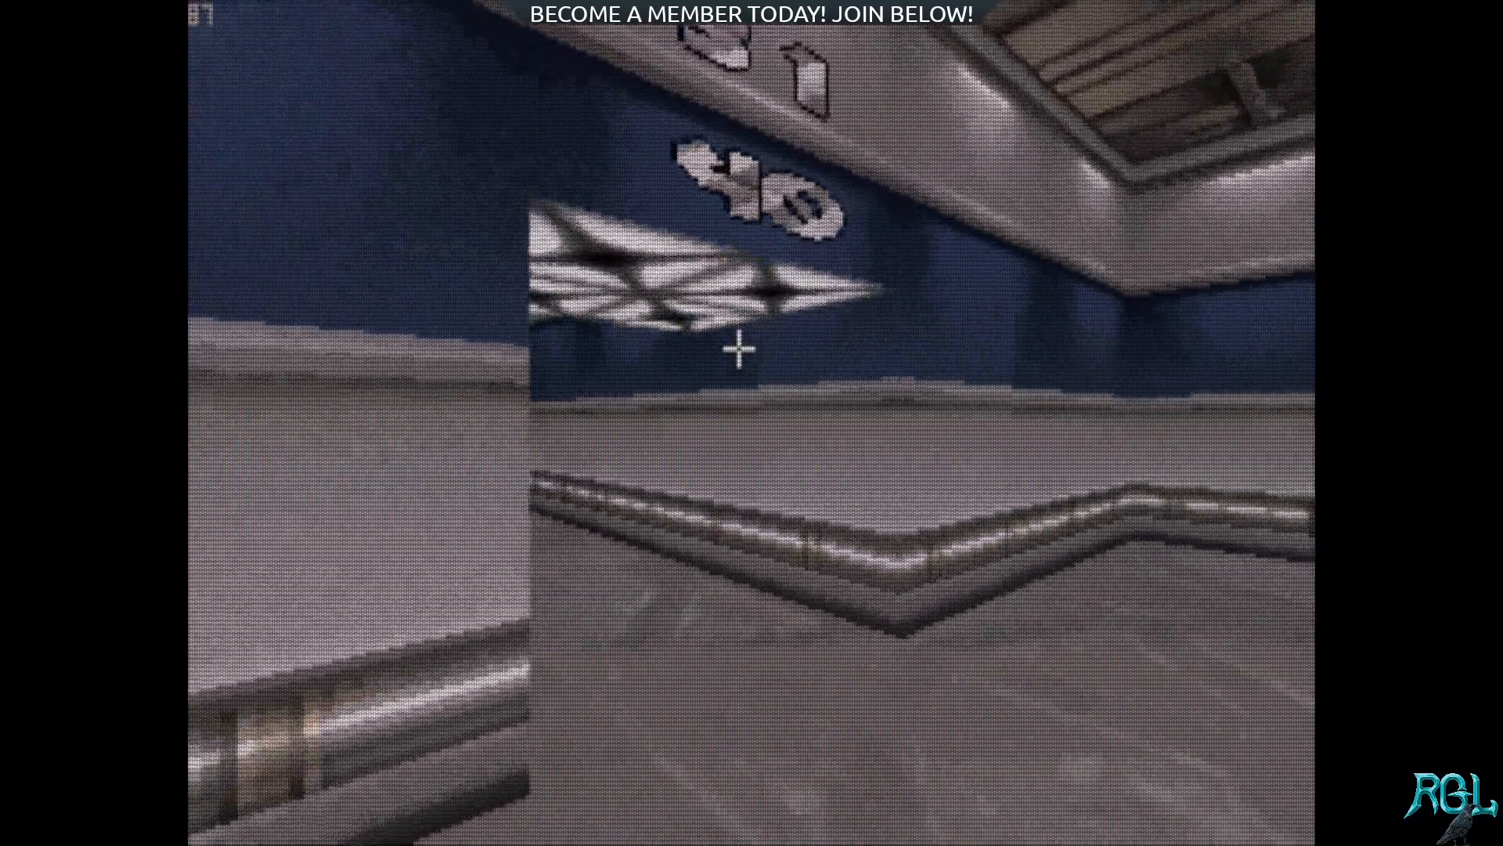
key("Left")
key("Up")
key("Left")
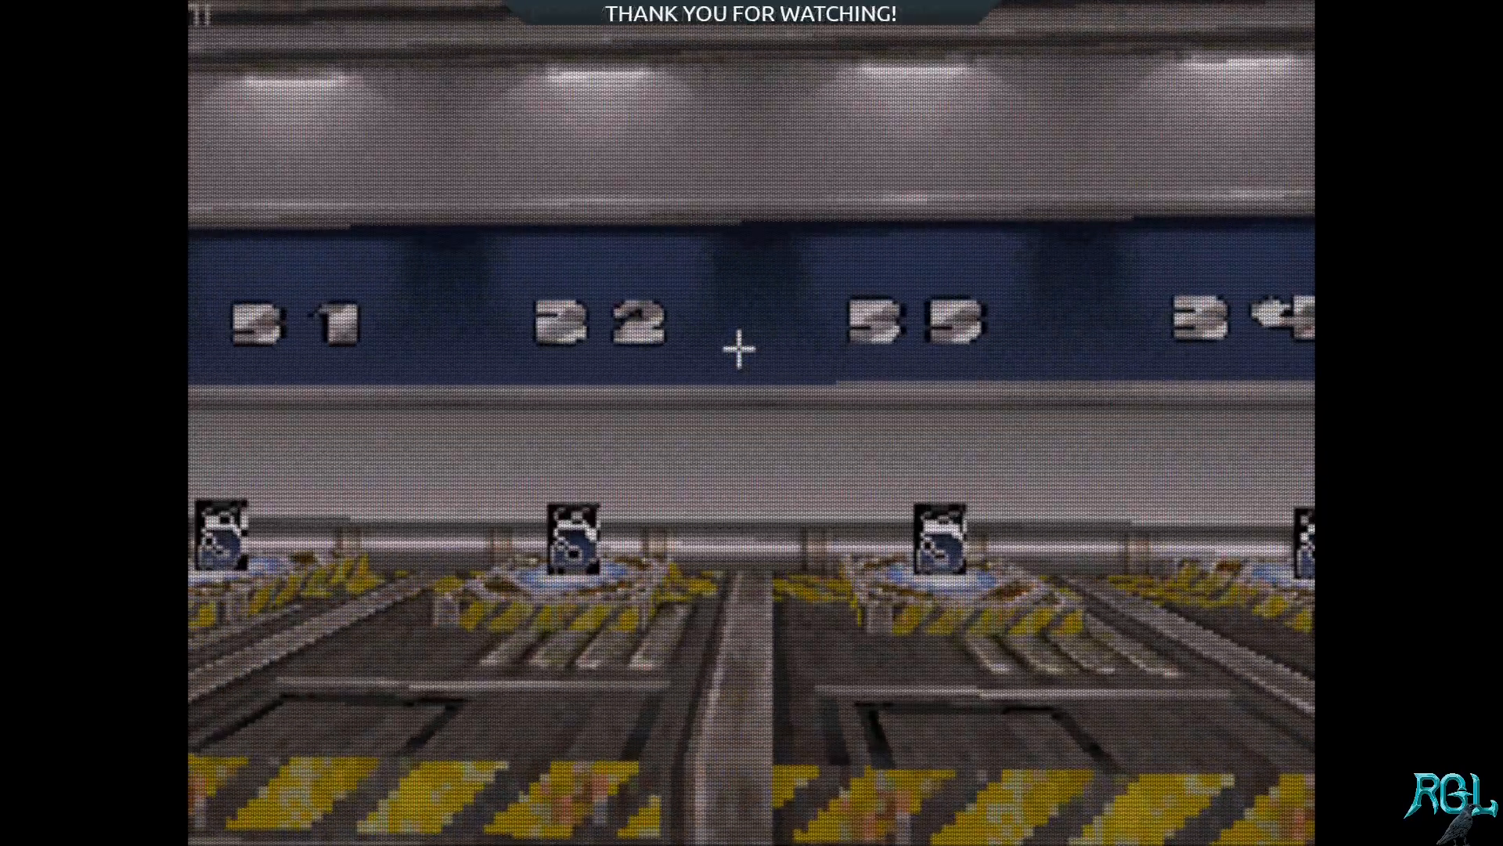
key("Left")
key("Up")
key("Right")
key("Right")
key("Up")
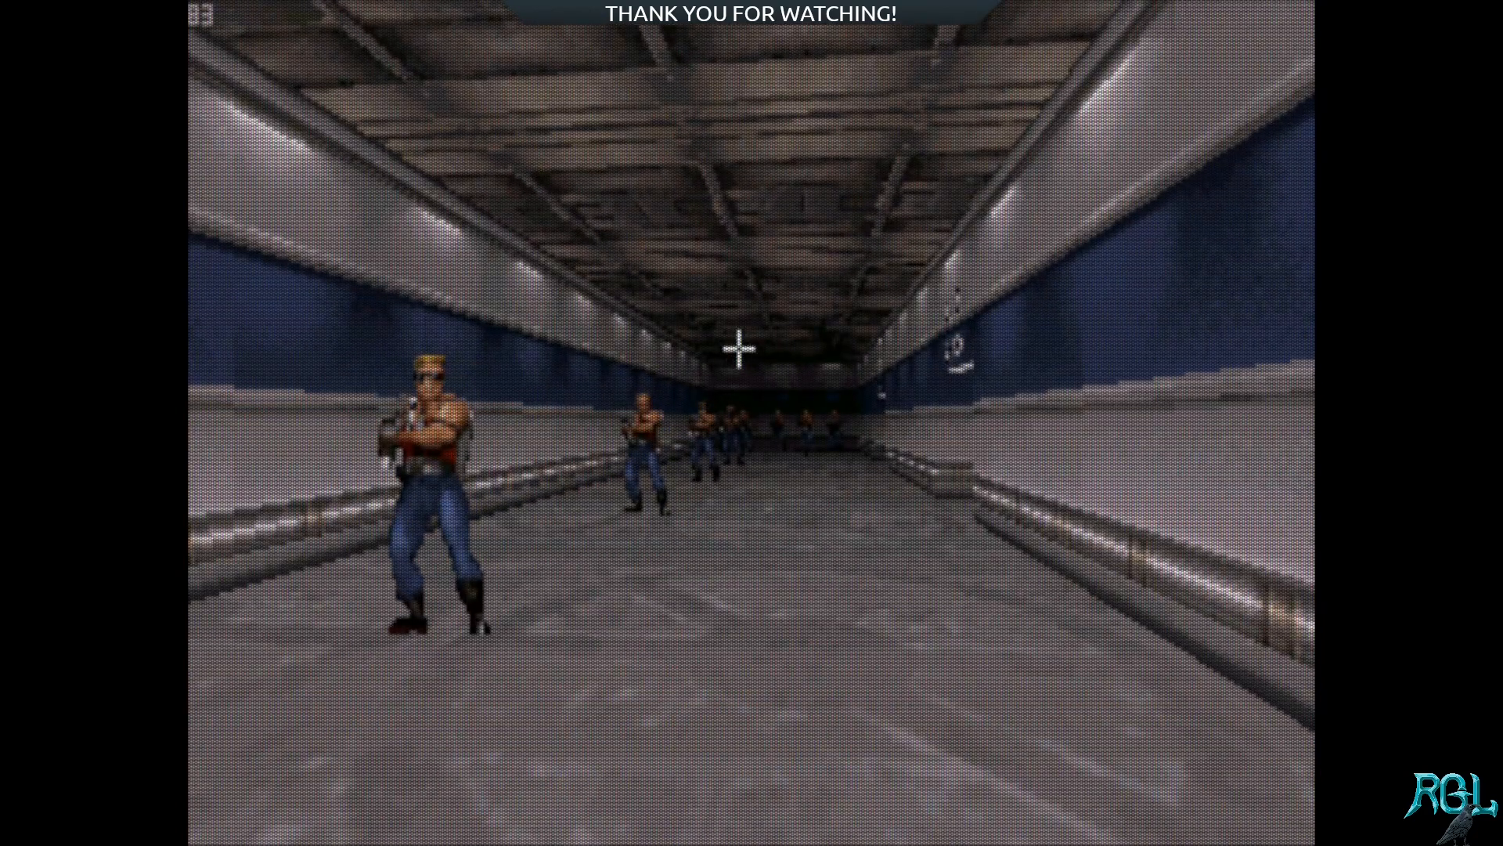
Step: Quit the Build editor without saving changes to the loaded map
key("Escape")
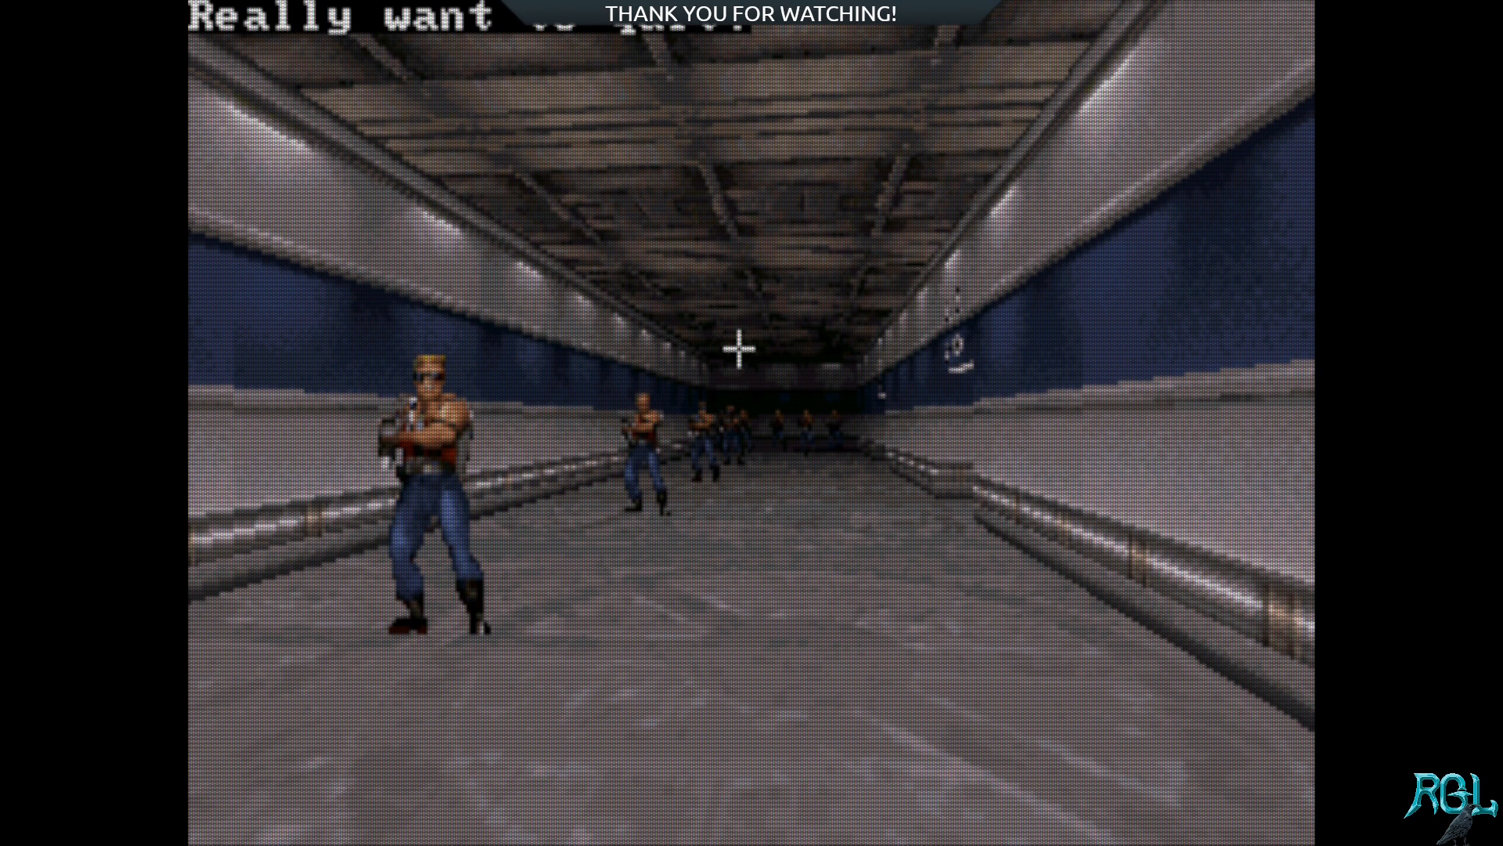
key("y")
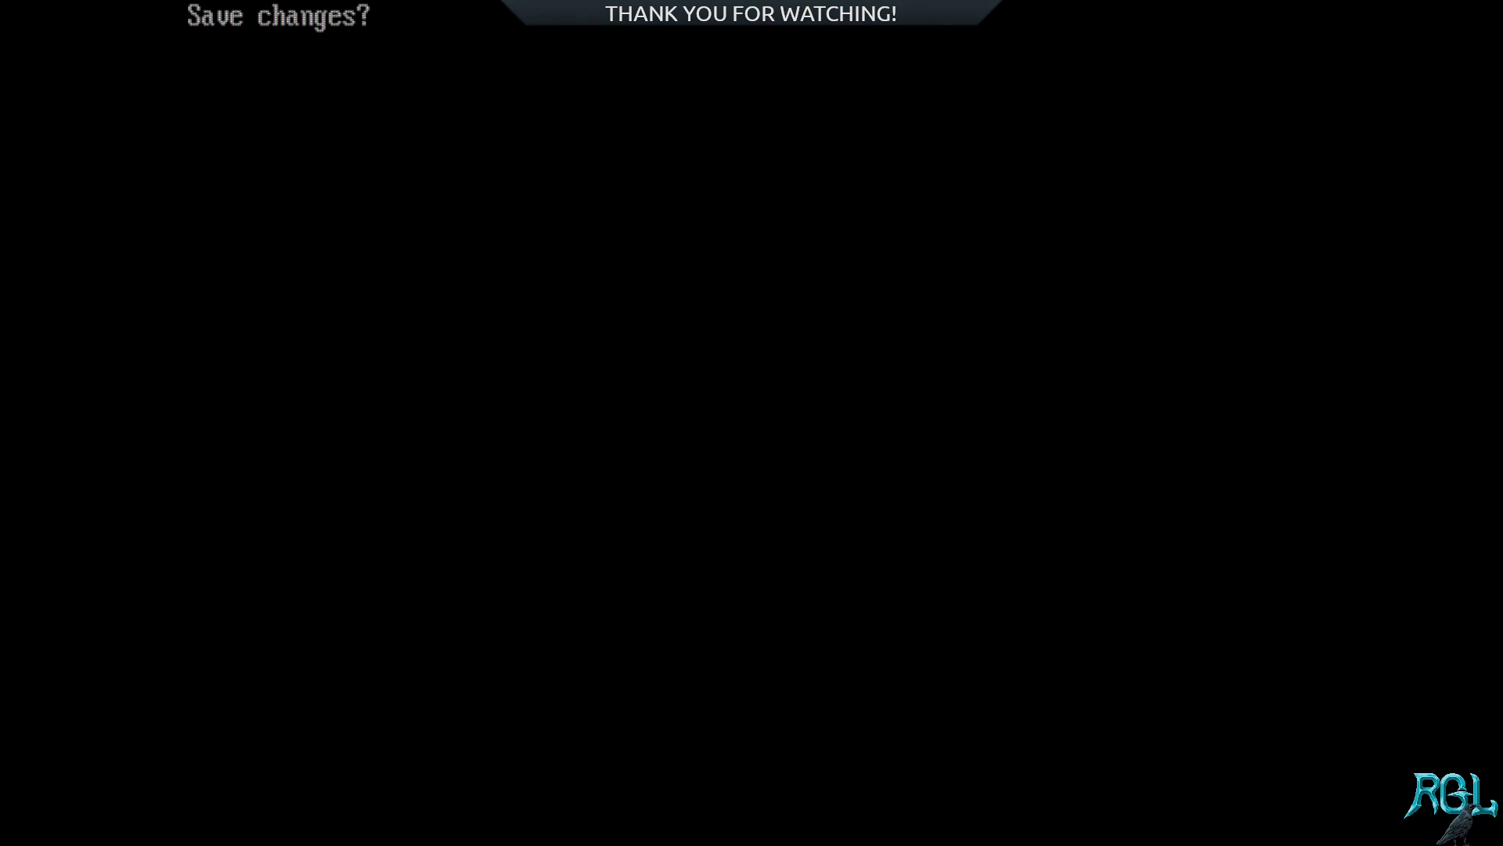
key("n")
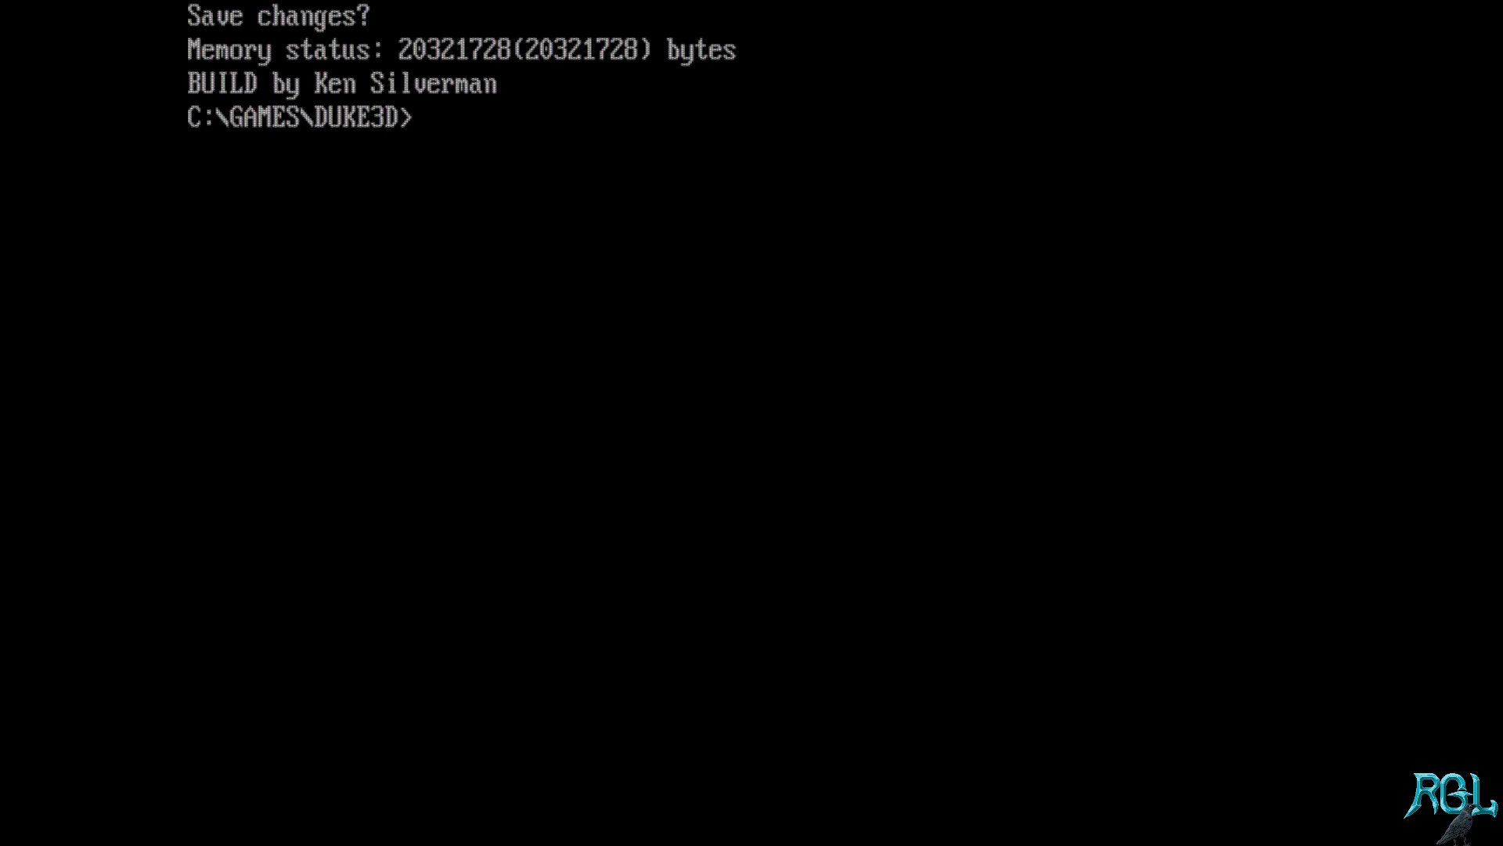
Step: List the files in the DUKE3D folder and launch the custom map in the game with "duke3d map ytt_01"
type("ls")
key("Return")
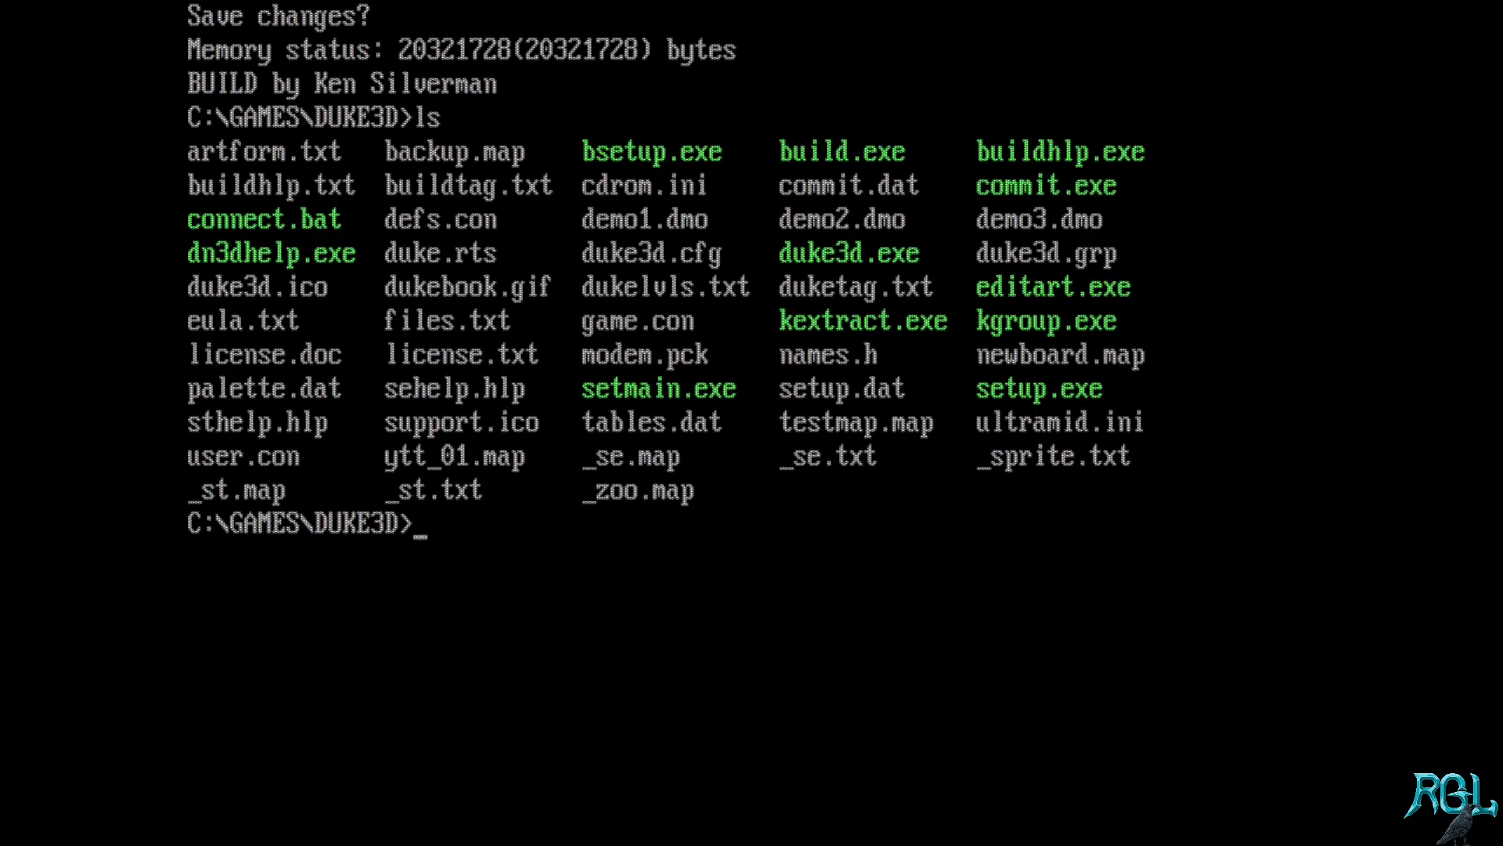
type("duke3d map ytt_01")
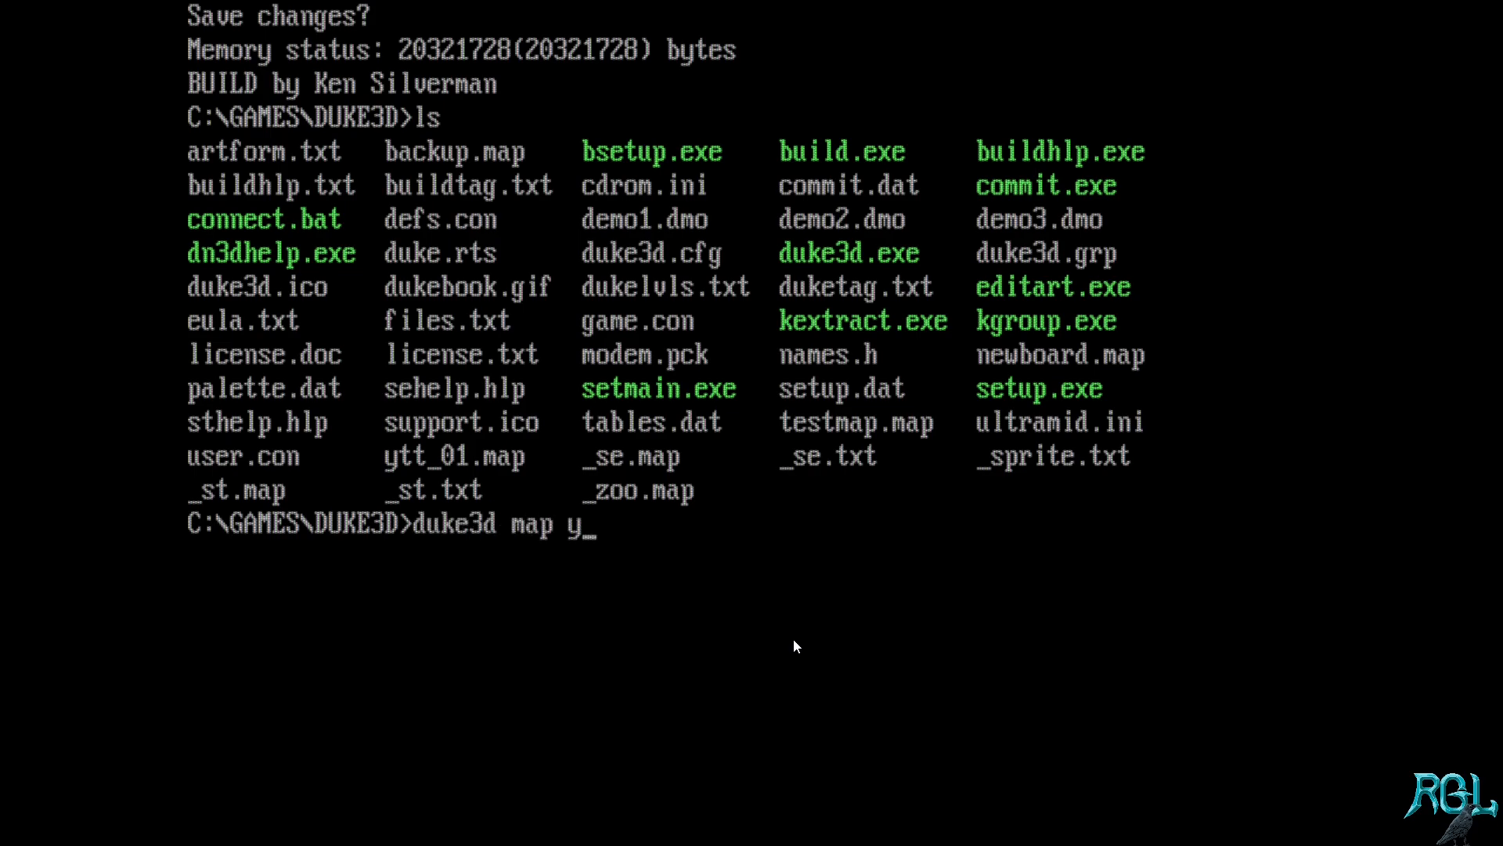
key("Return")
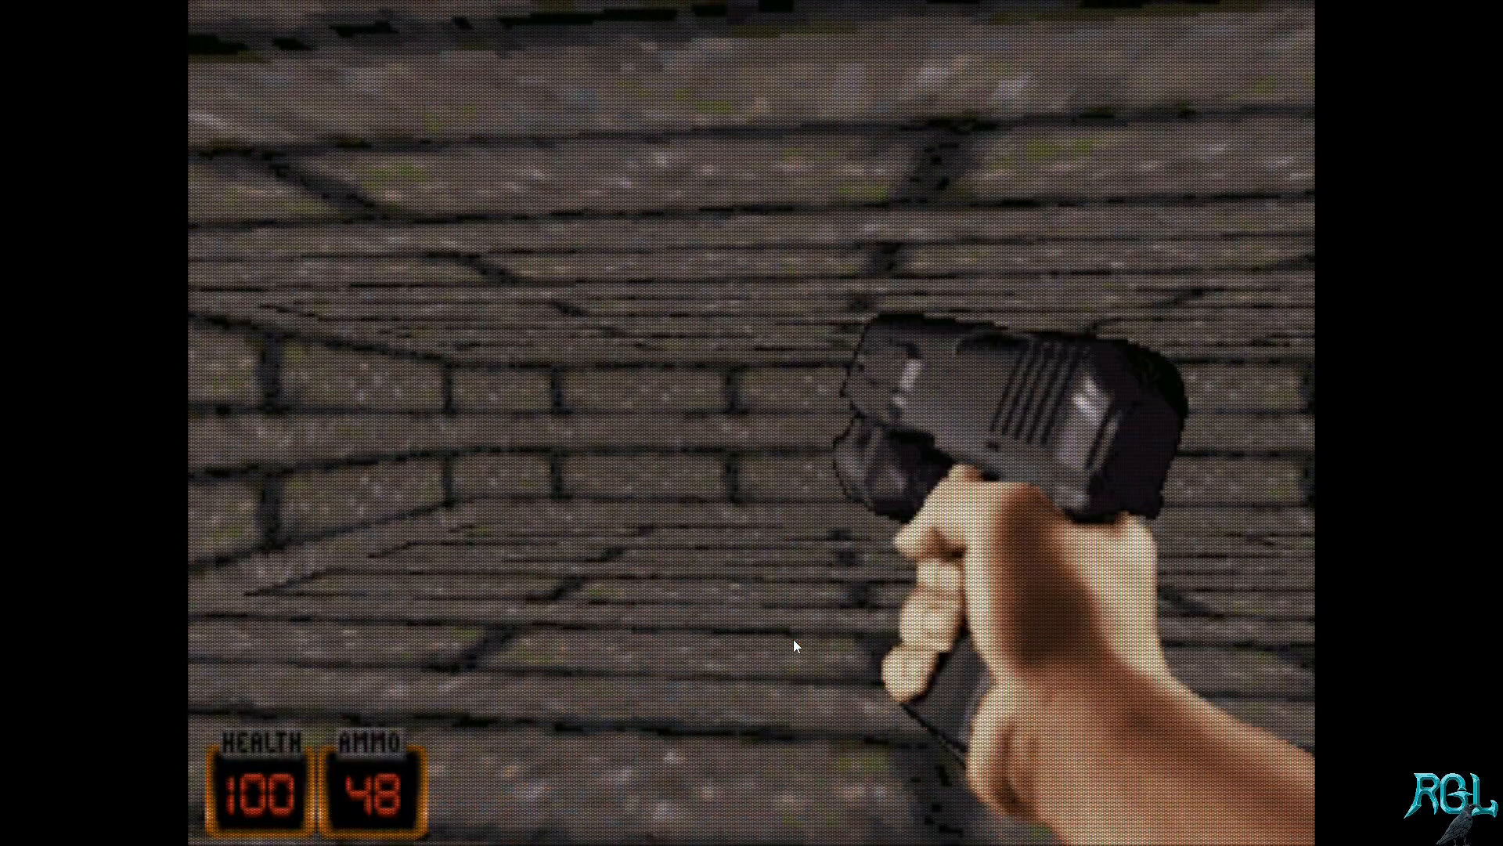
Step: Walk around the custom room in the game to check its walls, floor and ceiling
key("Left")
key("Up")
key("Left")
key("Up")
key("Left")
key("Up")
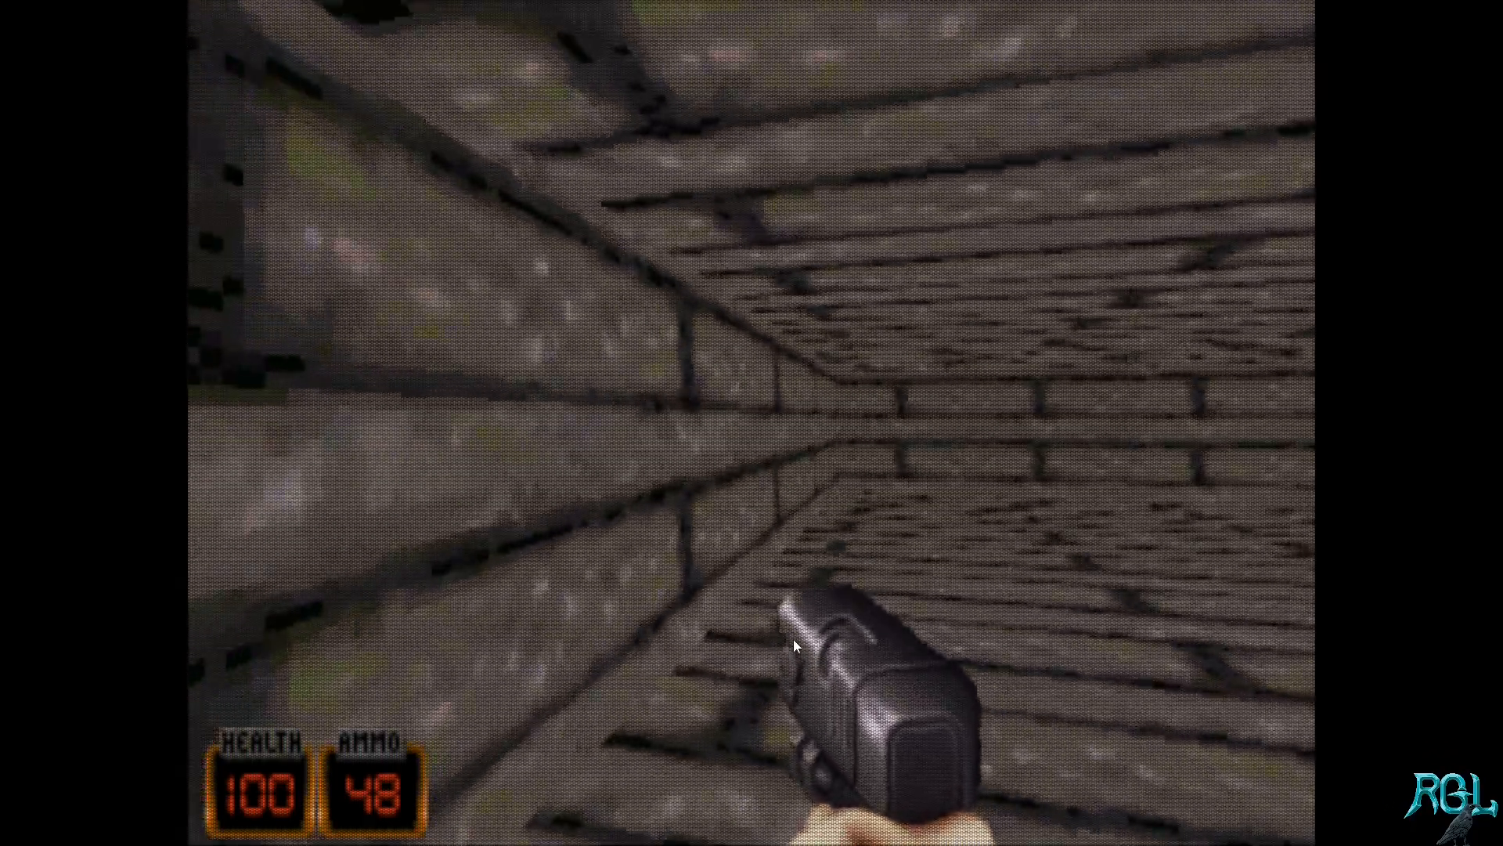
key("Left")
key("Up")
Step: Test-fire the pistol repeatedly inside the custom room while turning to face its different walls
key("ctrl")
key("ctrl")
key("Left")
key("ctrl")
key("ctrl")
key("ctrl")
key("ctrl")
key("ctrl")
key("Left")
key("ctrl")
key("ctrl")
key("ctrl")
key("ctrl")
key("ctrl")
key("Left")
key("ctrl")
key("ctrl")
key("ctrl")
key("ctrl")
key("ctrl")
key("ctrl")
key("ctrl")
key("ctrl")
key("ctrl")
key("ctrl")
key("ctrl")
key("ctrl")
key("Left")
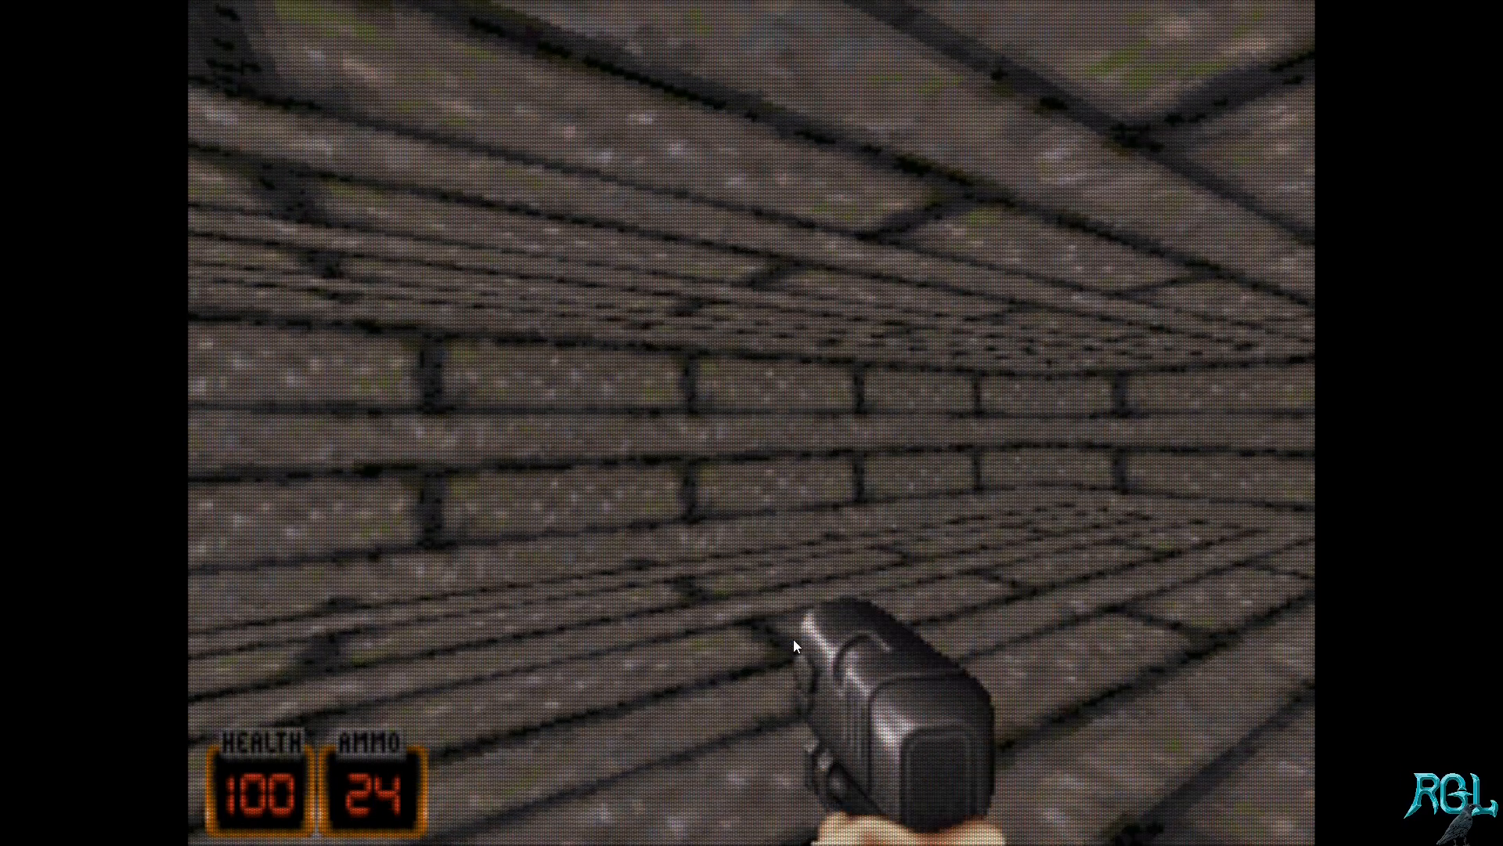
key("Escape")
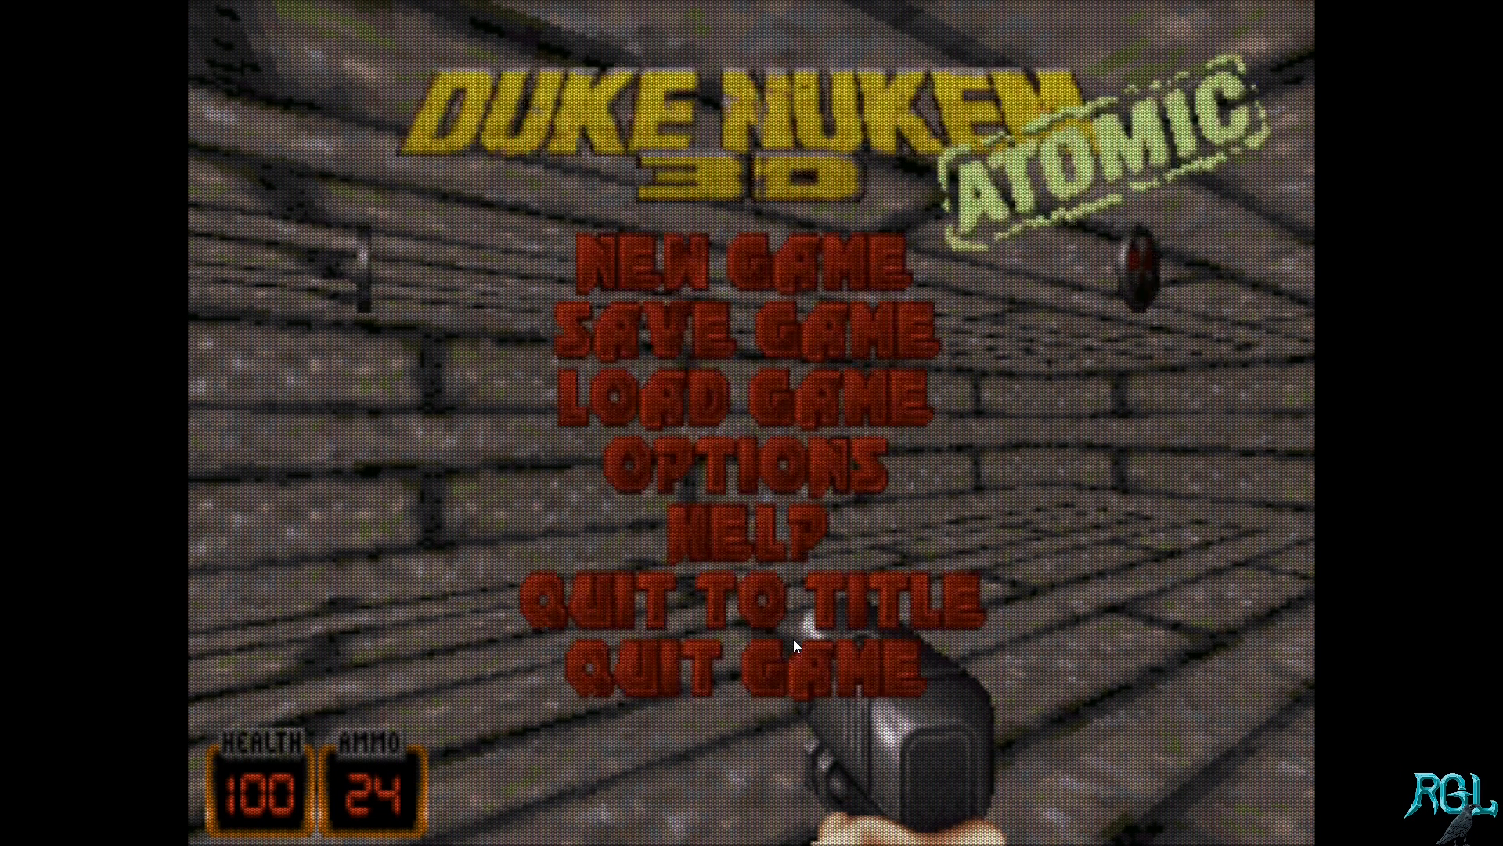
key("Up")
key("Return")
key("Escape")
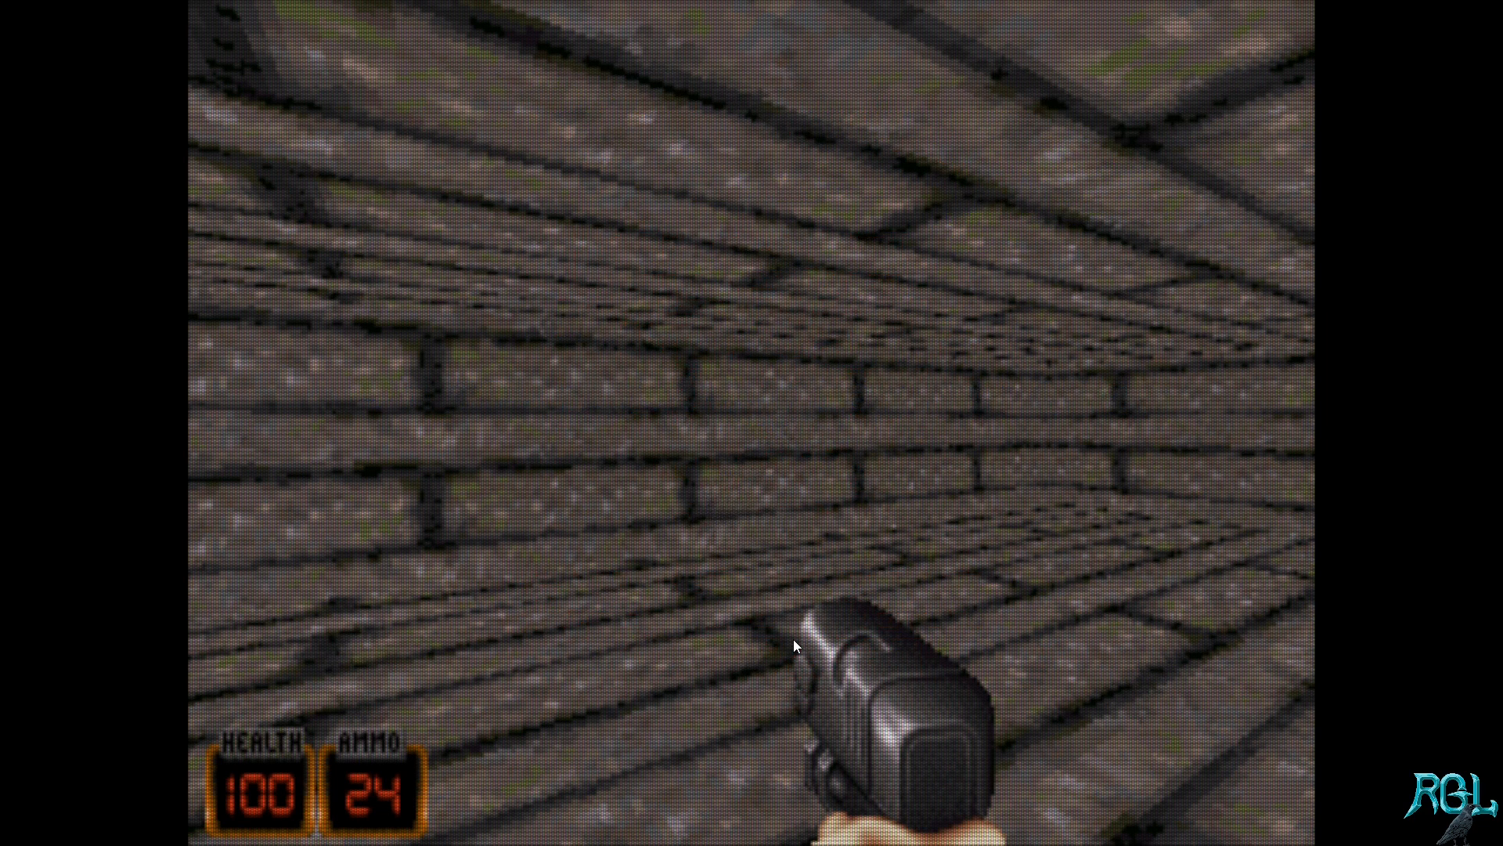
Step: Quit the running test game to the title screen and confirm
key("Escape")
key("Up")
key("Return")
key("y")
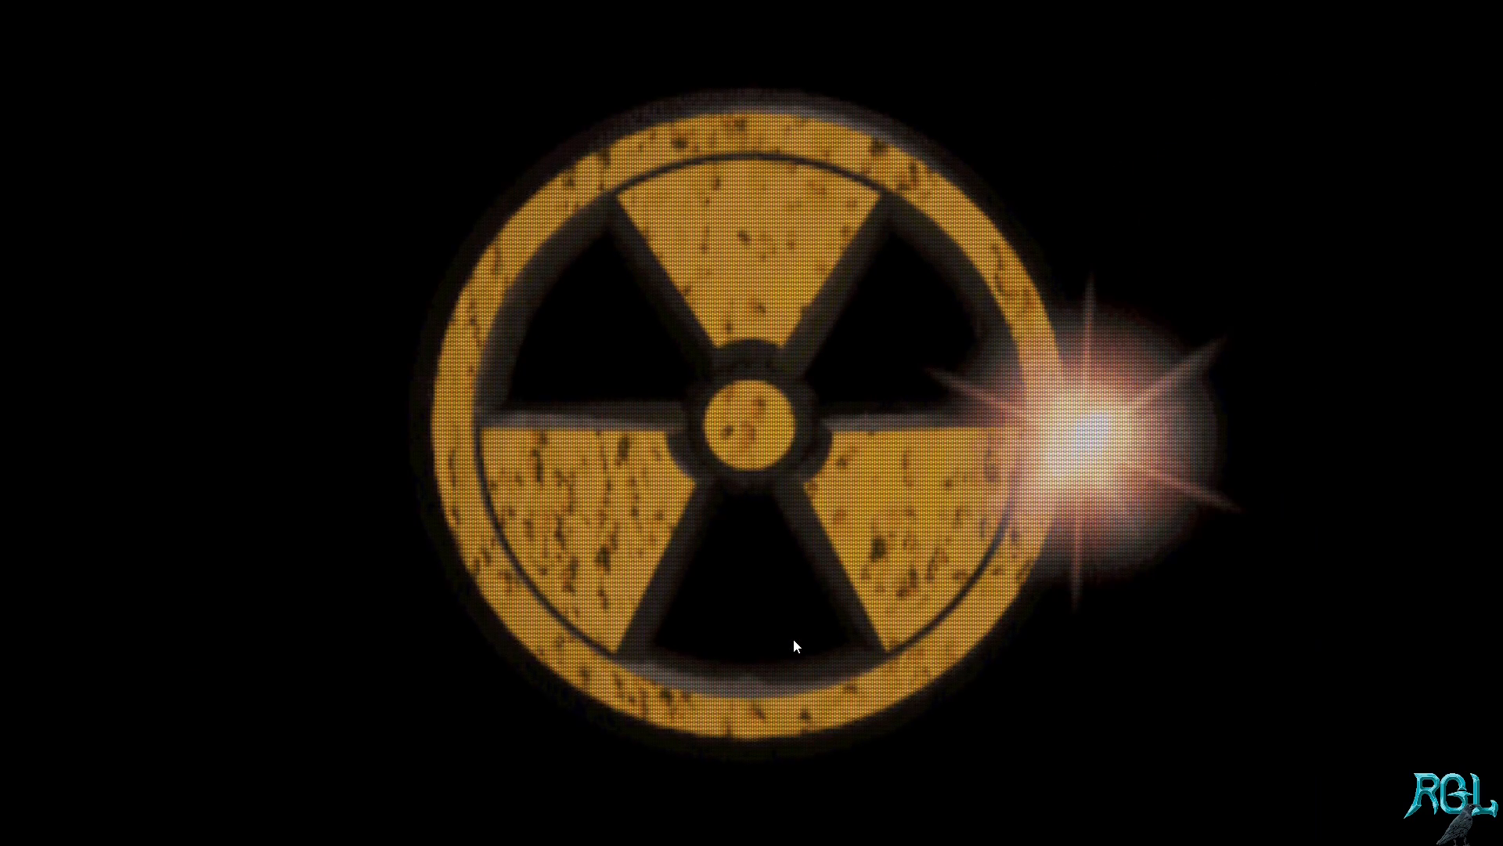